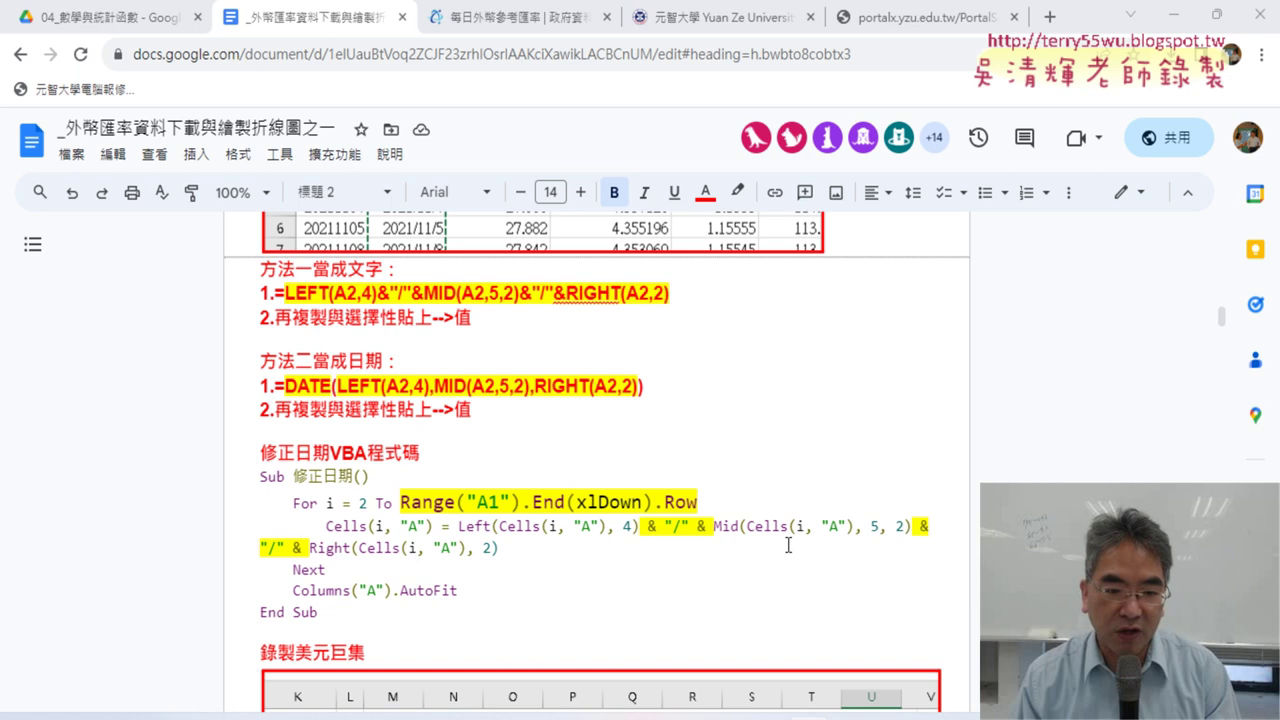
Step: Highlight the date-fixing code and its column-AutoFit line in the lesson notes
left_click_drag(346, 611, 260, 476)
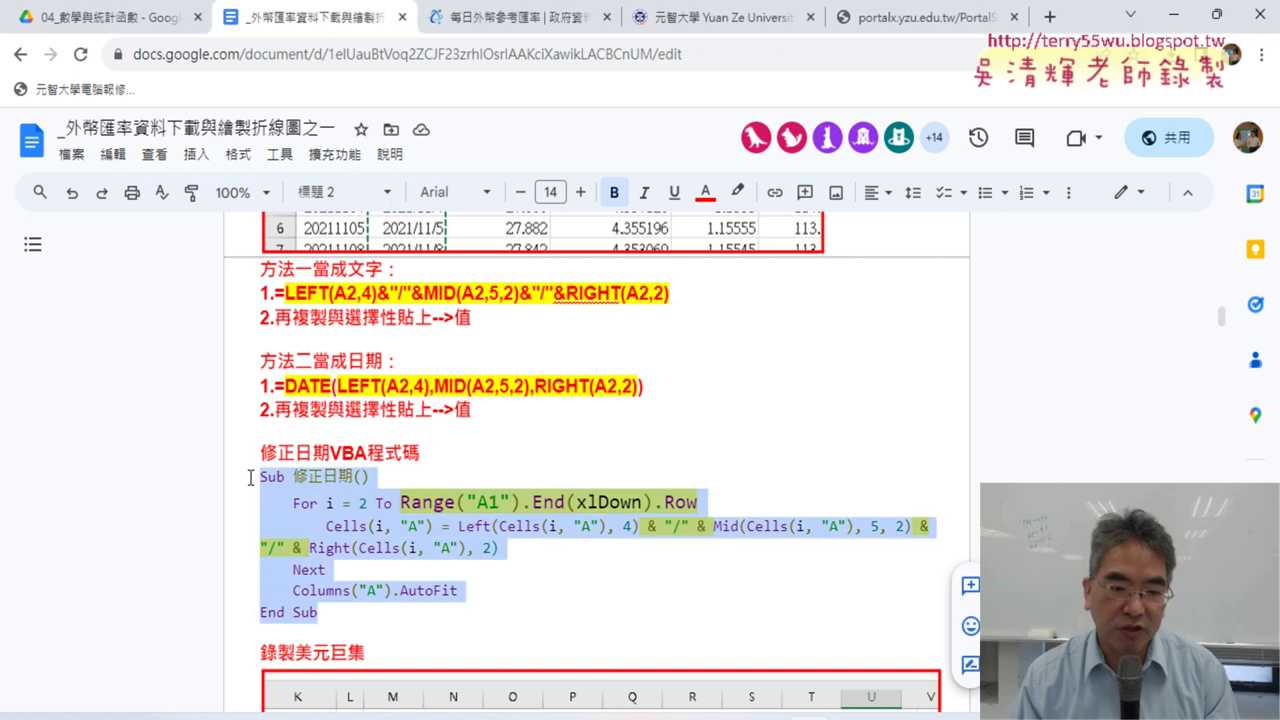
left_click(484, 592)
left_click_drag(484, 596, 303, 588)
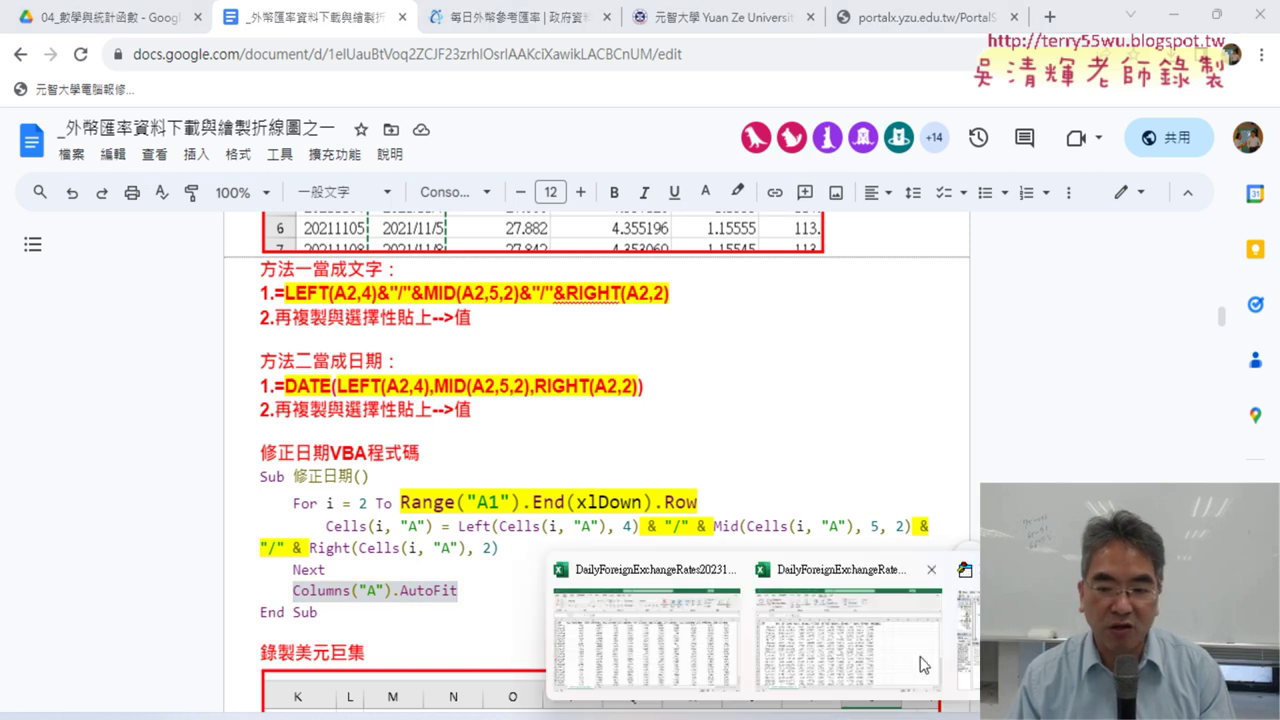
Step: In the exchange-rate workbook, drag column A wider so its dates show fully
left_click(764, 595)
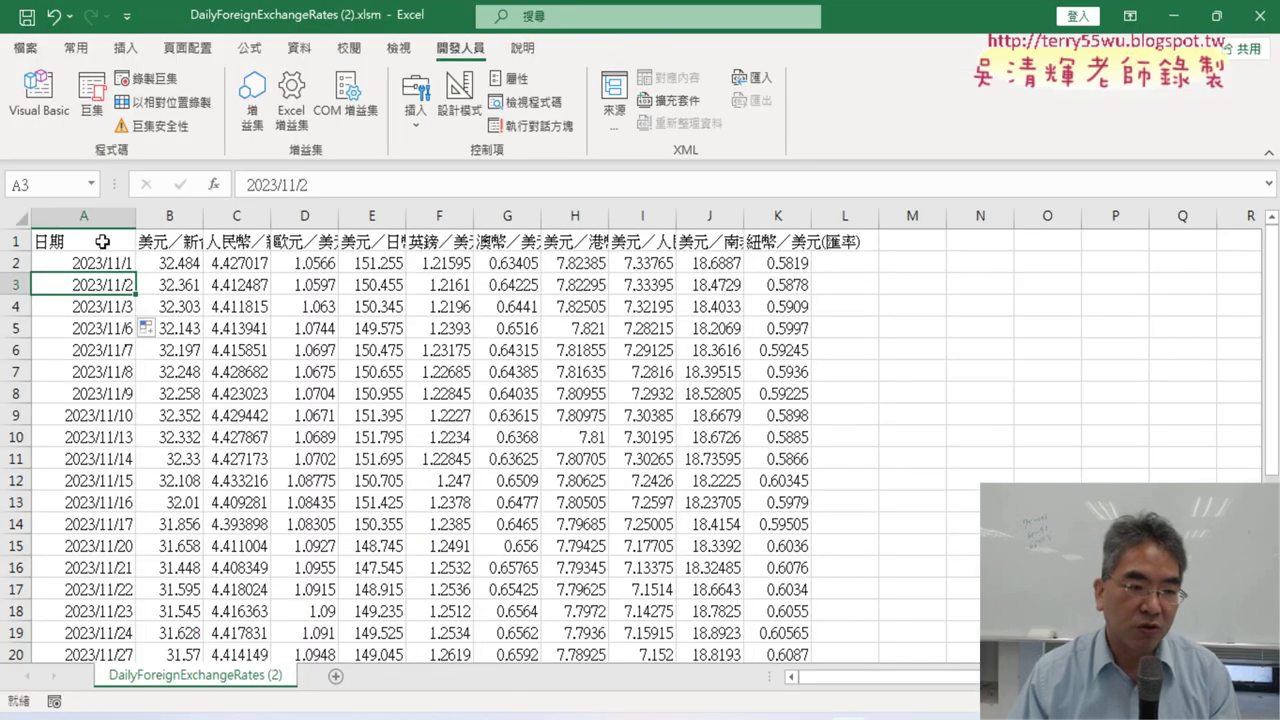
scroll(144, 361, "down", 4)
scroll(140, 345, "up", 1)
scroll(134, 331, "up", 1)
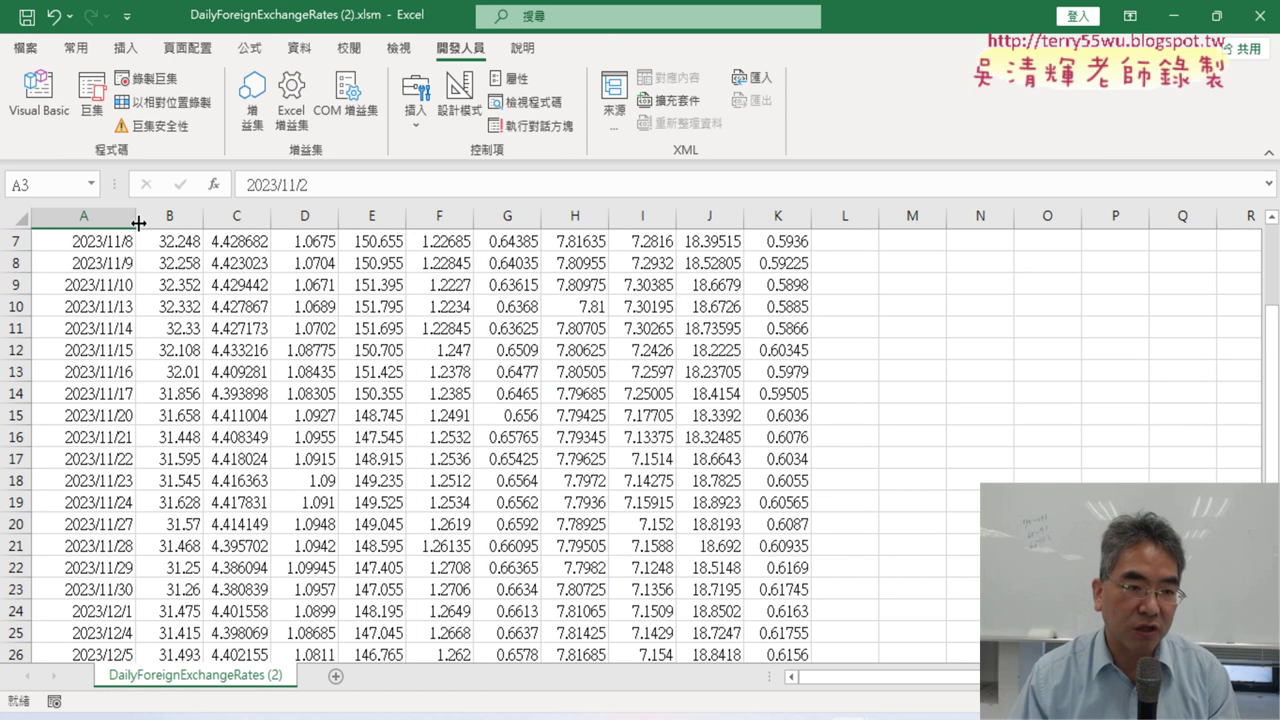
left_click_drag(135, 216, 98, 216)
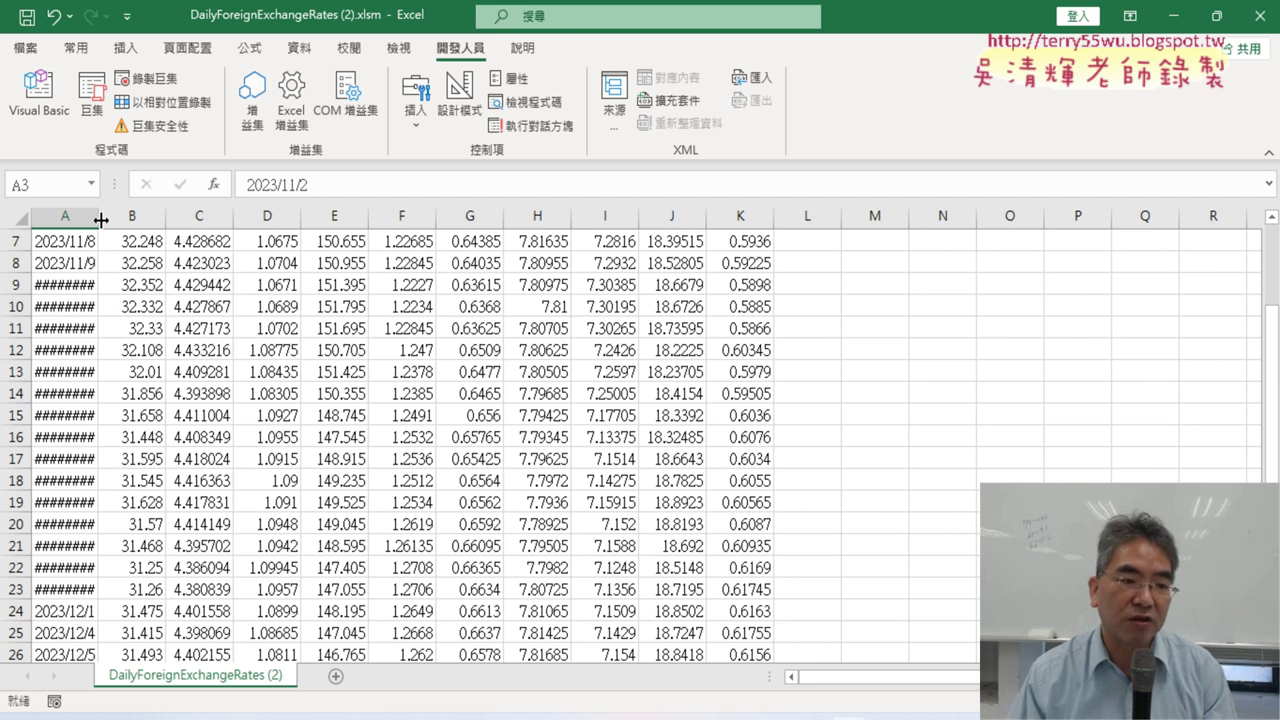
left_click_drag(99, 219, 140, 219)
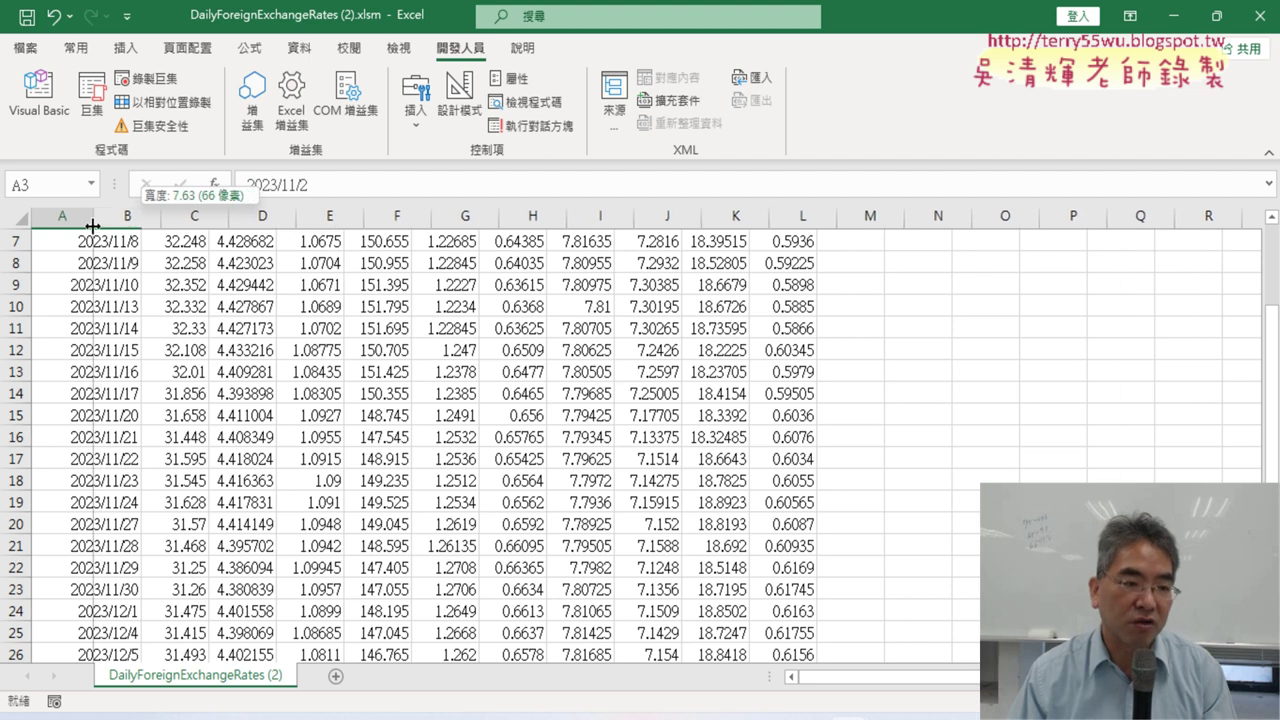
Step: Narrow column A until dates show ######, then AutoFit it to show full dates like 2023/11/1
left_click_drag(136, 222, 93, 226)
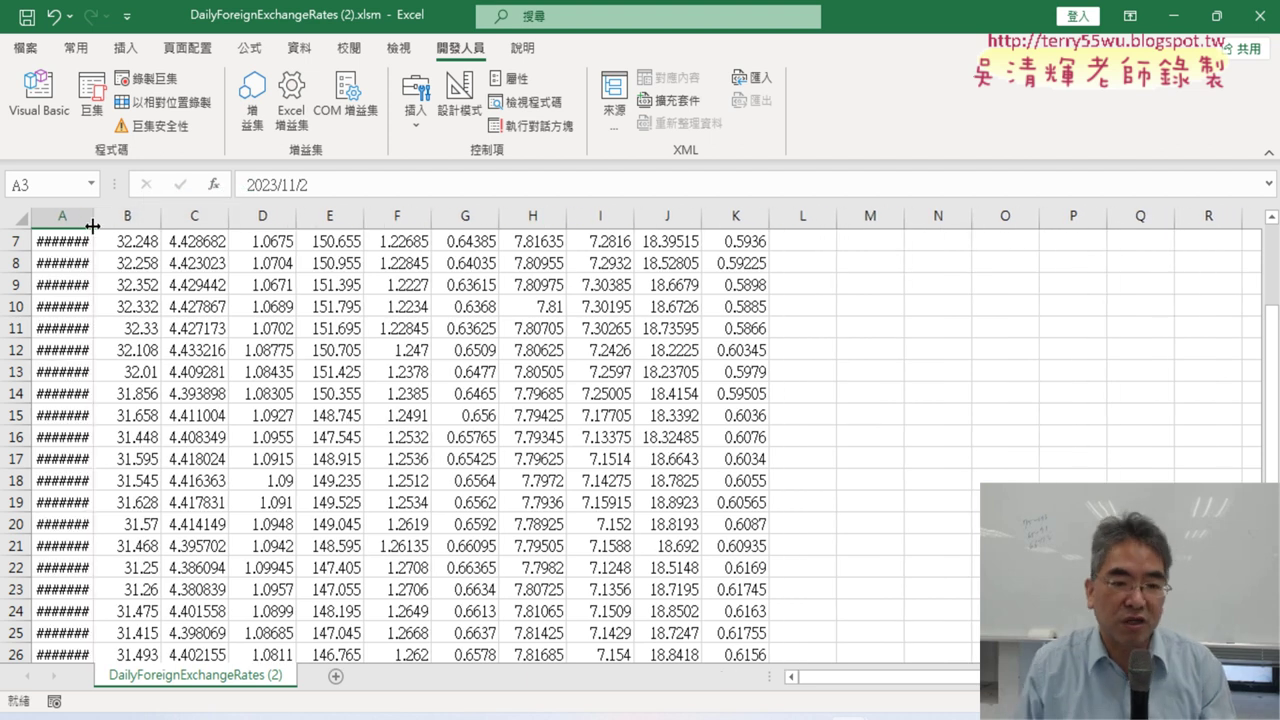
scroll(250, 390, "up", 2)
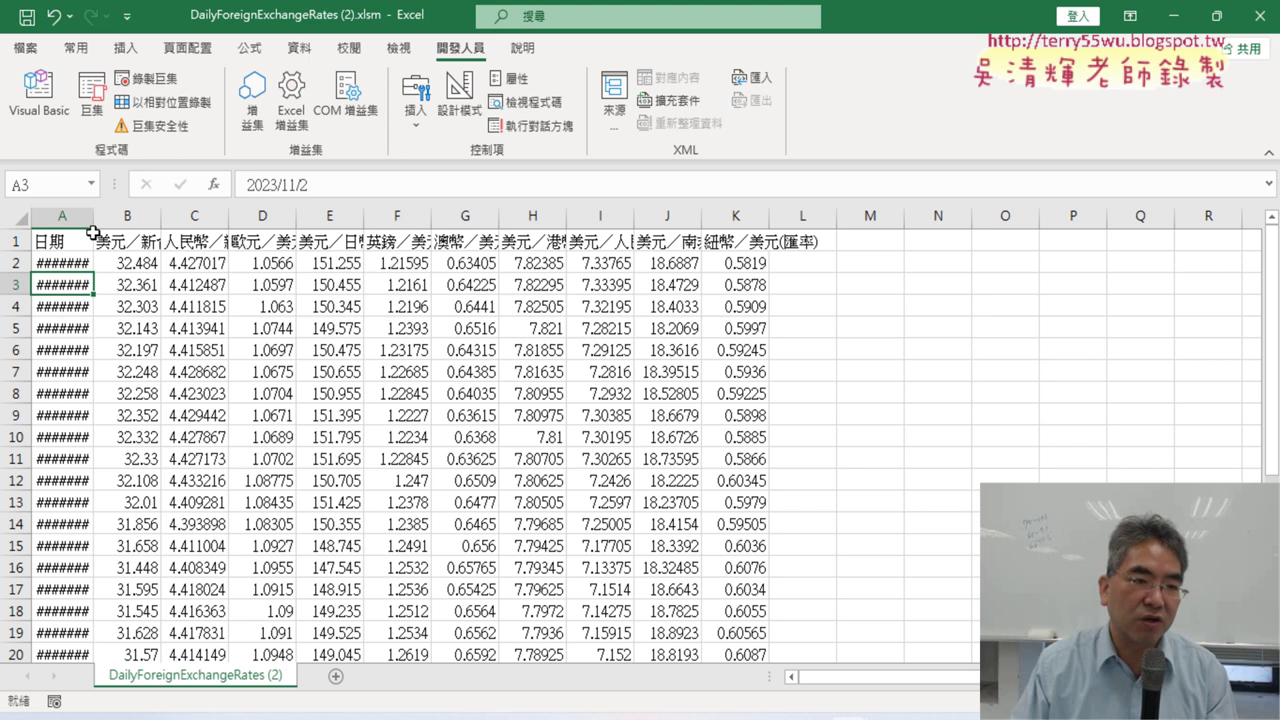
left_click_drag(93, 214, 118, 214)
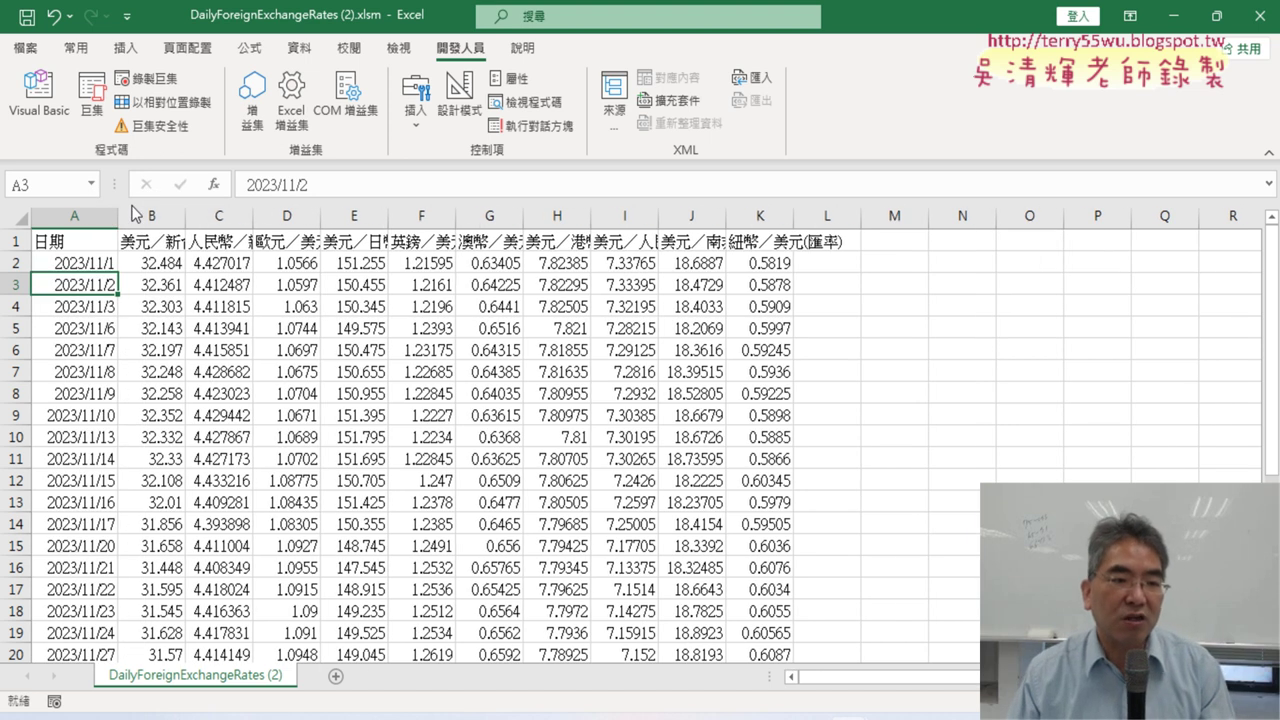
double_click(119, 217)
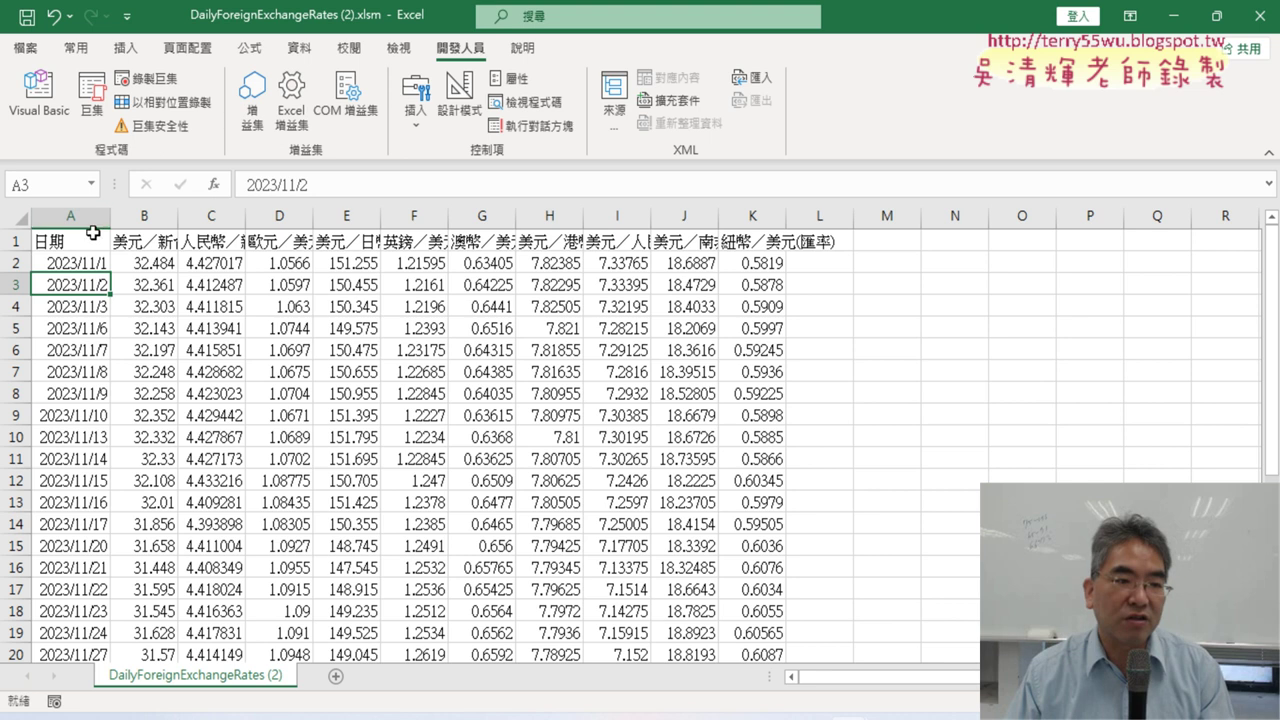
left_click_drag(108, 217, 81, 217)
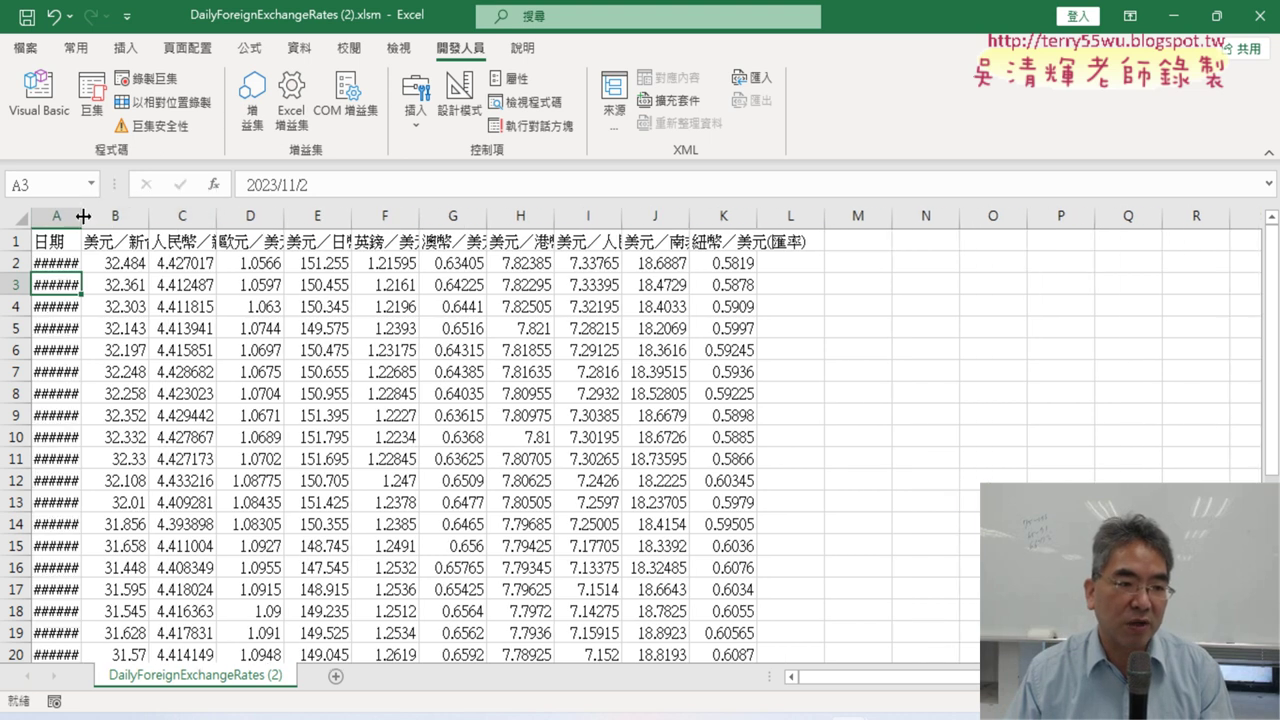
double_click(83, 217)
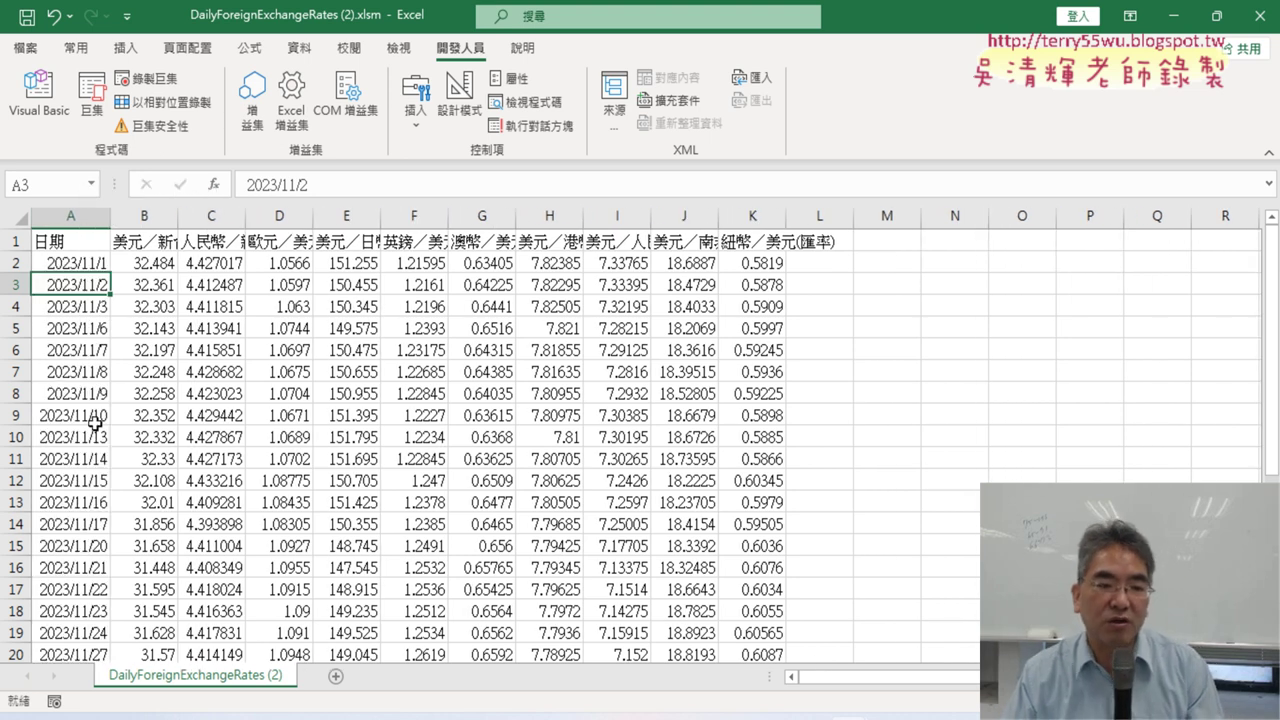
Step: In the VBA editor, add a blank line after Next in 修正日期 and close the Immediate window
left_click(47, 113)
left_click(441, 212)
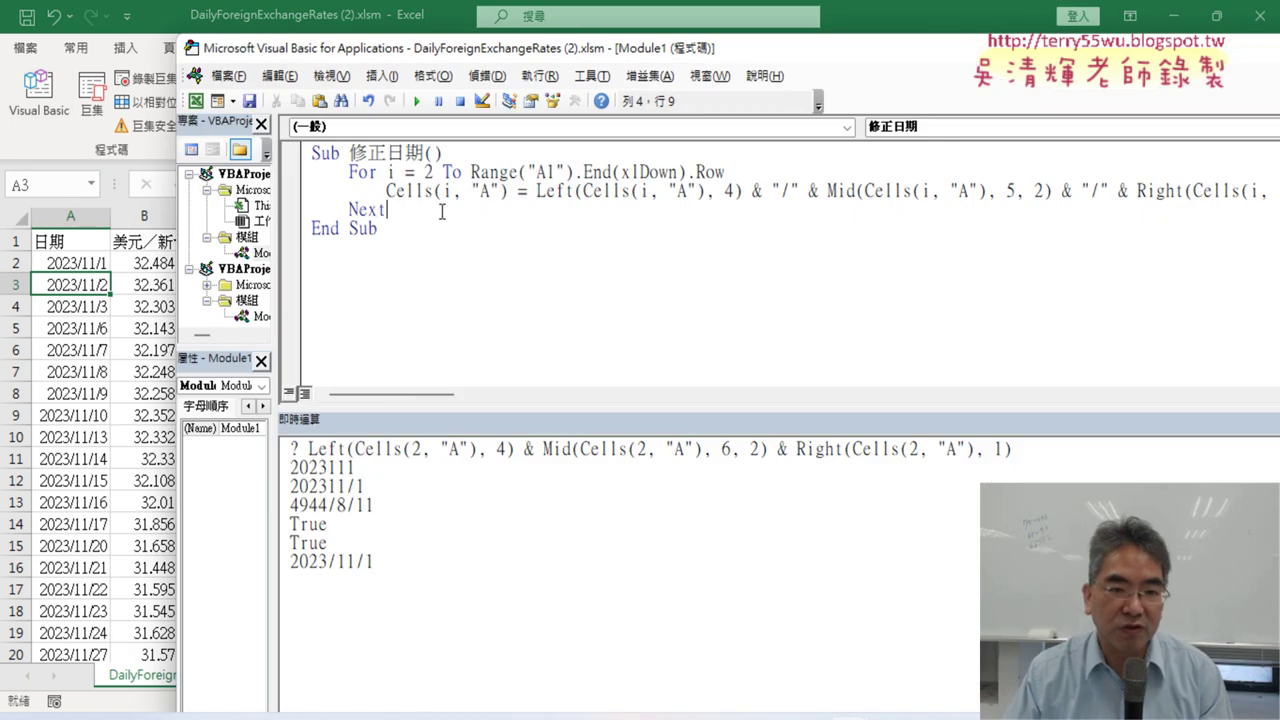
key("Return")
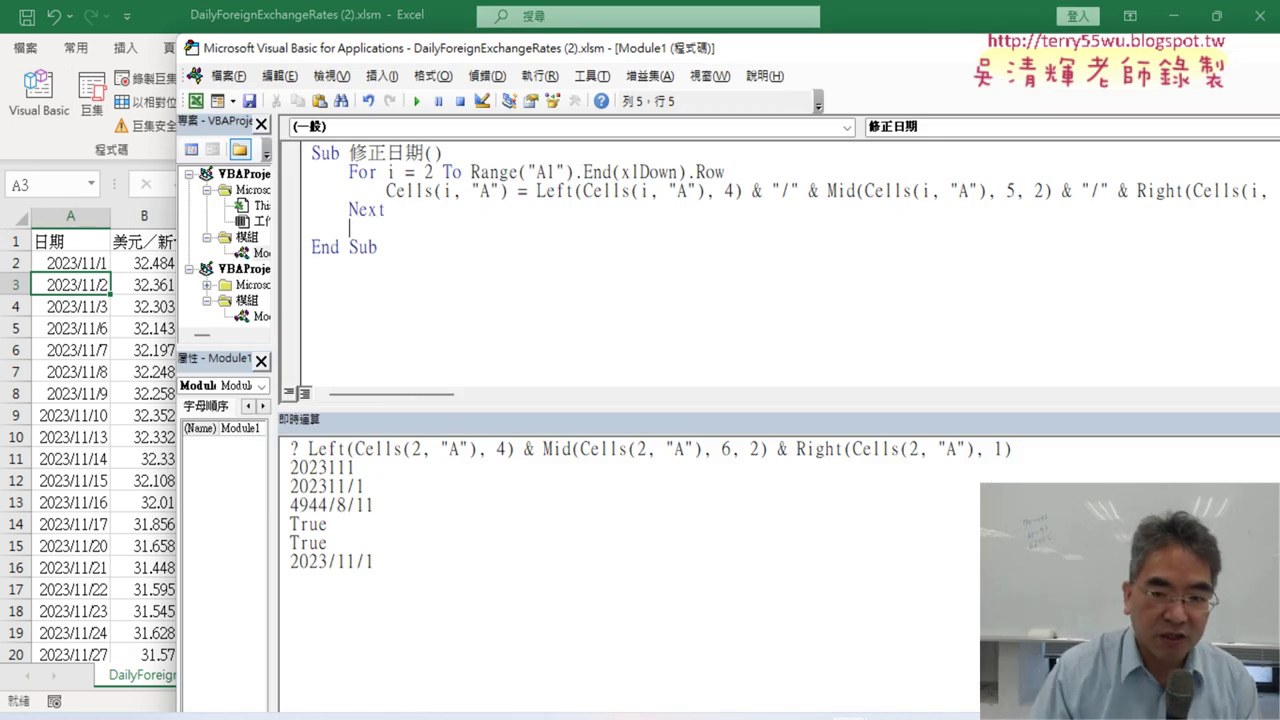
left_click_drag(684, 55, 416, 70)
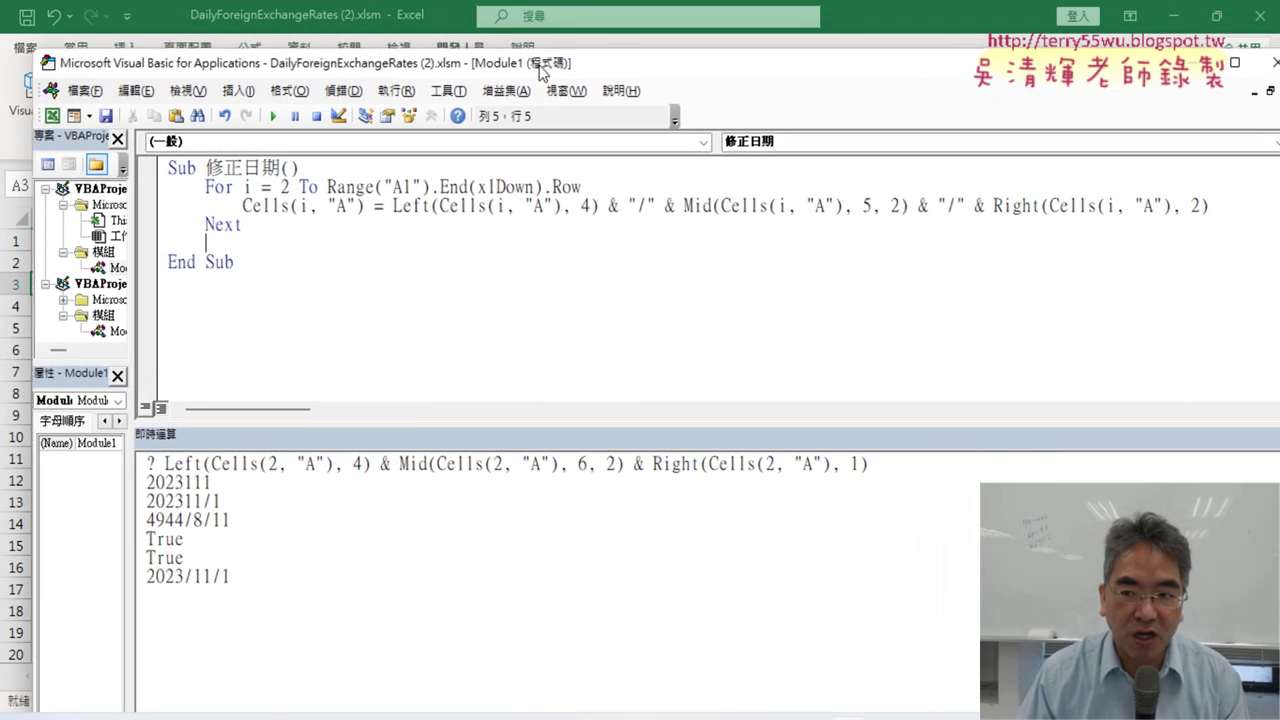
left_click(1163, 437)
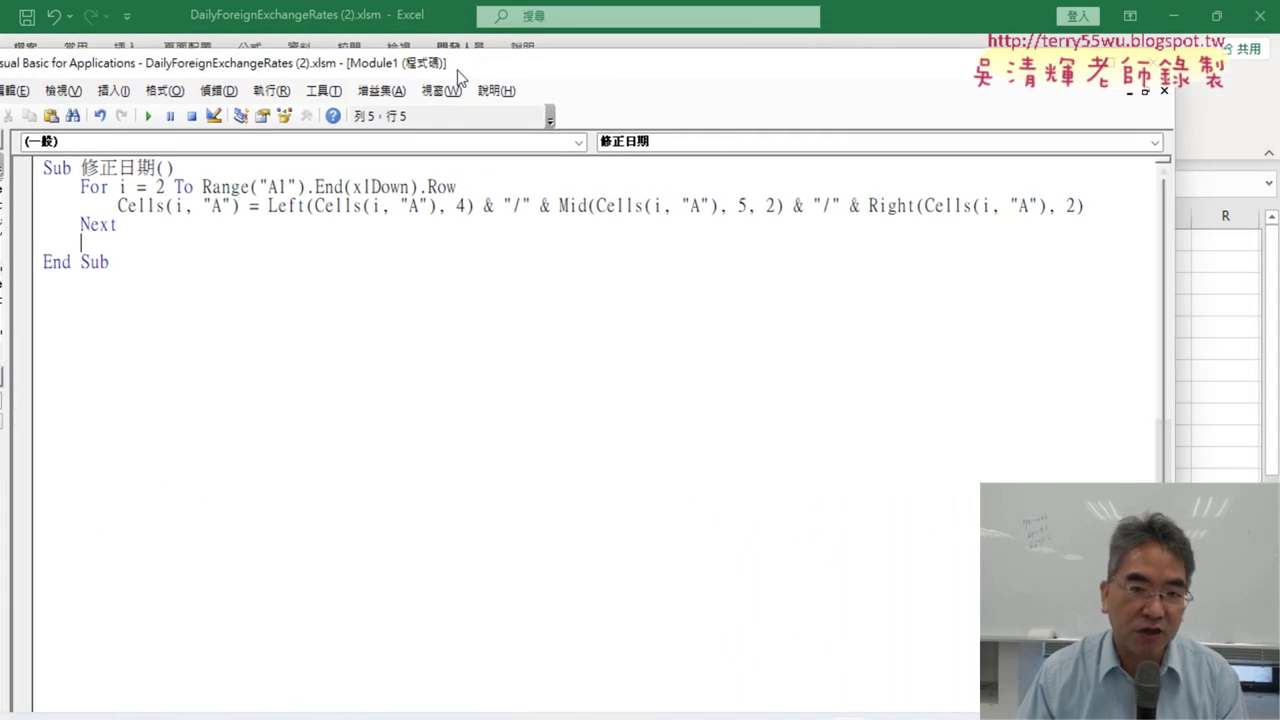
left_click_drag(472, 64, 739, 68)
Step: Enter Columns("A").AutoFit on the new line, then return to the exchange-rate worksheet
type("col")
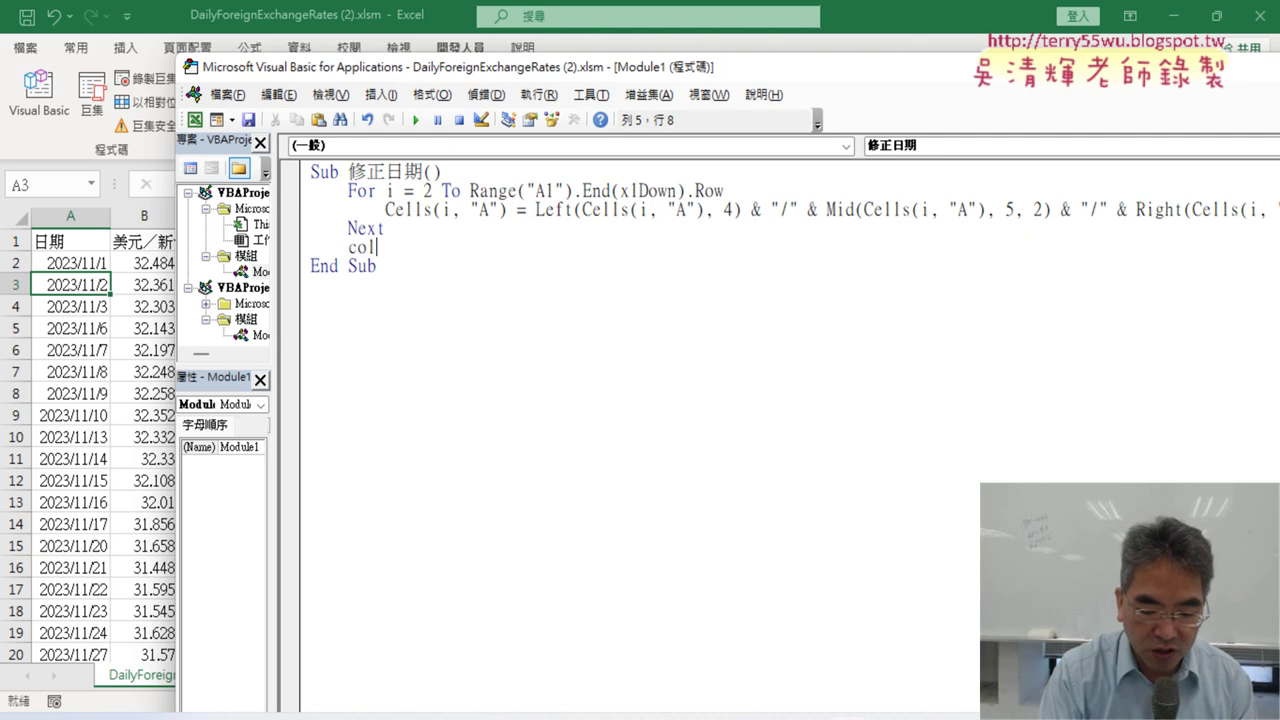
type("umns")
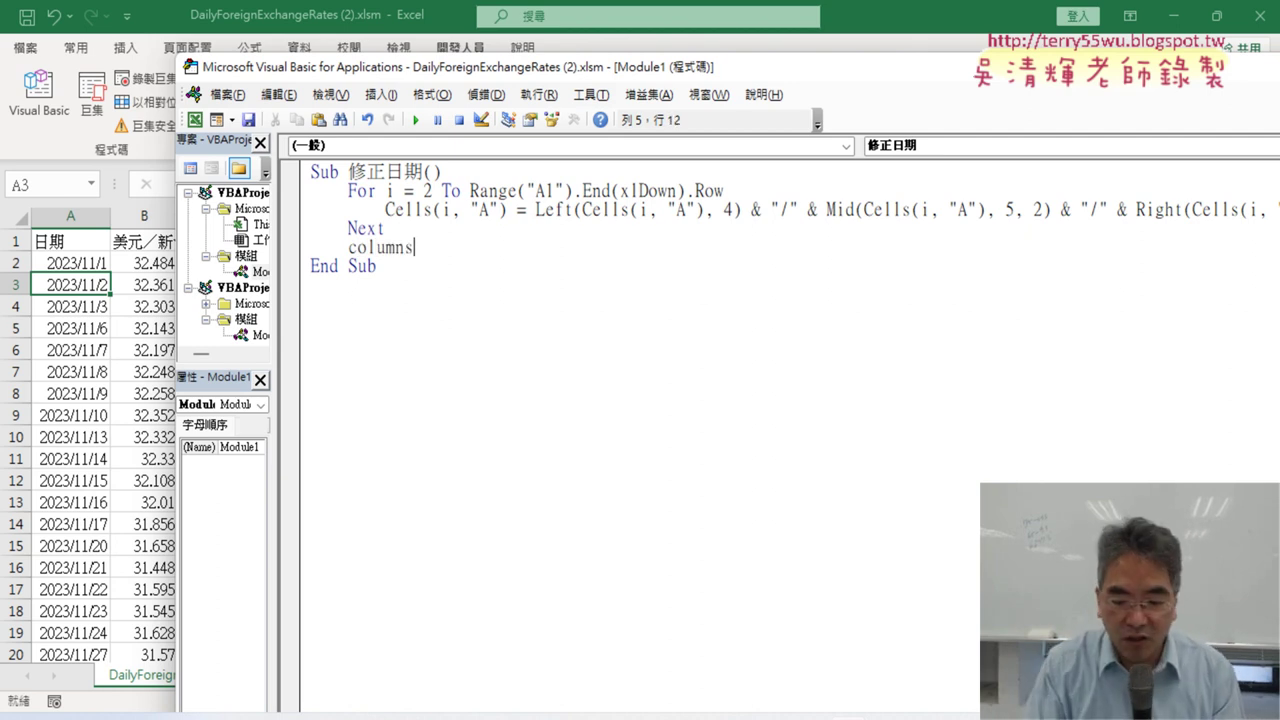
type("(")
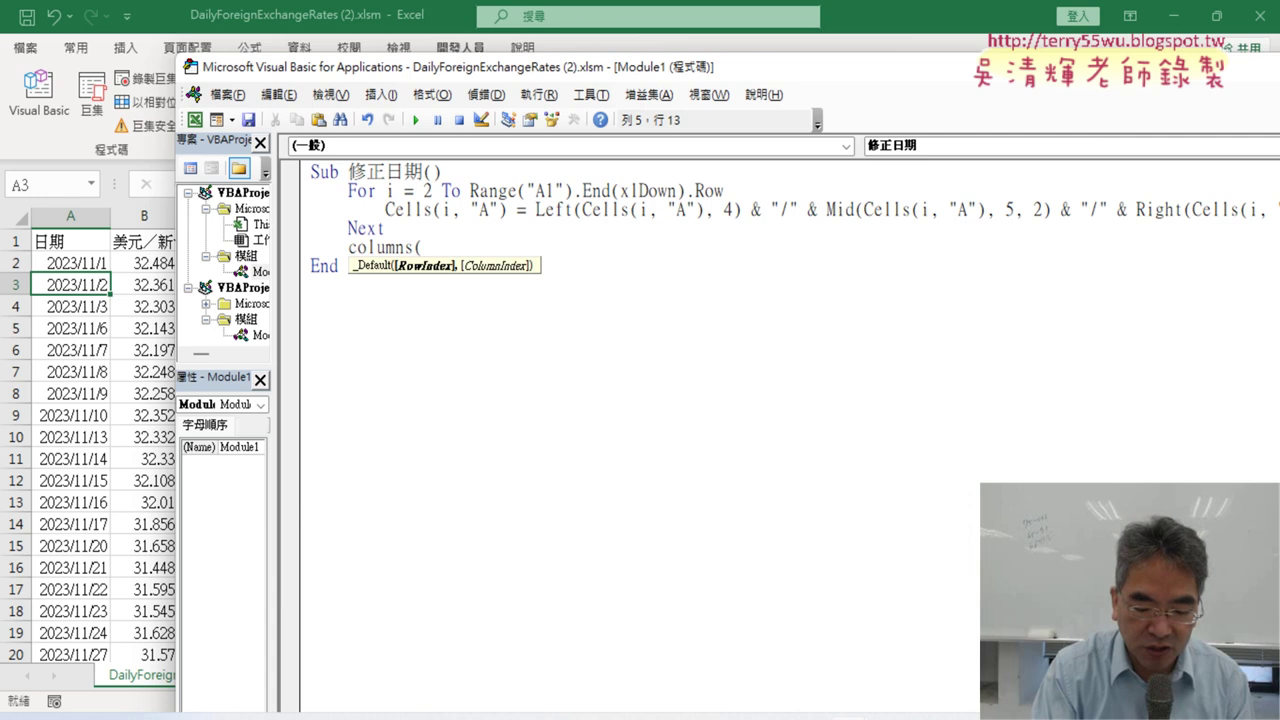
type("\"A\").")
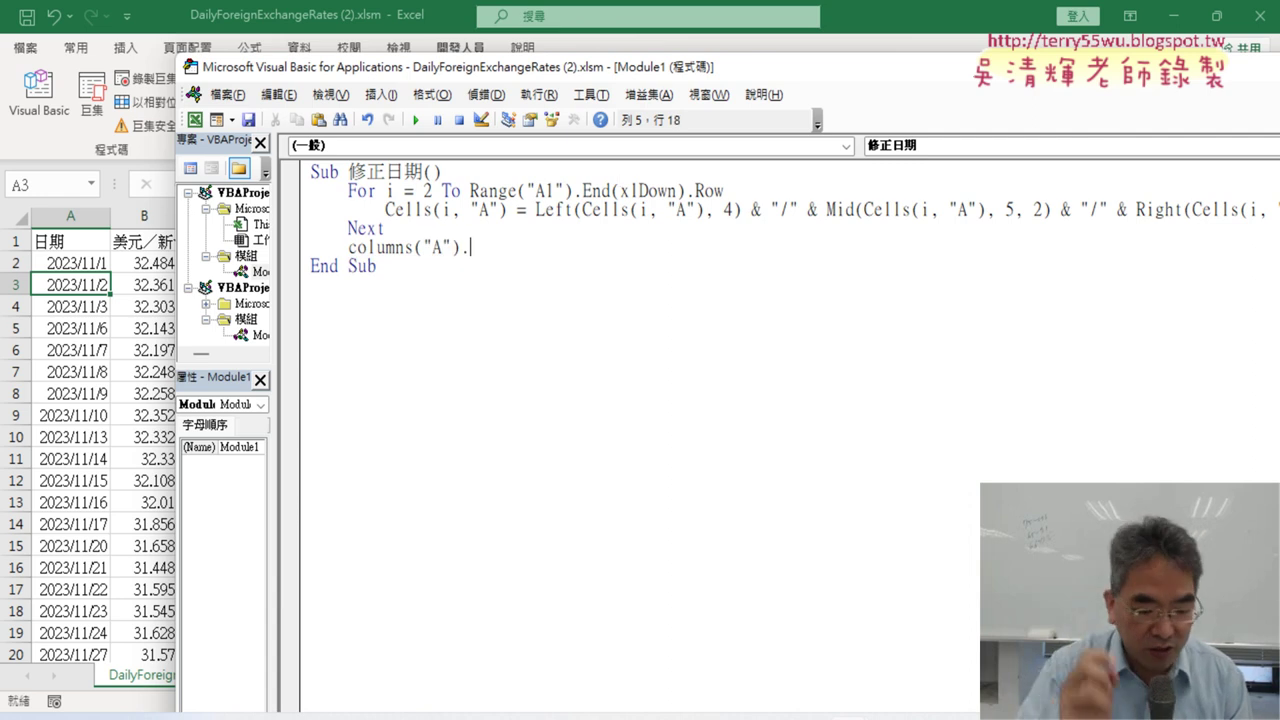
type("auto")
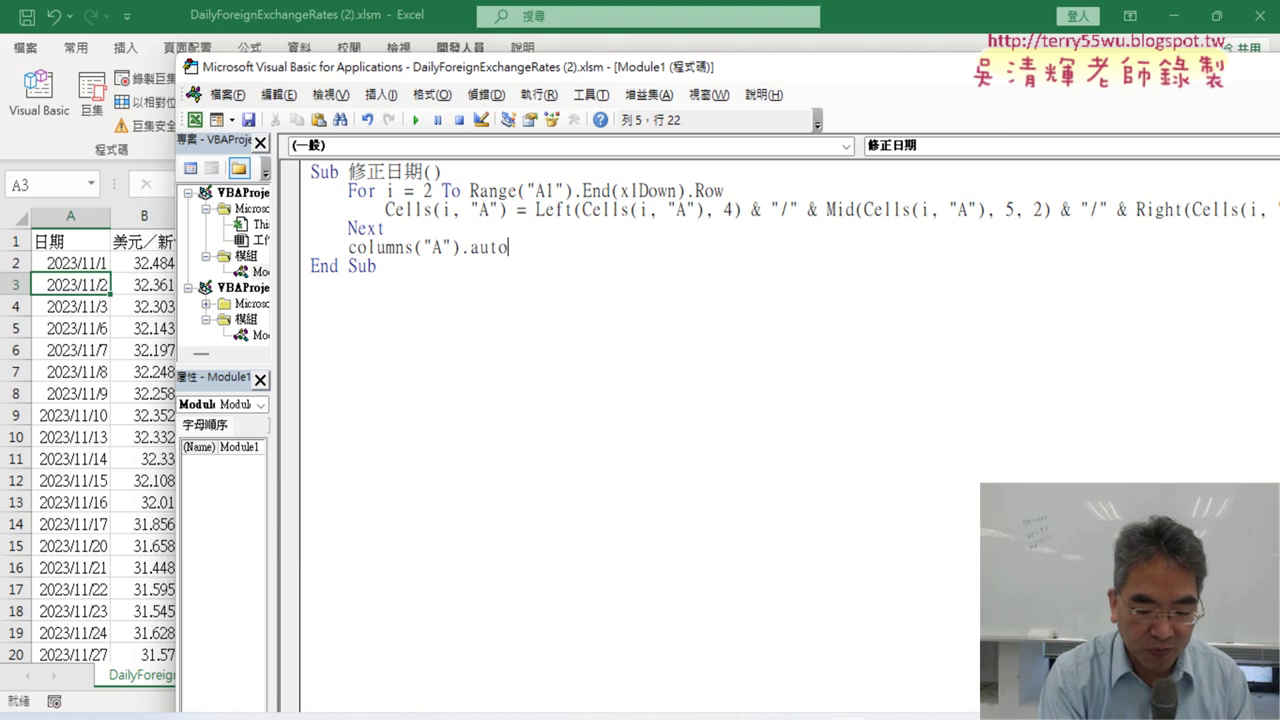
type("fit")
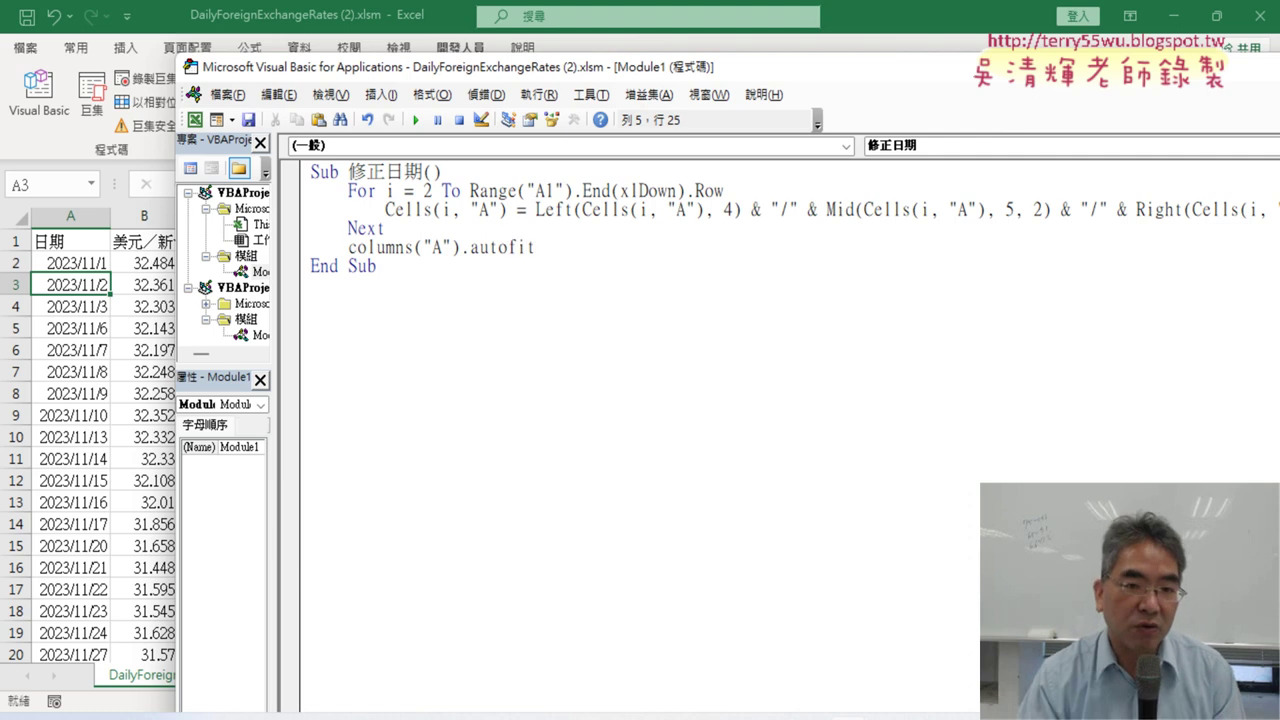
key("Down")
left_click_drag(569, 242, 358, 238)
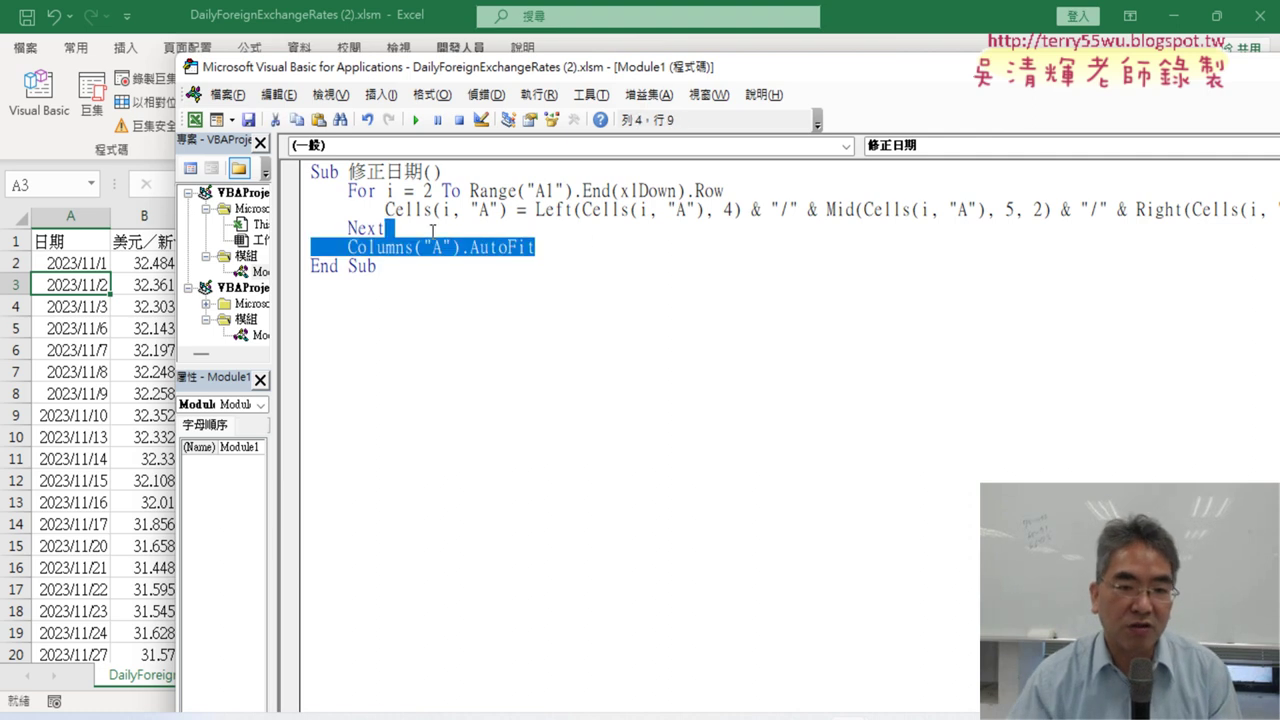
left_click(436, 297)
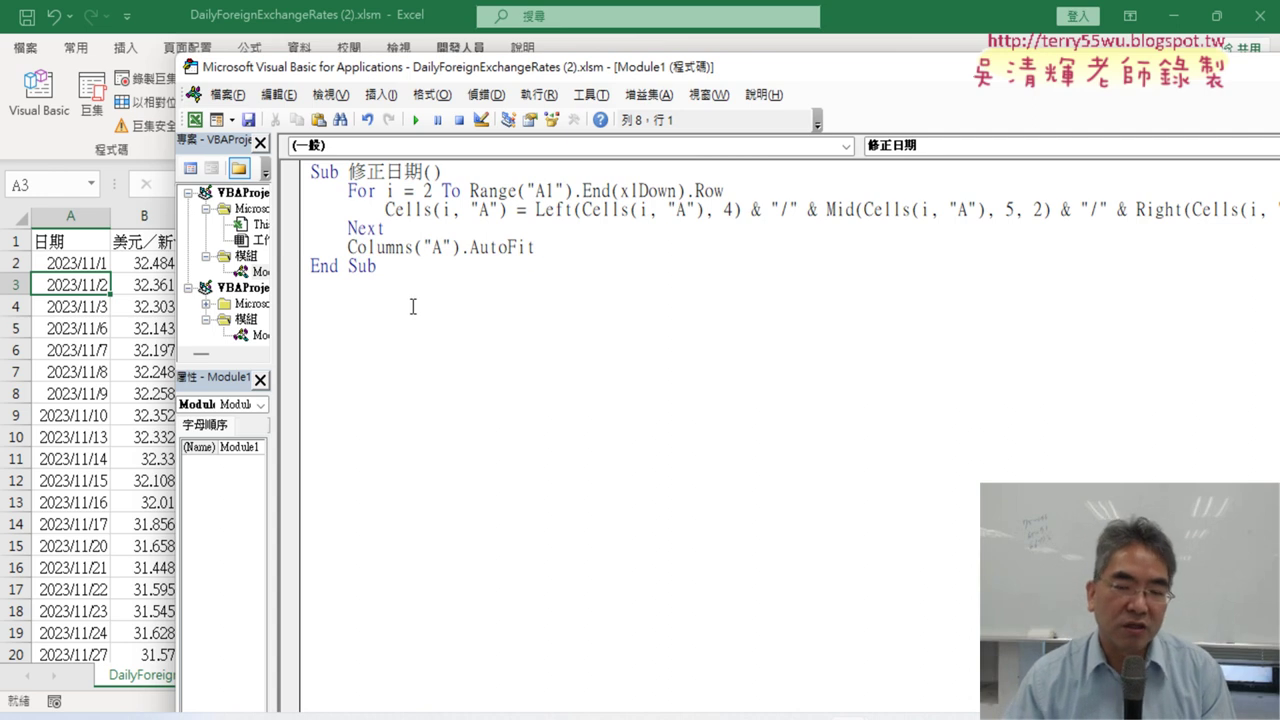
left_click(148, 357)
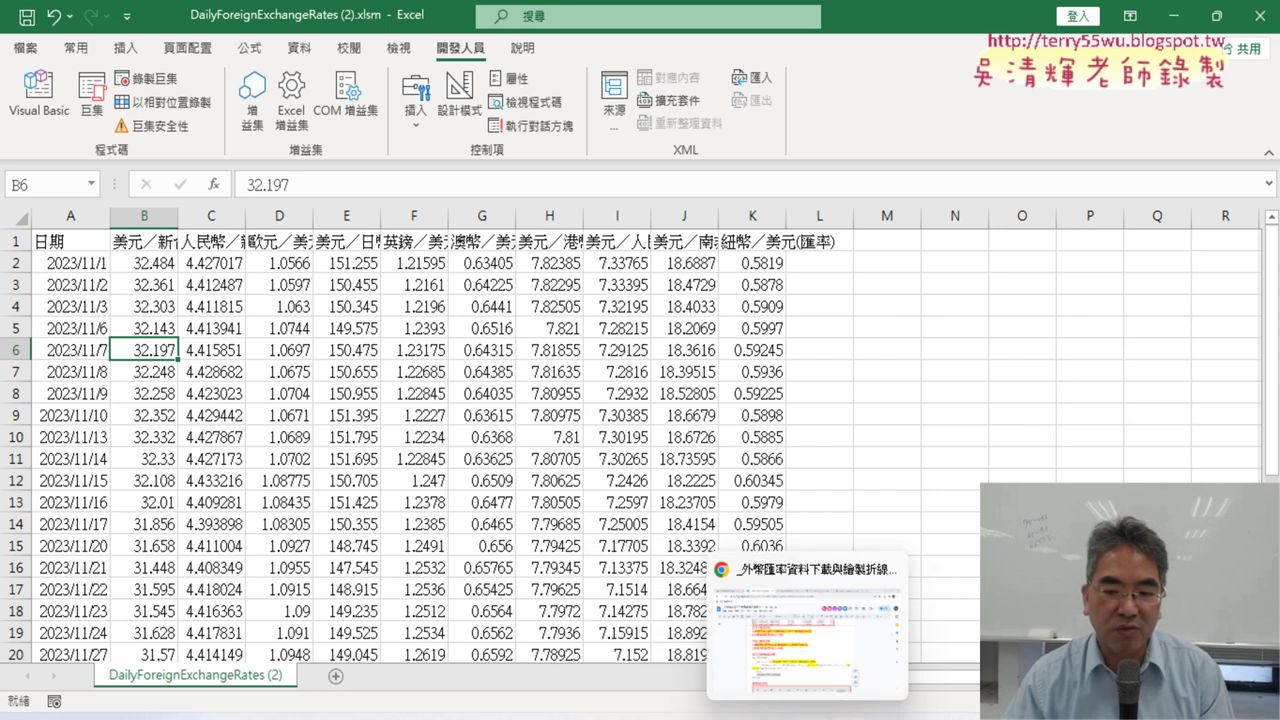
Step: Review the exchange-rate dataset's taifex download URL and BIG5 encoding, then return to the Google Docs notes
left_click(813, 660)
left_click(521, 20)
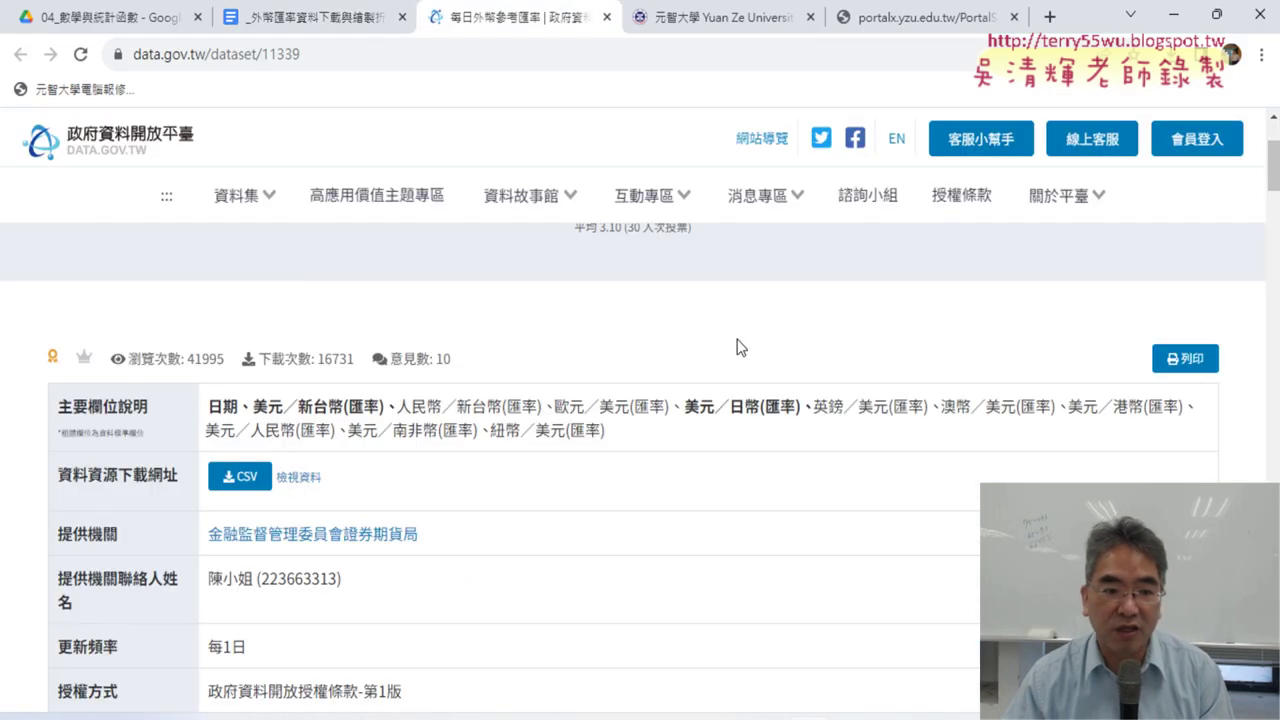
left_click(299, 478)
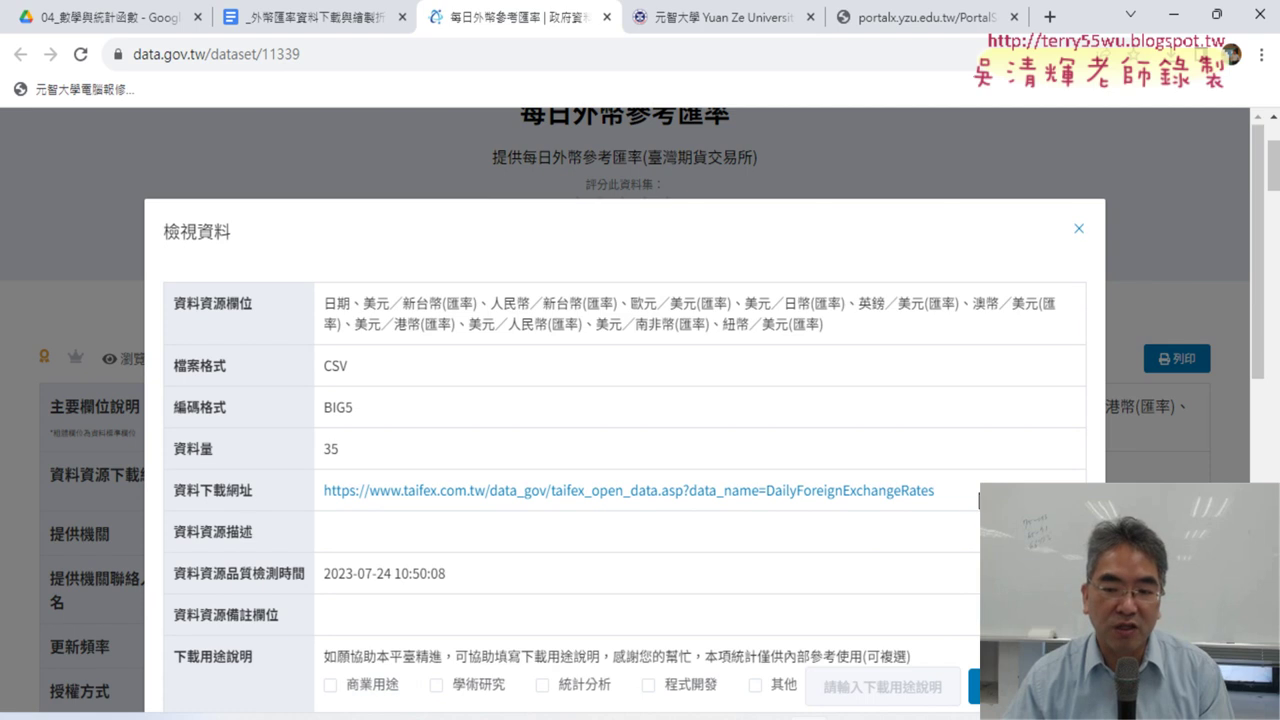
left_click_drag(940, 491, 326, 491)
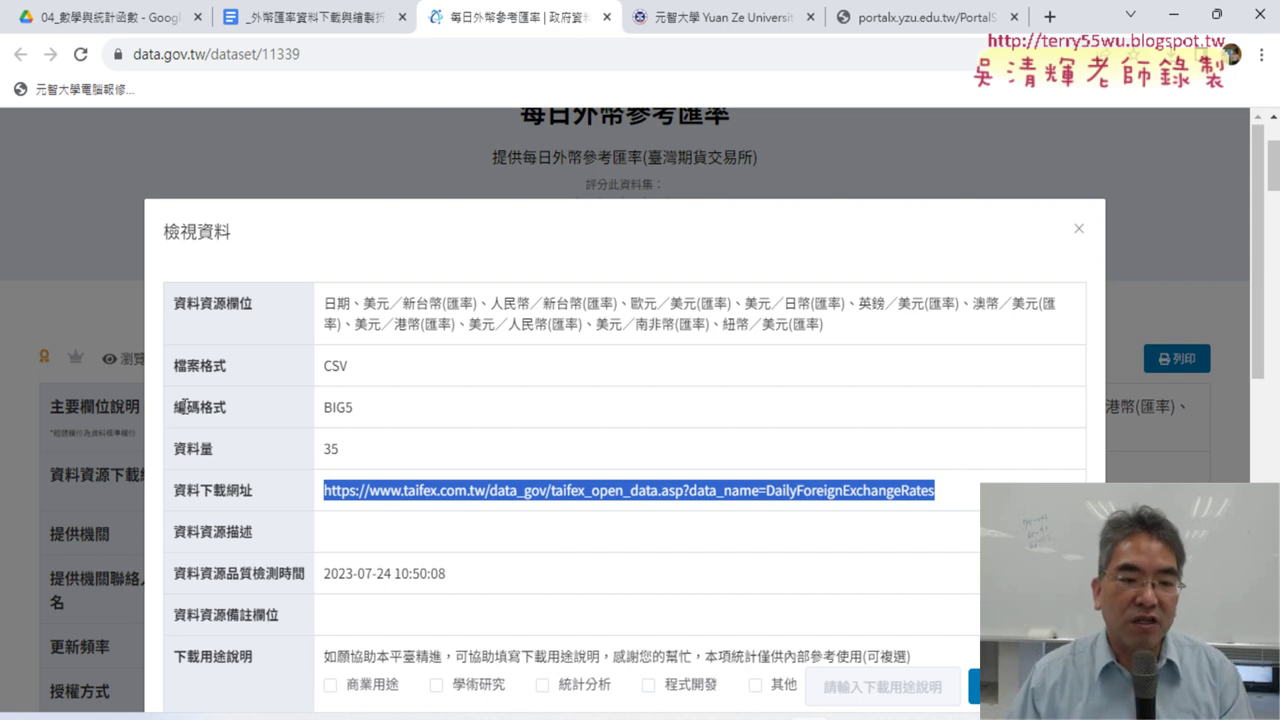
left_click_drag(186, 405, 366, 410)
left_click(379, 417)
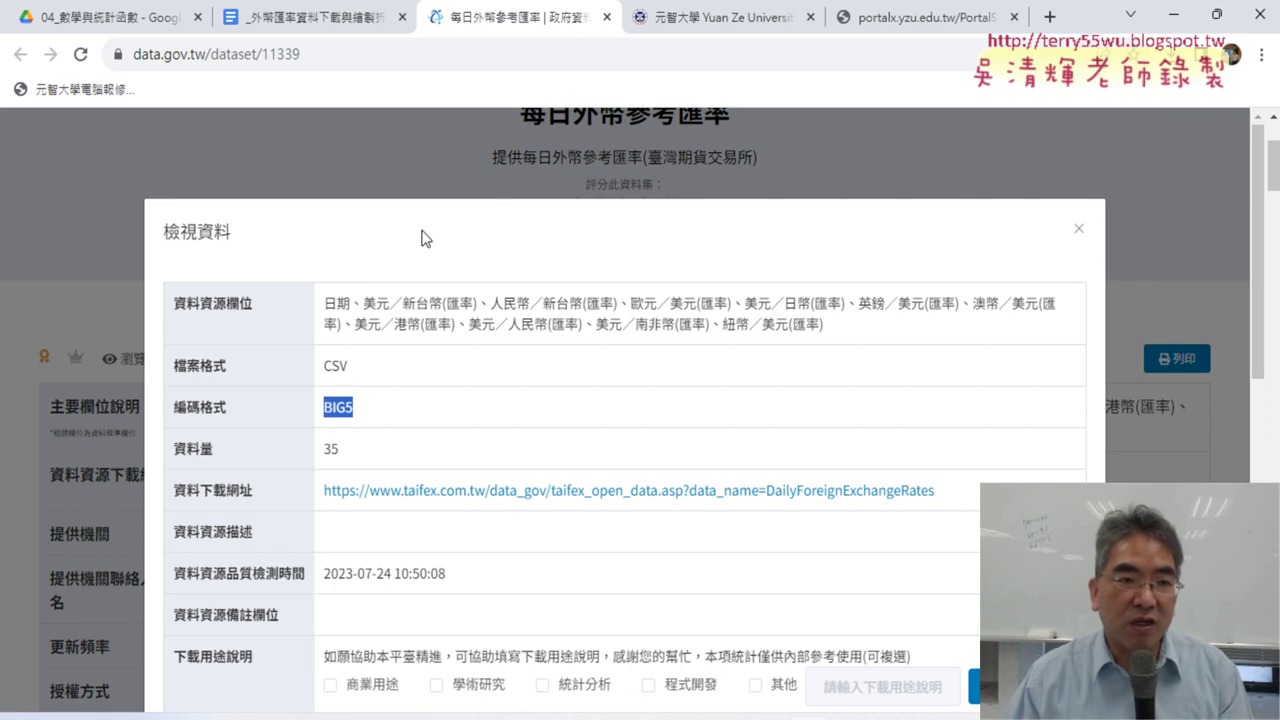
left_click(314, 17)
Step: Copy the sample QueryTables macro from Sub 匯率下載 through End Sub
scroll(612, 398, "up", 5)
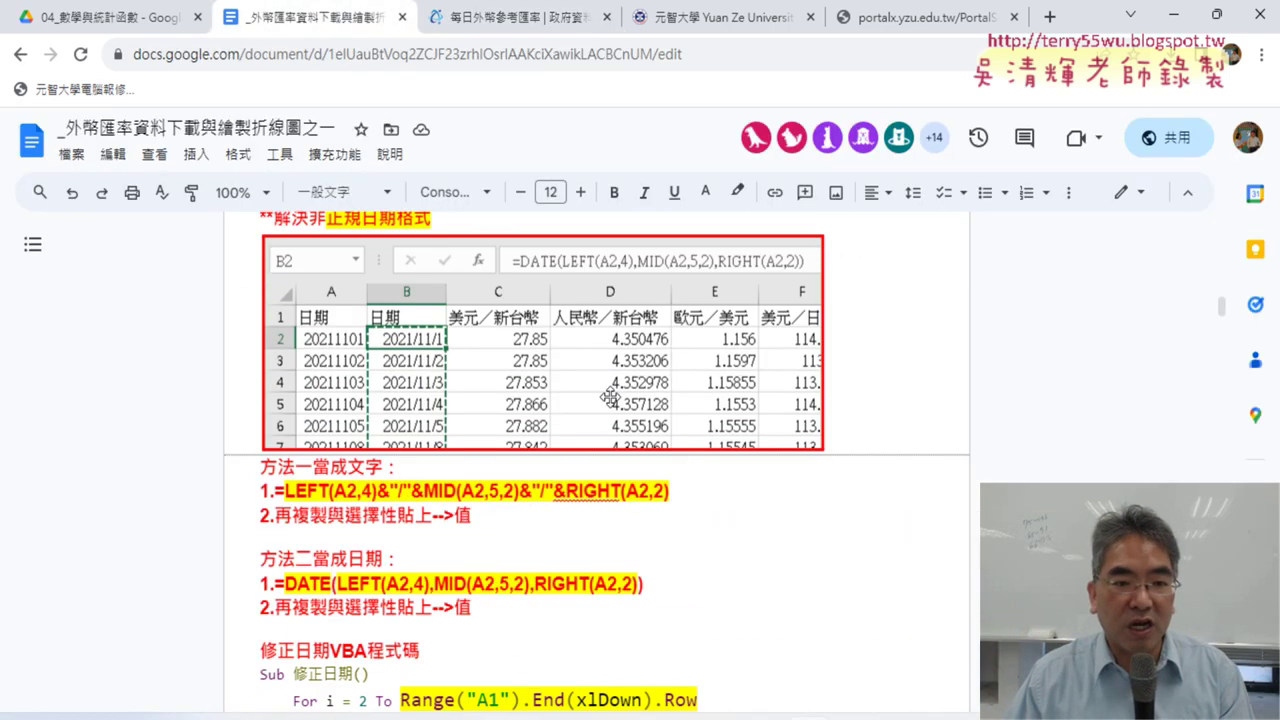
scroll(612, 398, "up", 5)
scroll(612, 398, "up", 5)
scroll(612, 398, "up", 3)
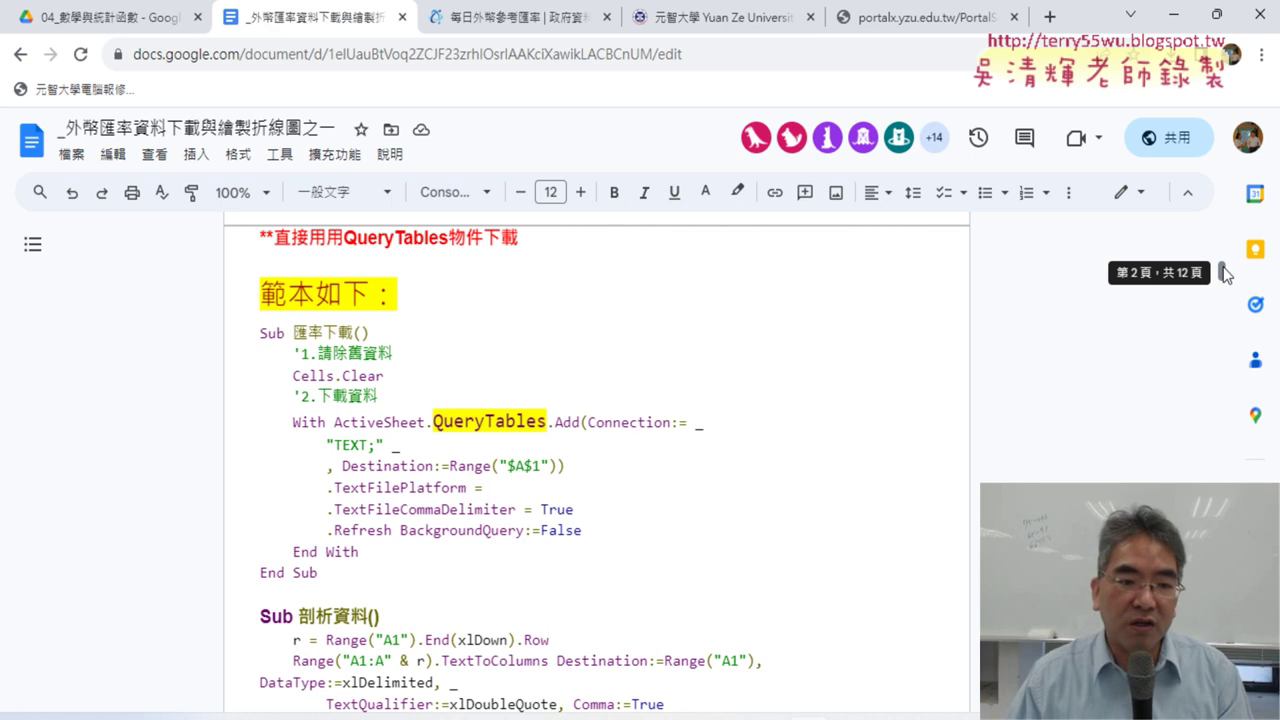
left_click_drag(258, 294, 417, 293)
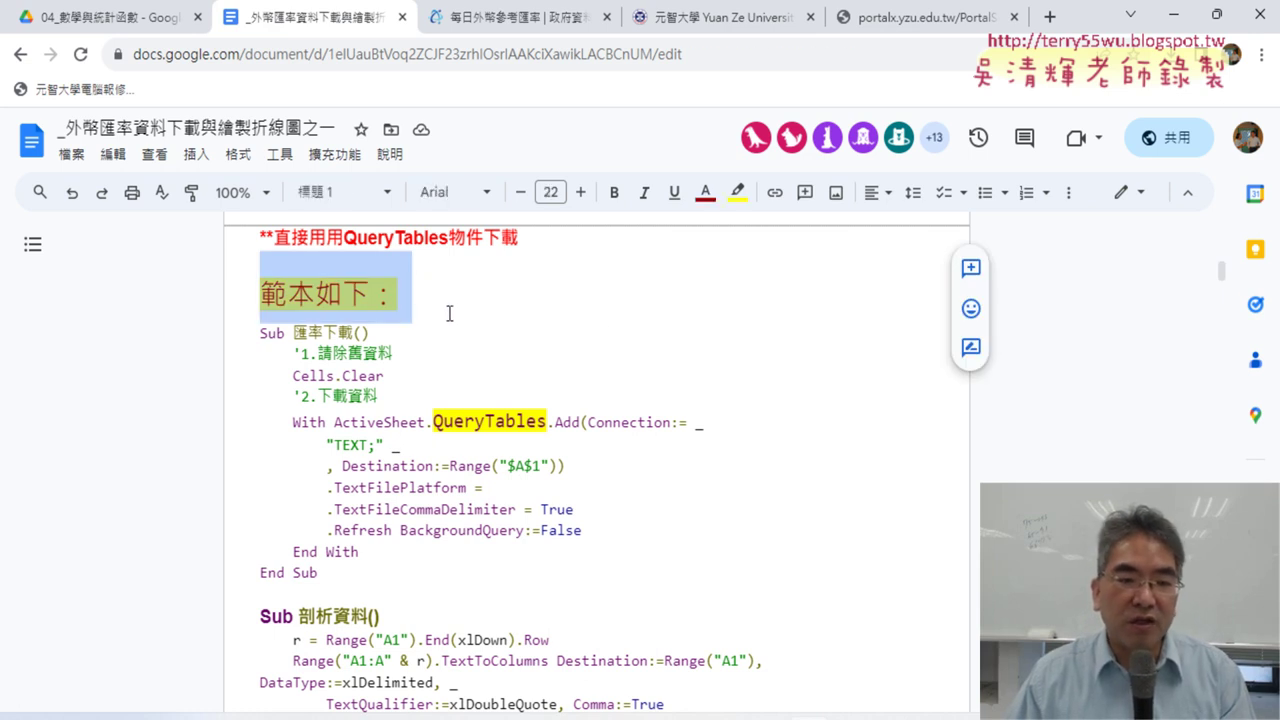
left_click_drag(343, 238, 450, 237)
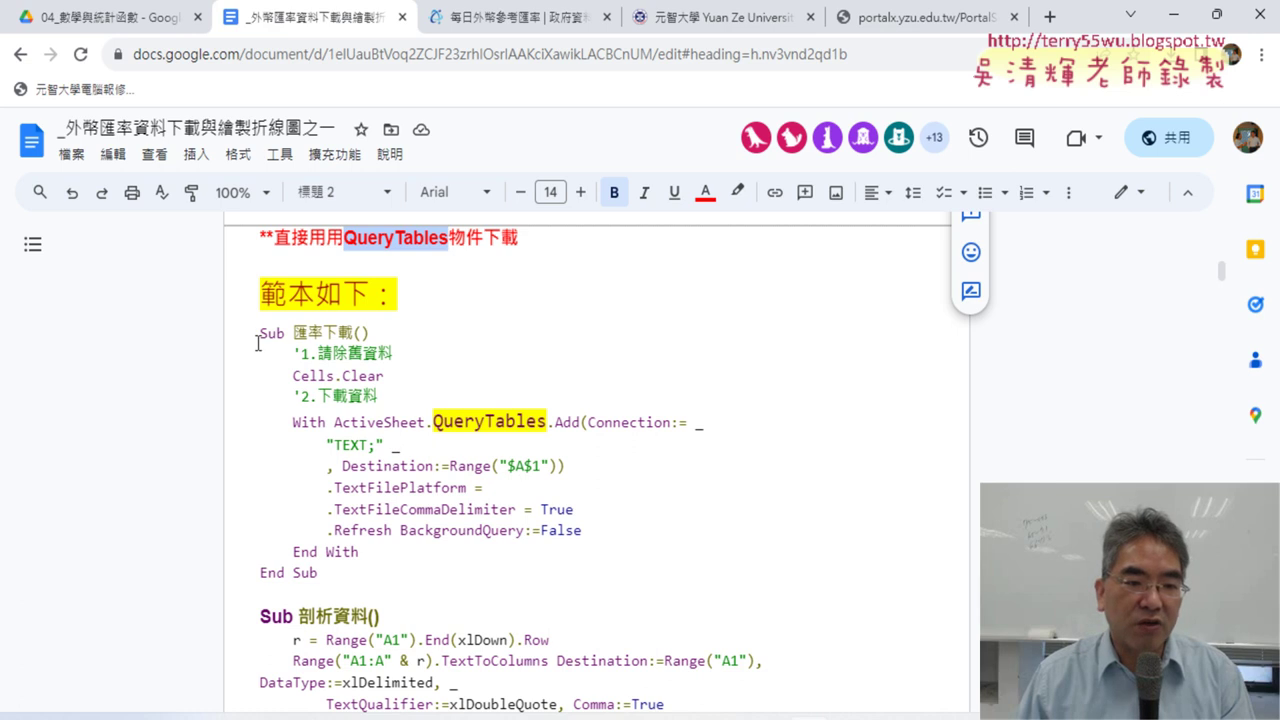
left_click_drag(257, 343, 370, 442)
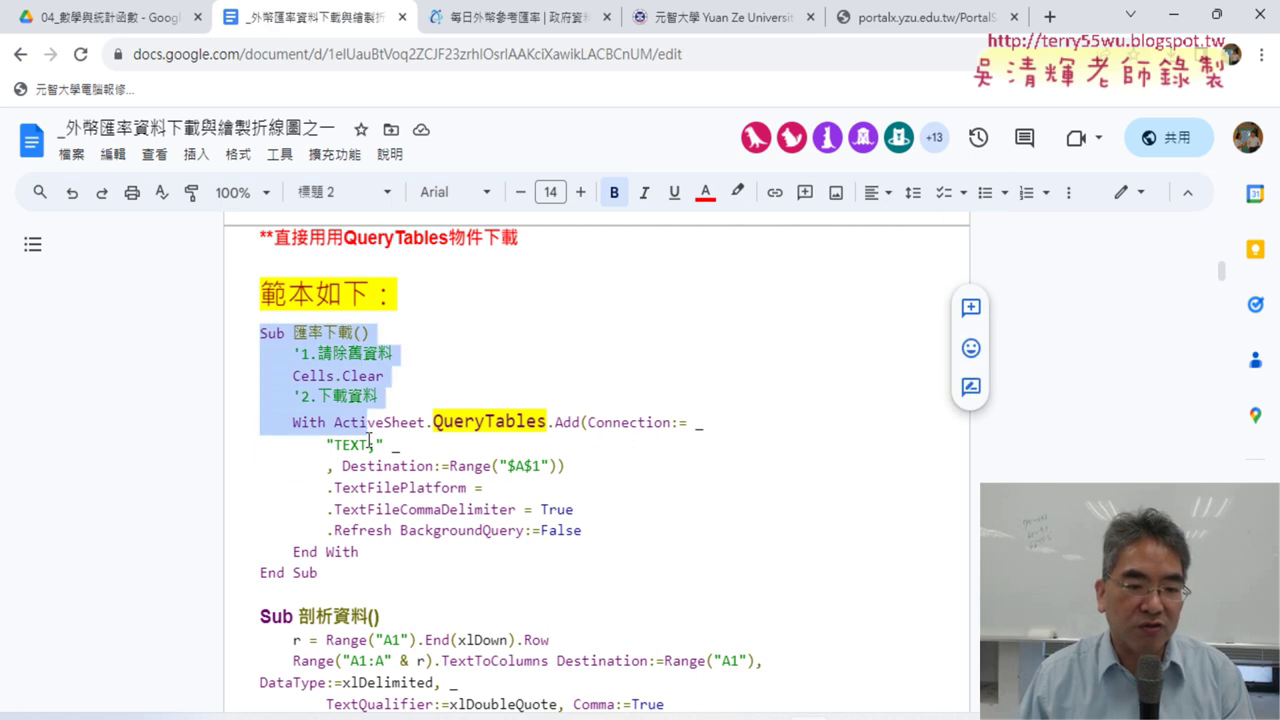
left_click_drag(370, 442, 356, 540)
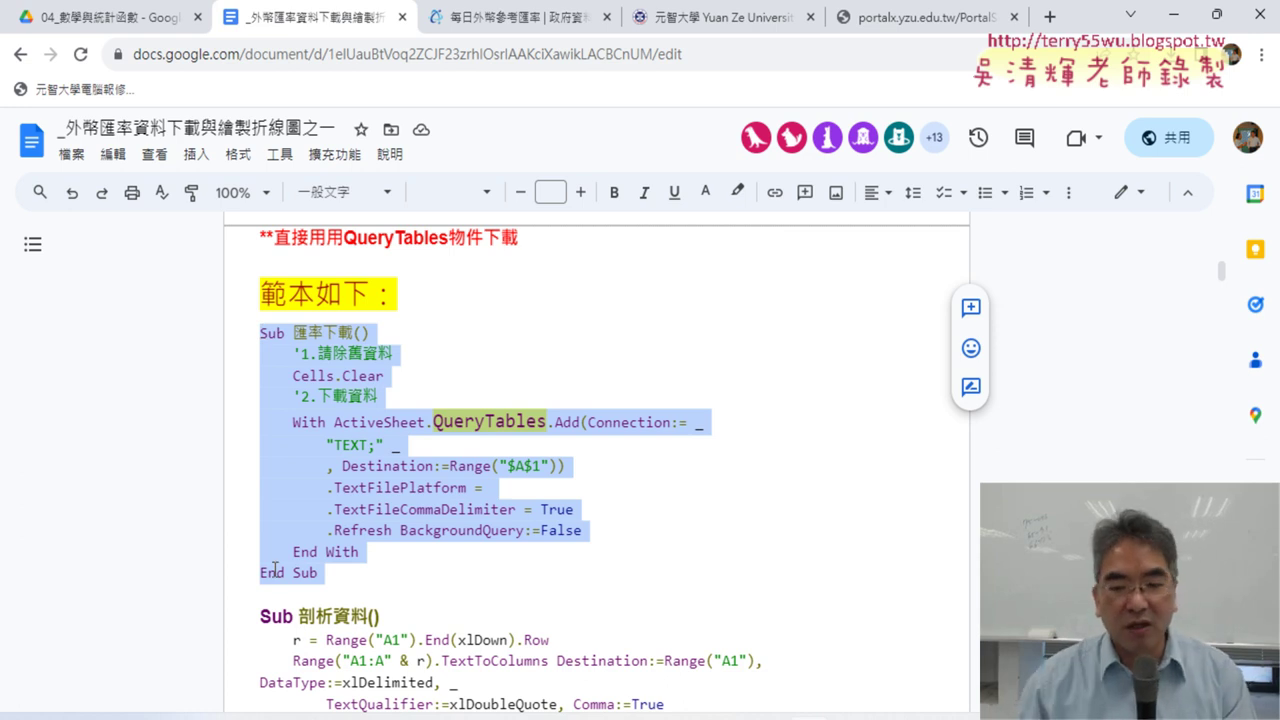
left_click(760, 718)
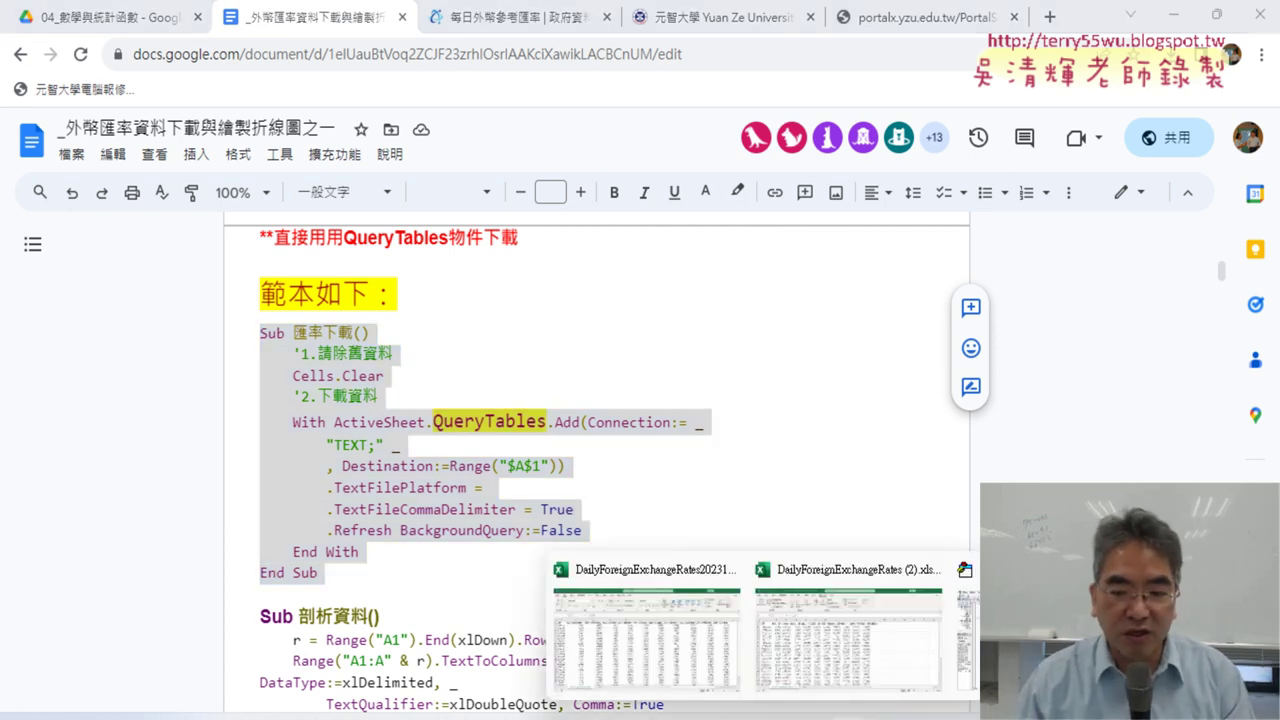
Step: Paste the 匯率下載 macro into Module1 below the 修正日期 macro's End Sub
left_click(848, 630)
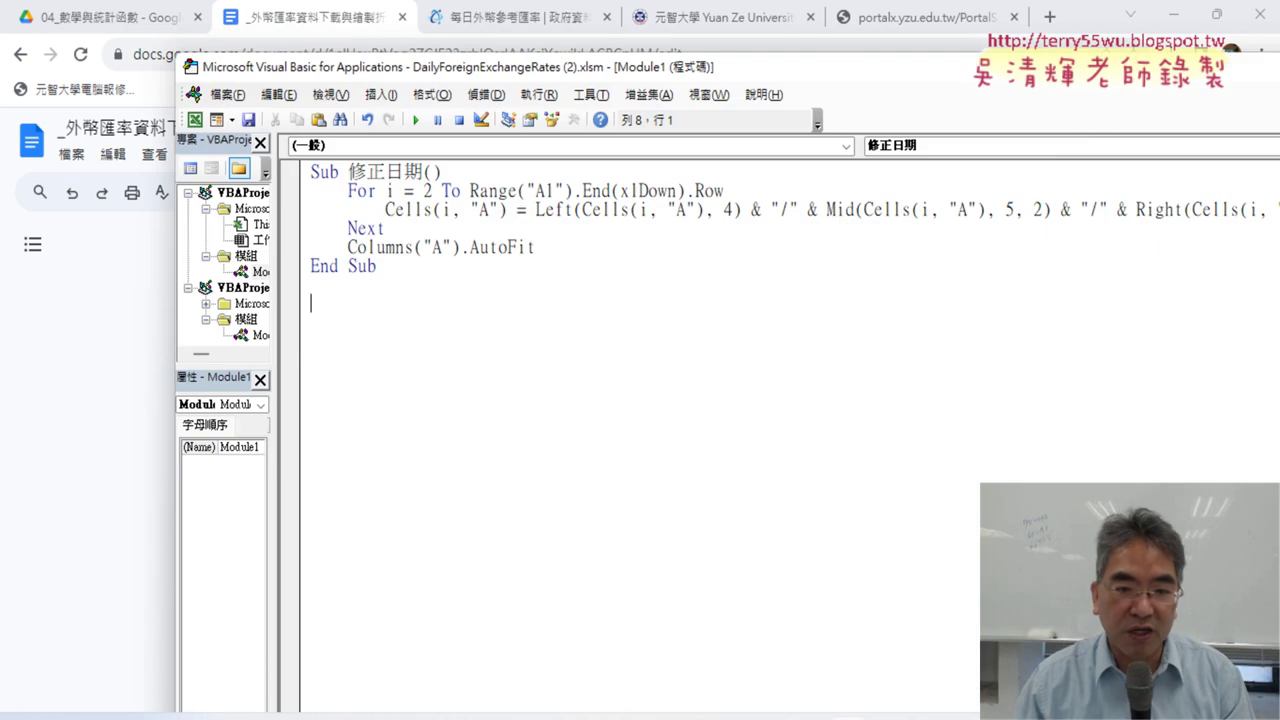
right_click(335, 308)
left_click(373, 364)
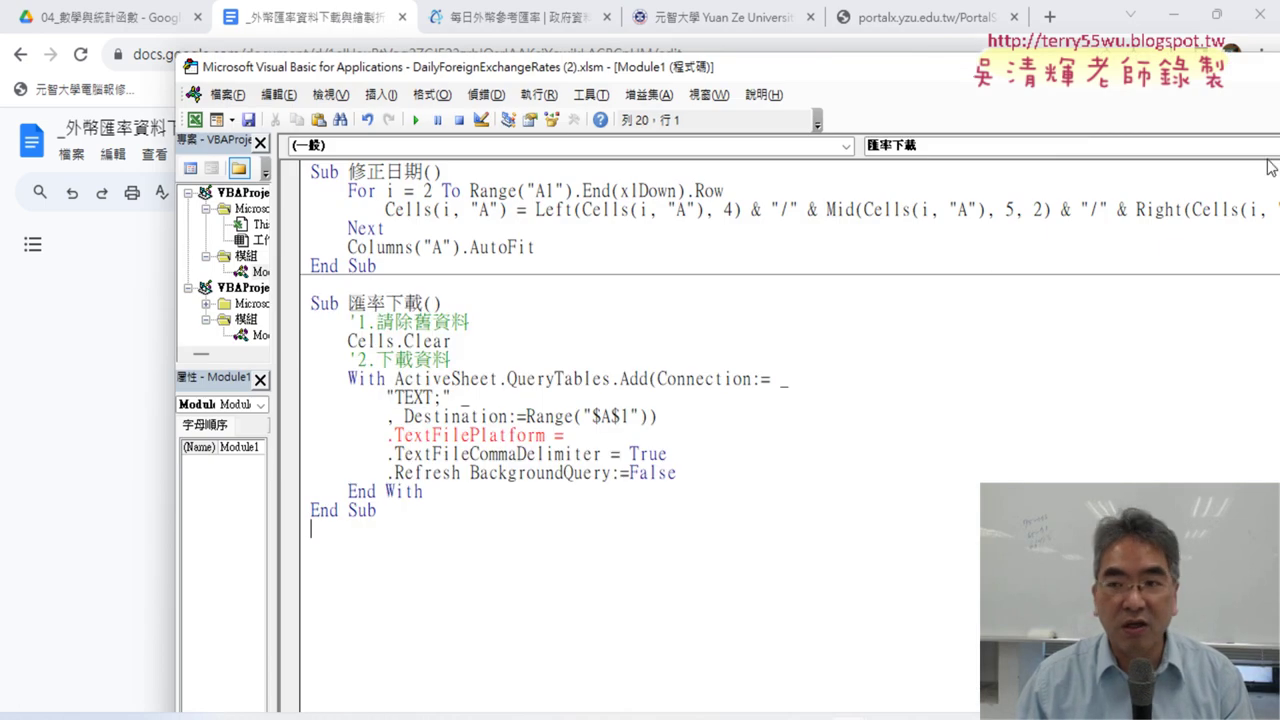
Step: Place the cursor right after "TEXT;" in the connection string, then return to the Google Docs notes
left_click(760, 718)
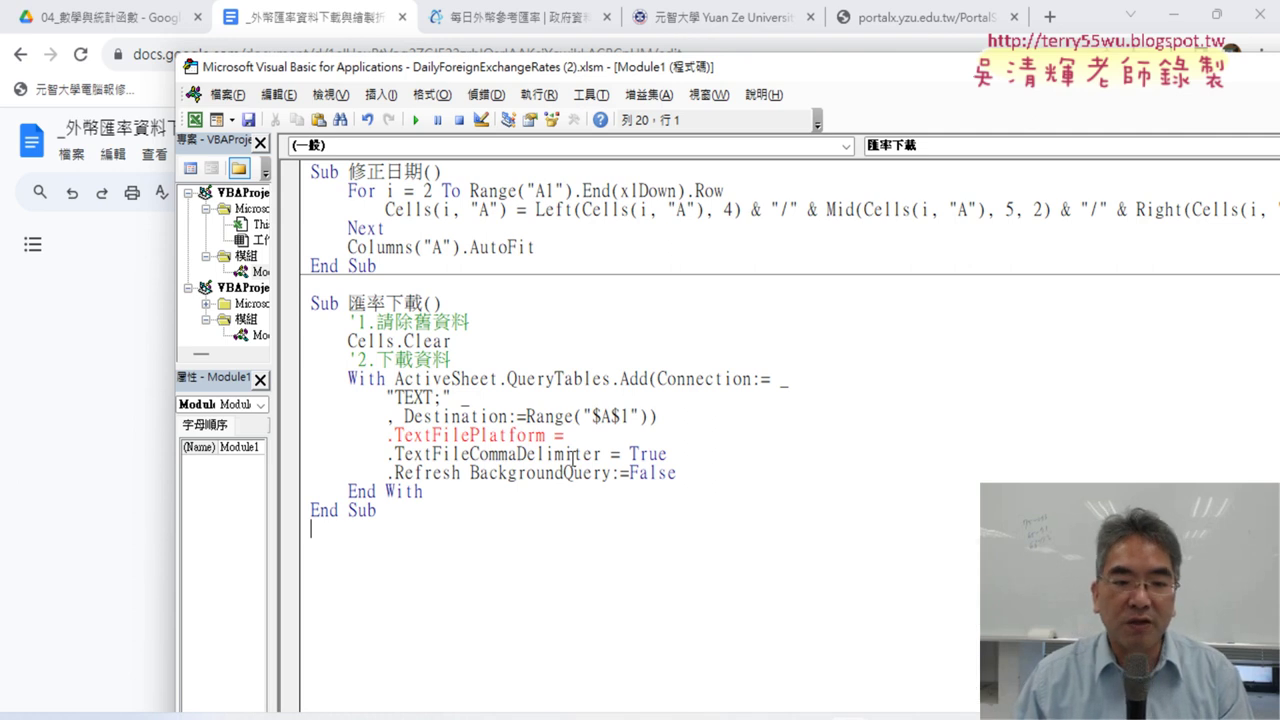
left_click_drag(396, 397, 441, 397)
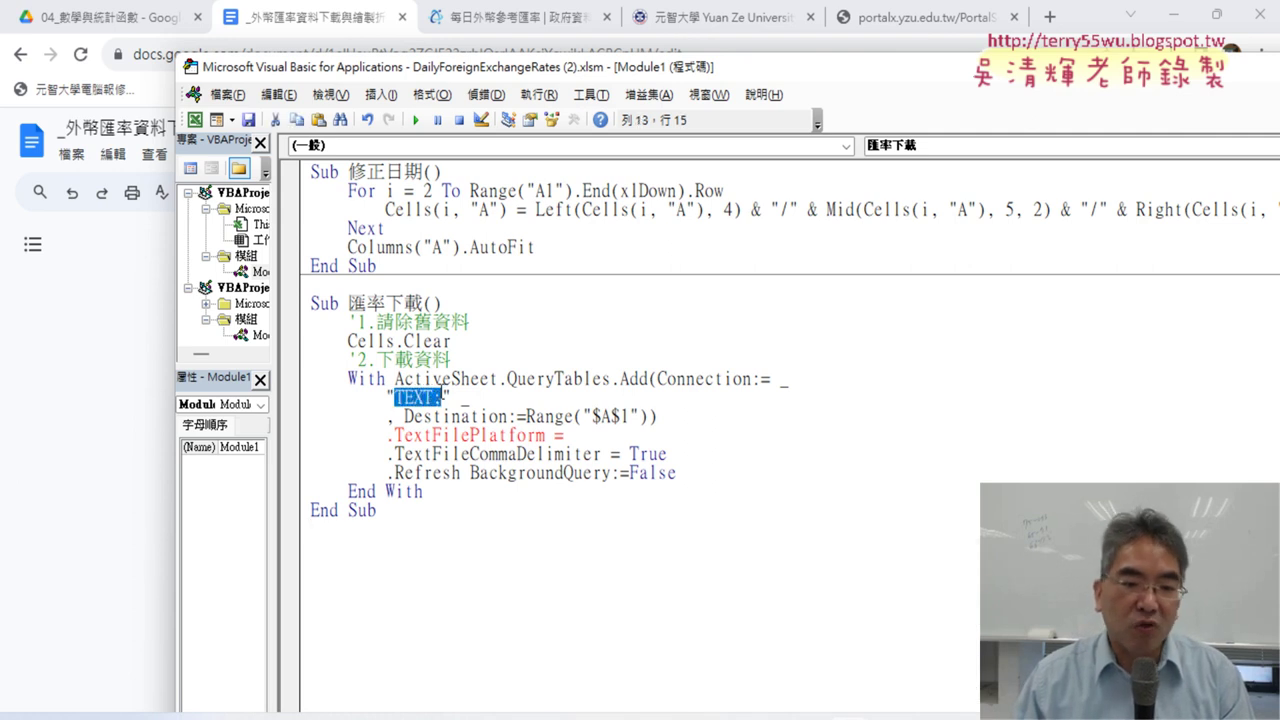
left_click(442, 397)
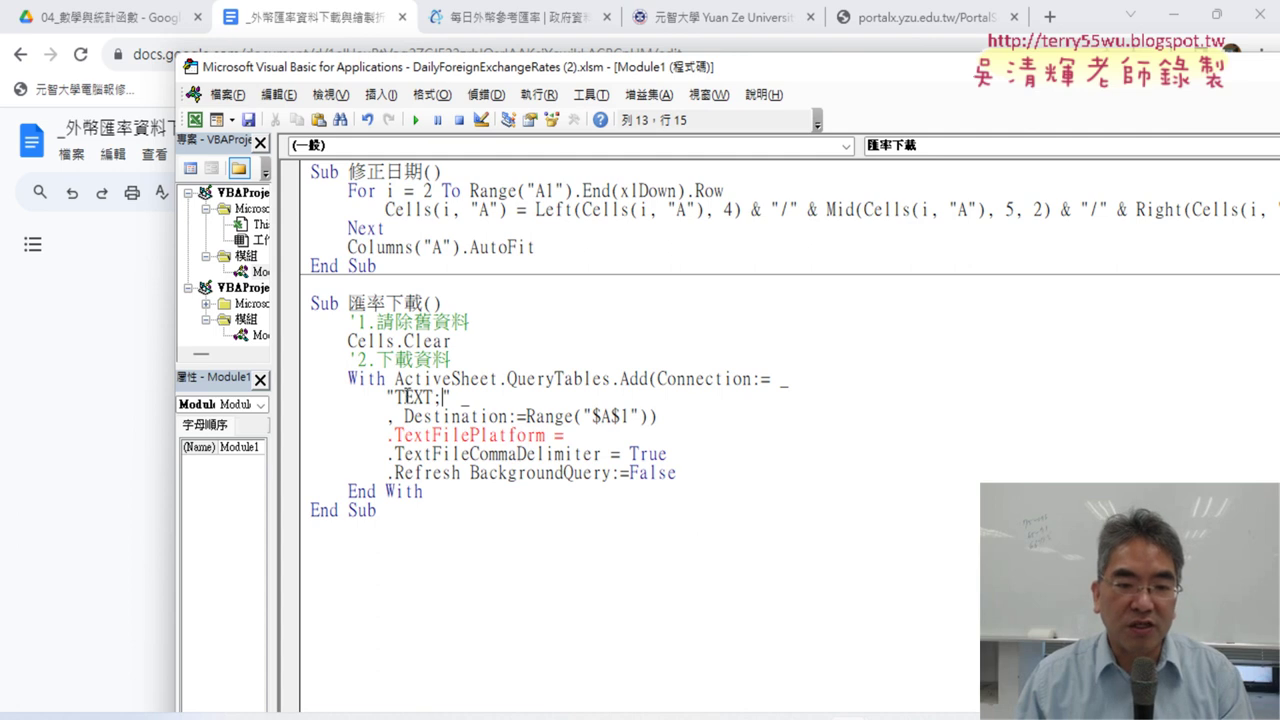
left_click_drag(396, 397, 441, 397)
left_click(442, 397)
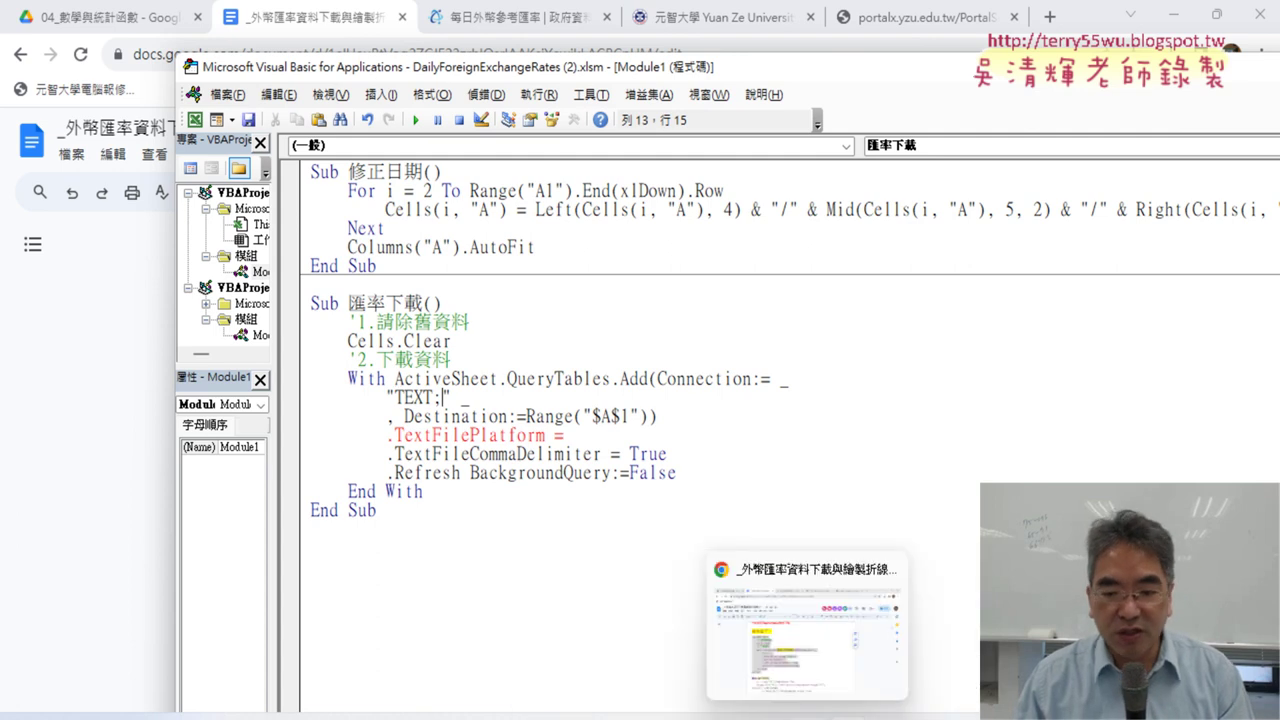
left_click(806, 622)
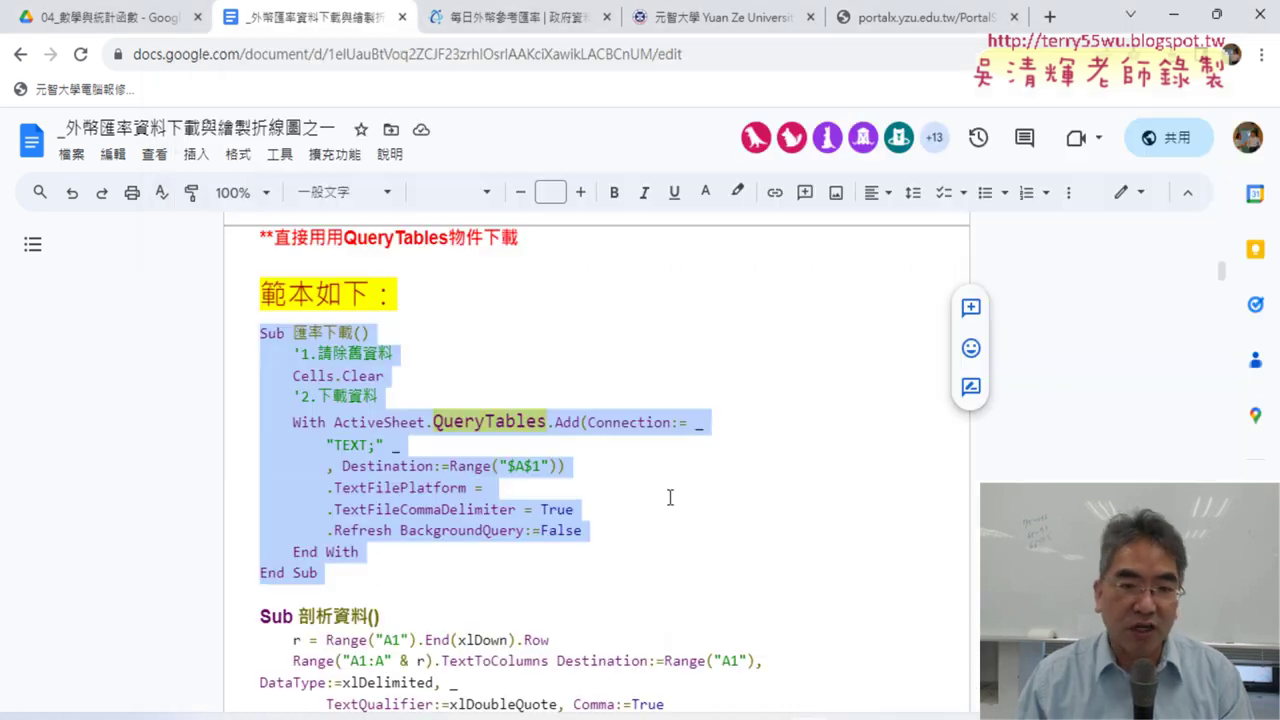
Step: Copy the taifex daily exchange-rate URL from the CSV resource's 資料下載網址 field
left_click(510, 20)
left_click(1080, 231)
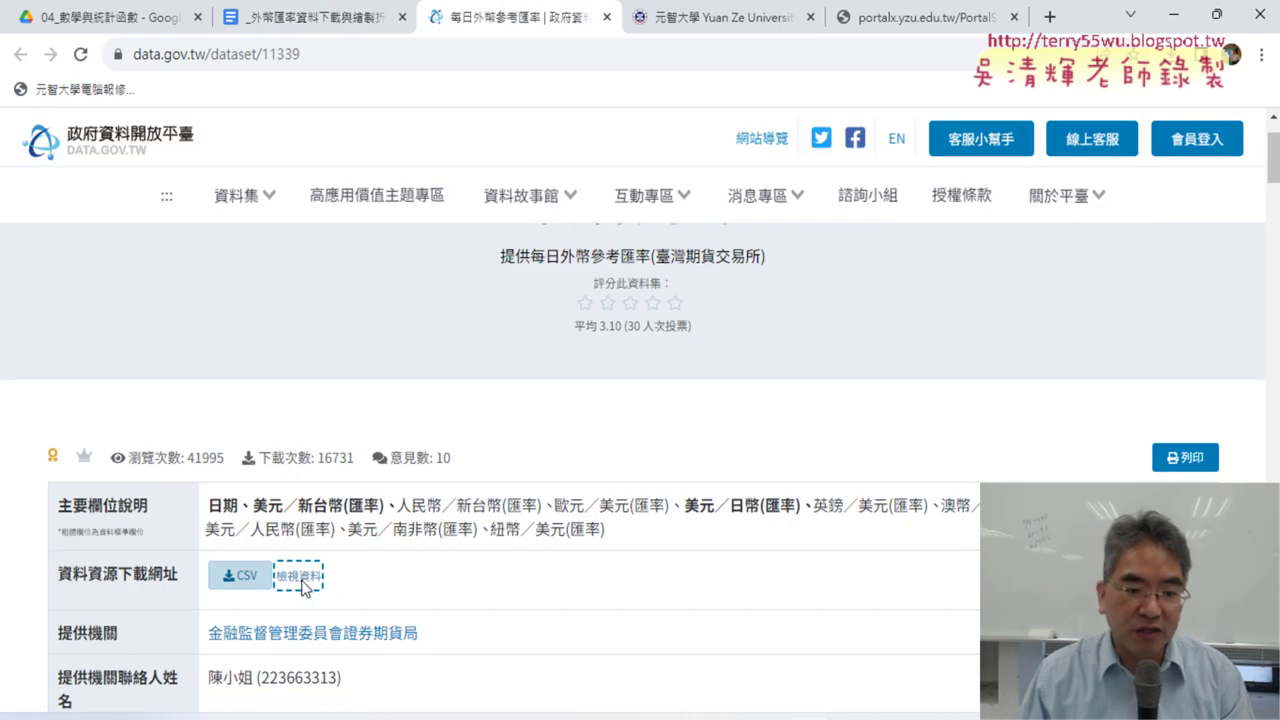
left_click(300, 577)
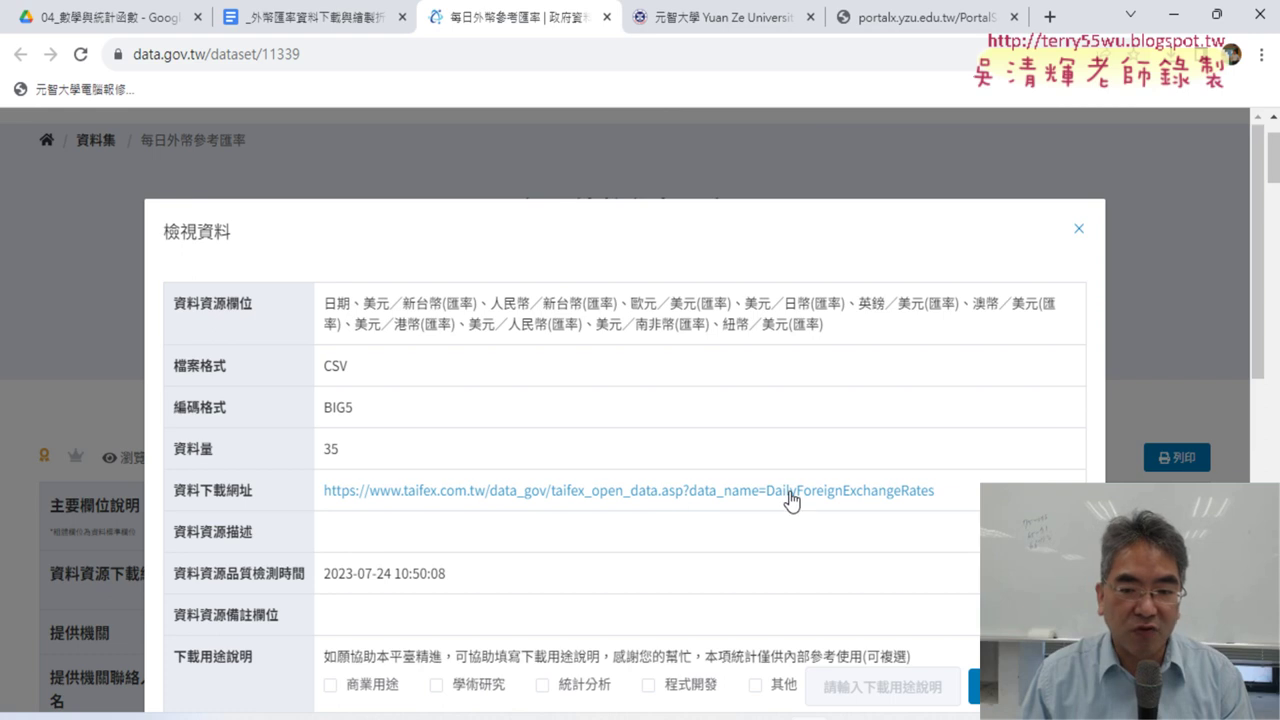
left_click_drag(935, 490, 325, 484)
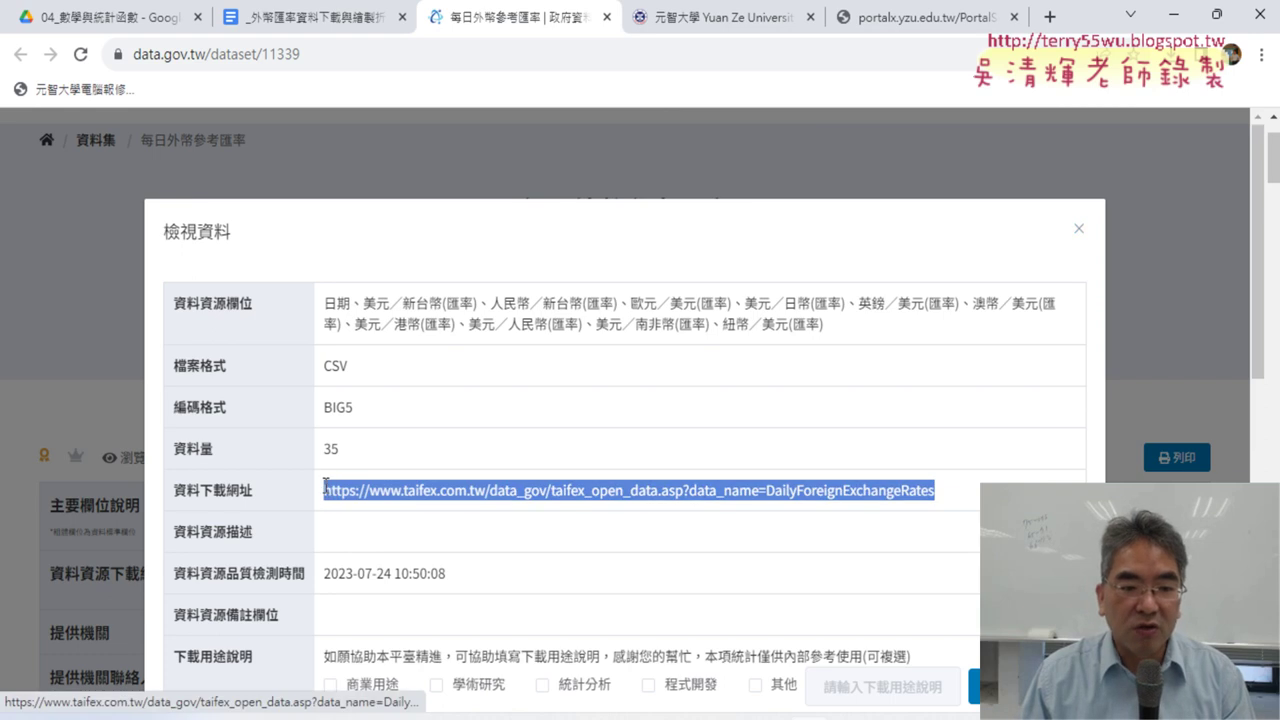
right_click(389, 506)
left_click(451, 368)
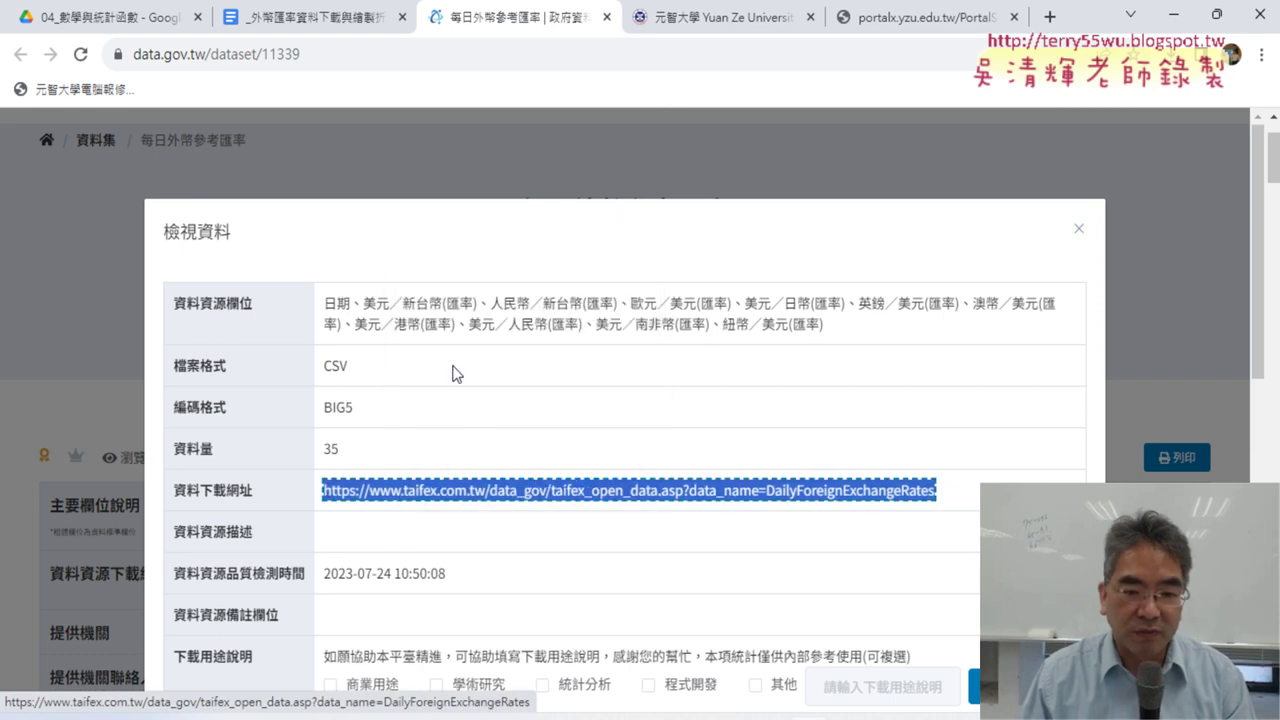
left_click(858, 640)
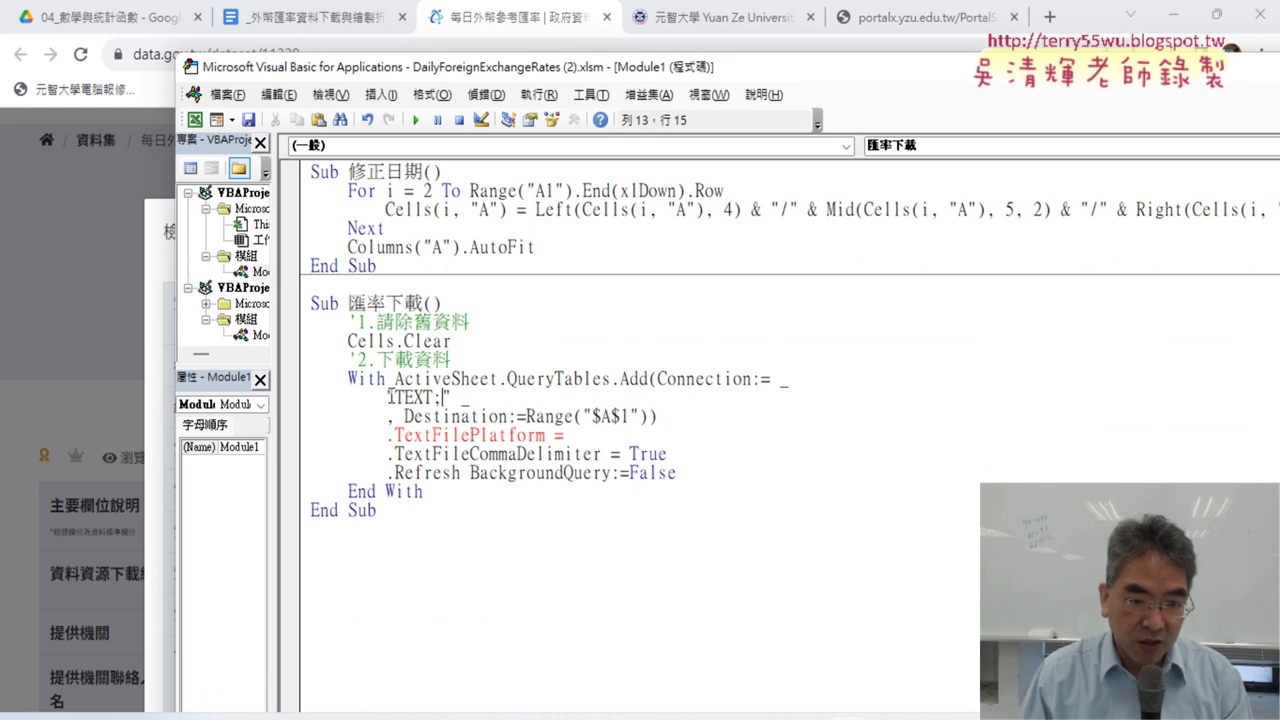
Step: Paste the taifex URL after "TEXT;" in the connection string, then highlight the dataset's BIG5 encoding
left_click_drag(394, 397, 433, 397)
left_click(444, 397)
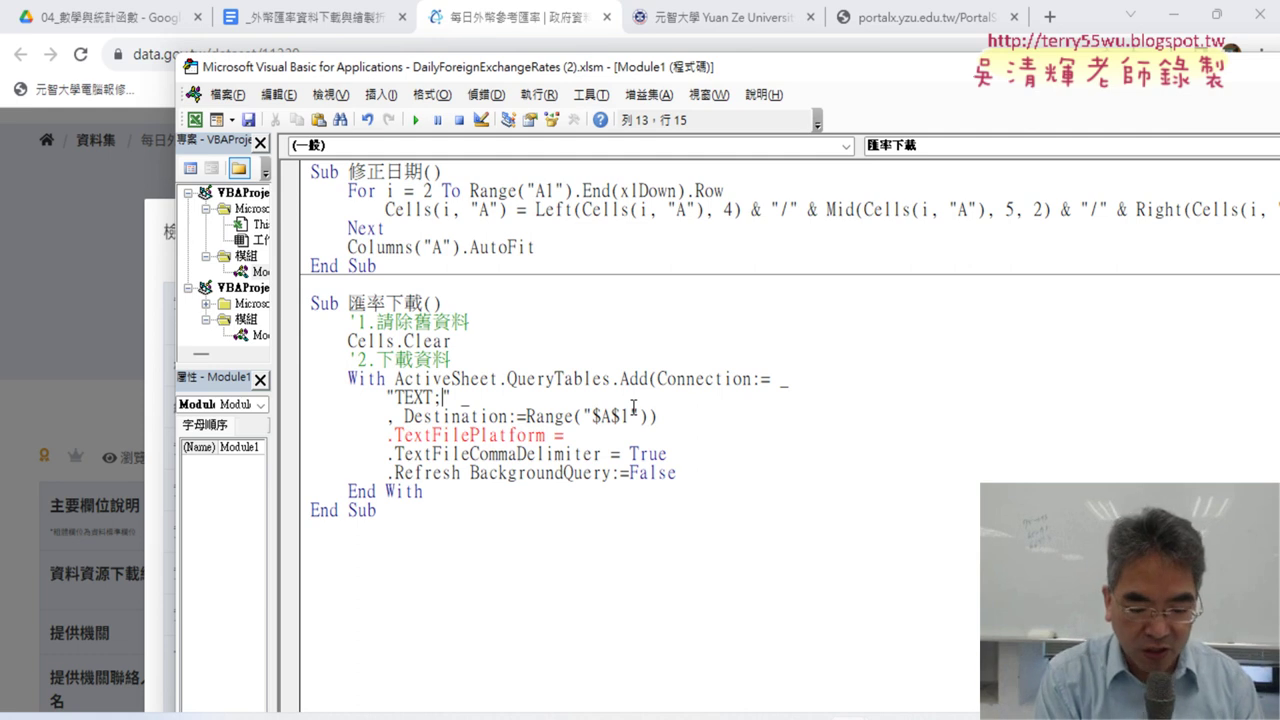
key("ctrl+v")
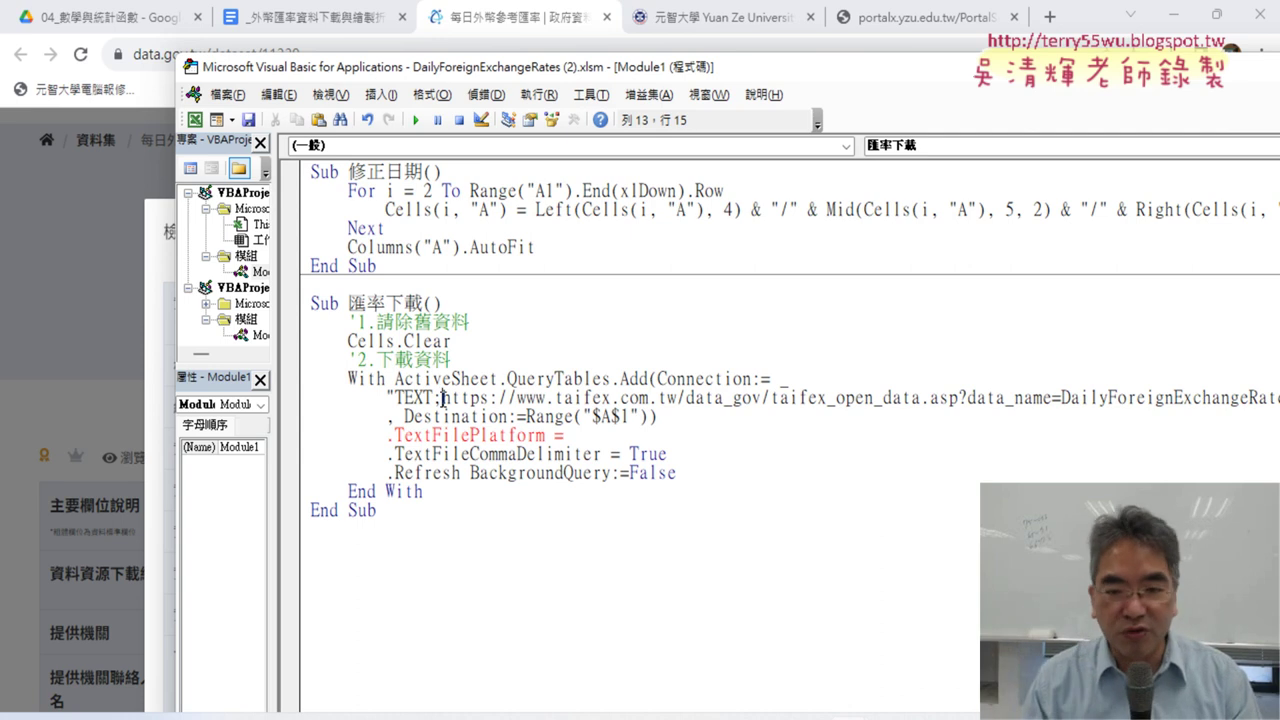
key("Right")
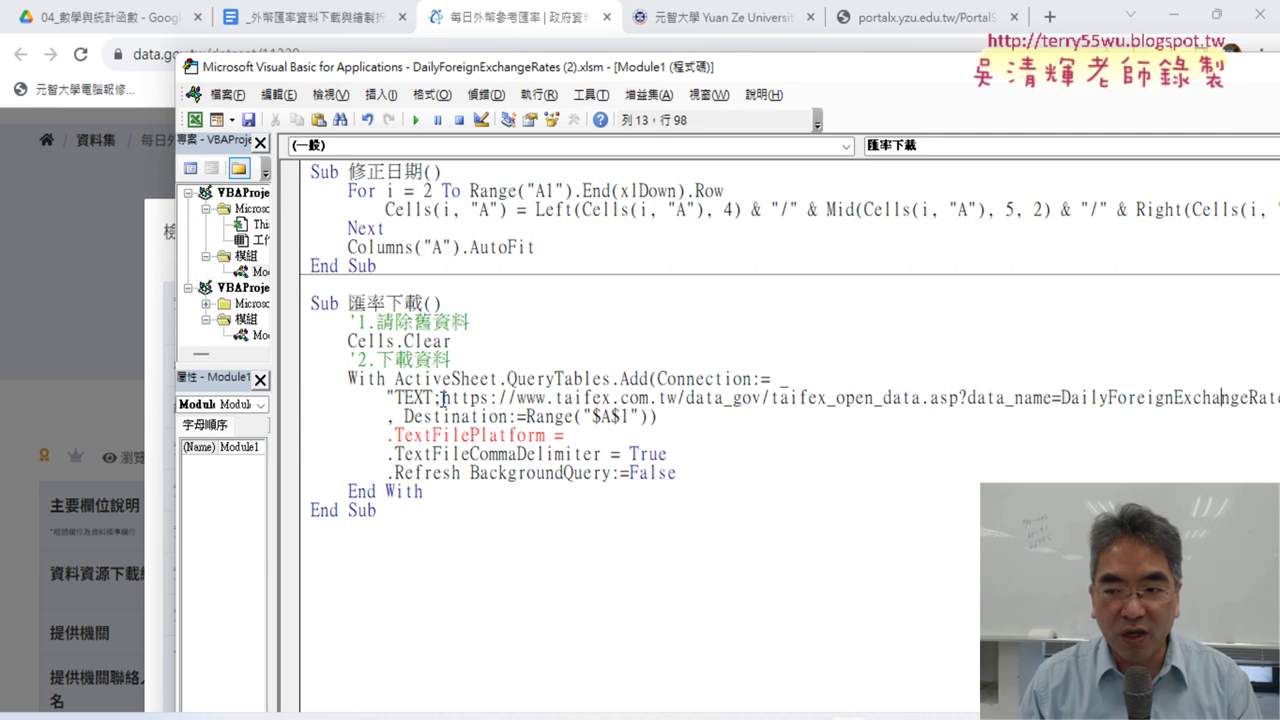
key("Down")
key("Home")
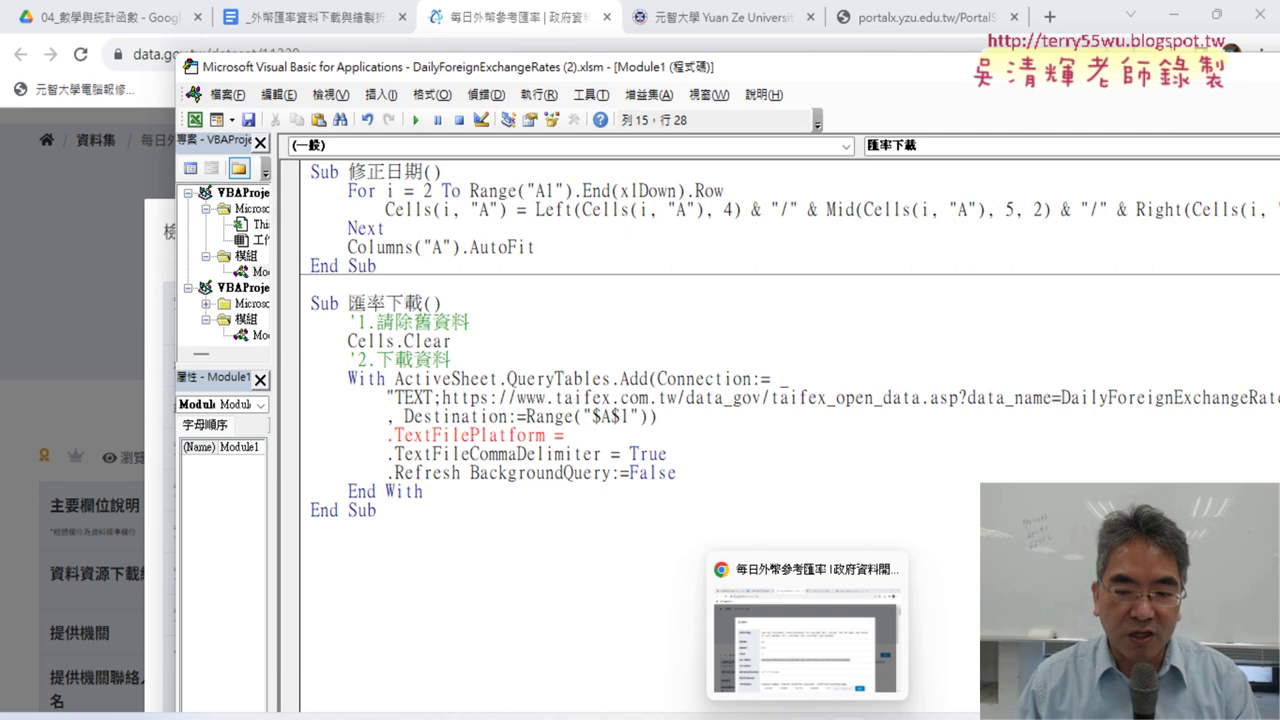
left_click(767, 641)
left_click_drag(361, 420, 326, 412)
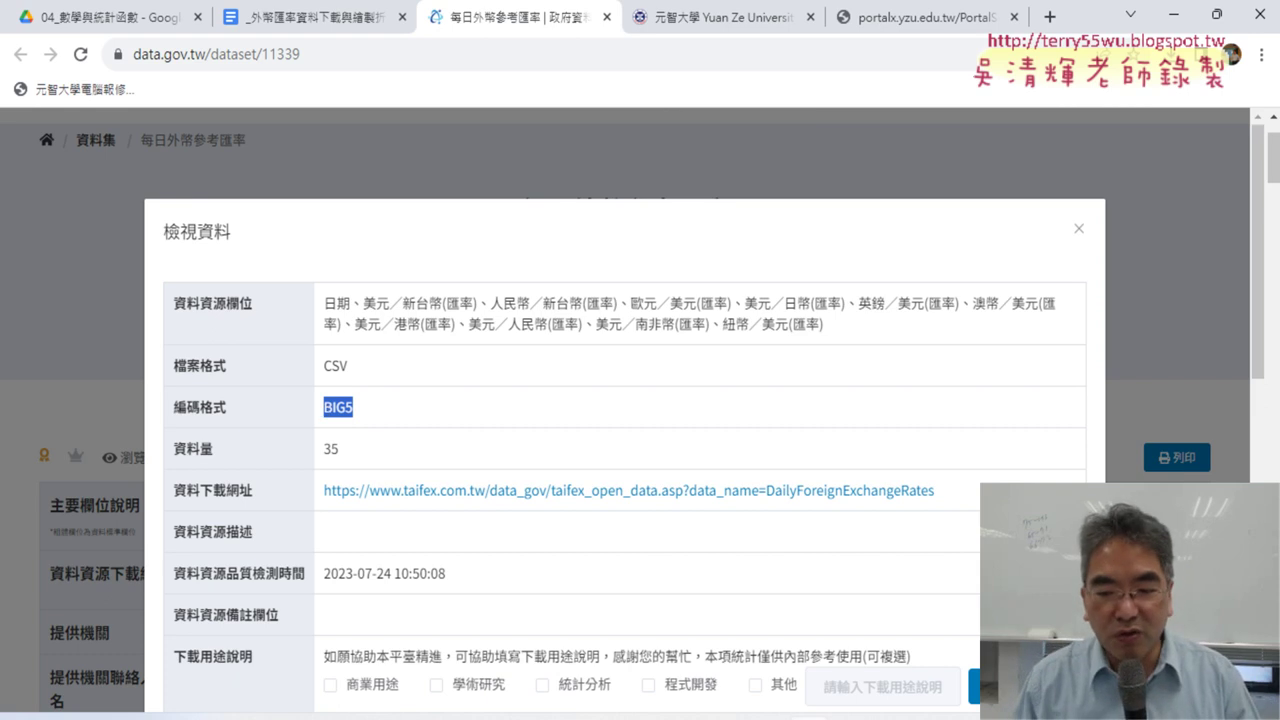
Step: Change .TextFilePlatform from 65001 to 950 to match the BIG5 encoding
left_click(958, 601)
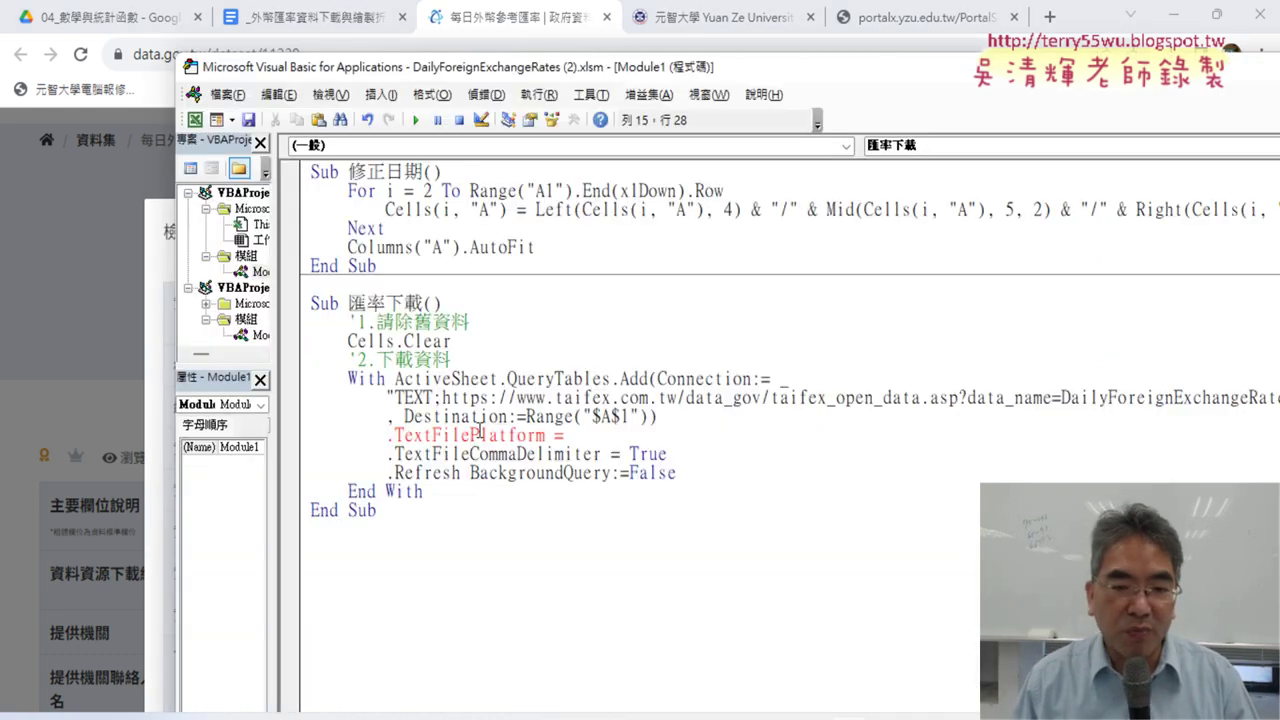
type("950")
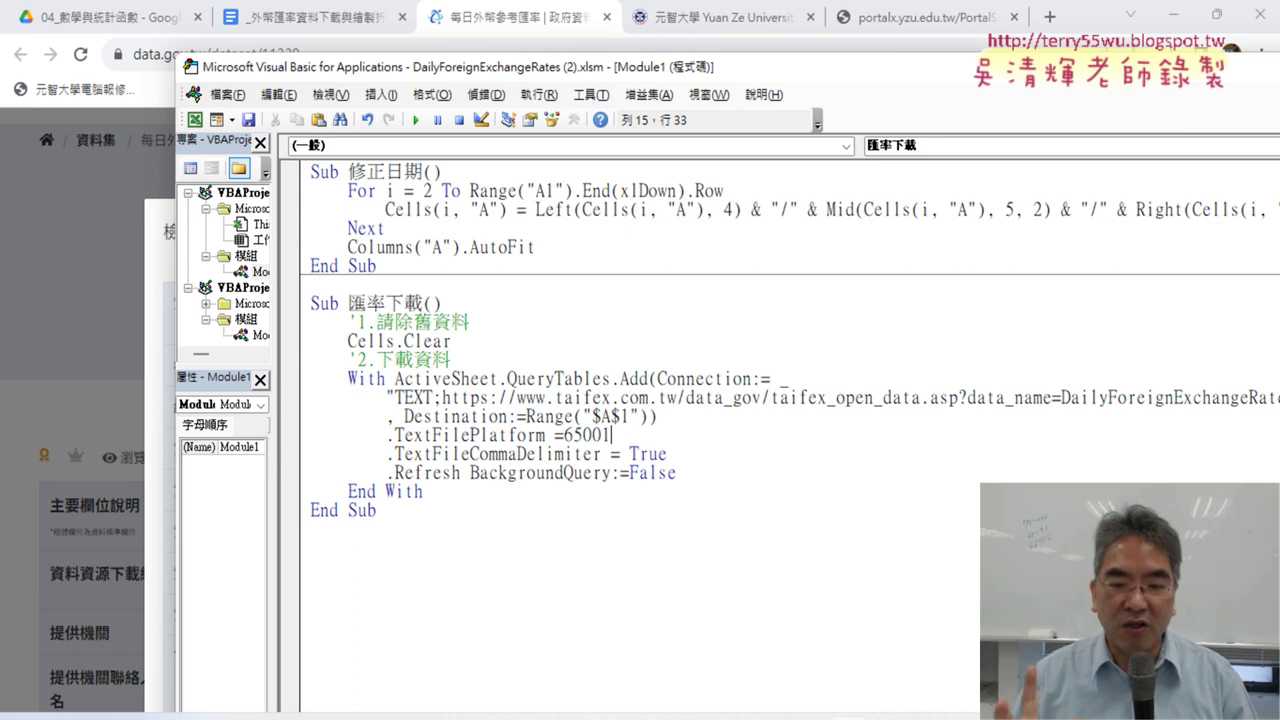
key("BackSpace")
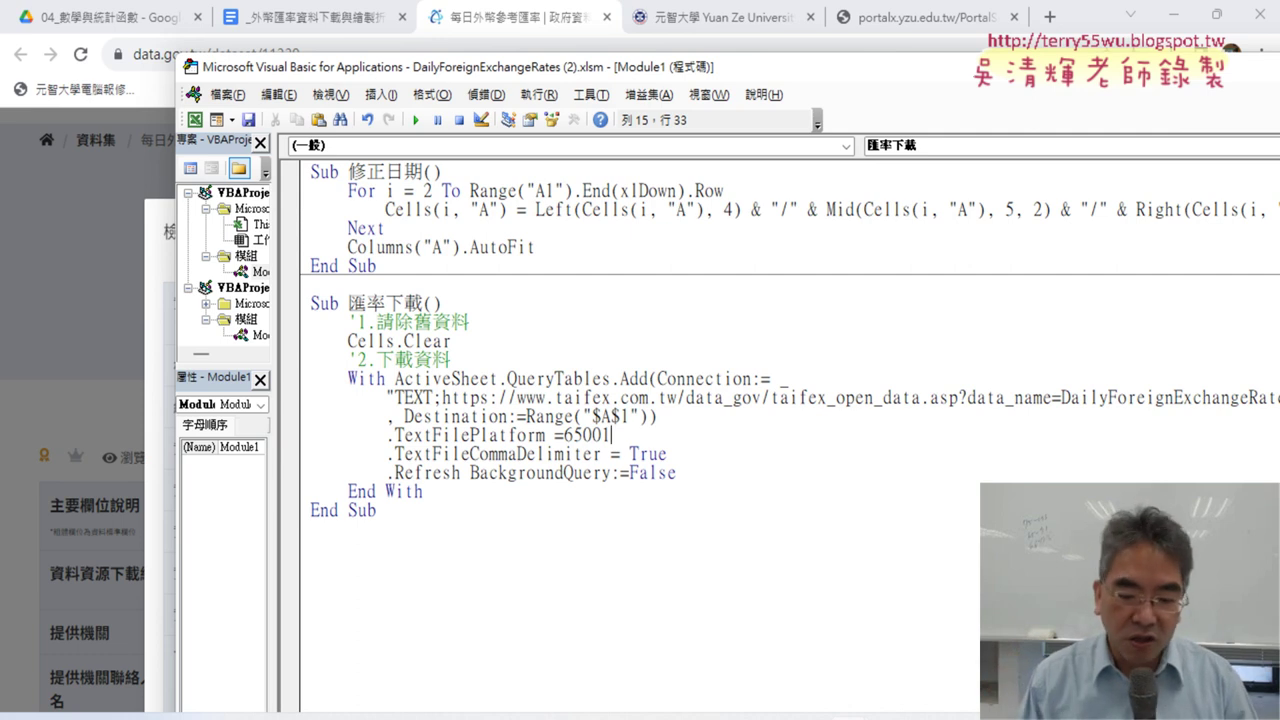
key("BackSpace")
key("BackSpace")
type("9")
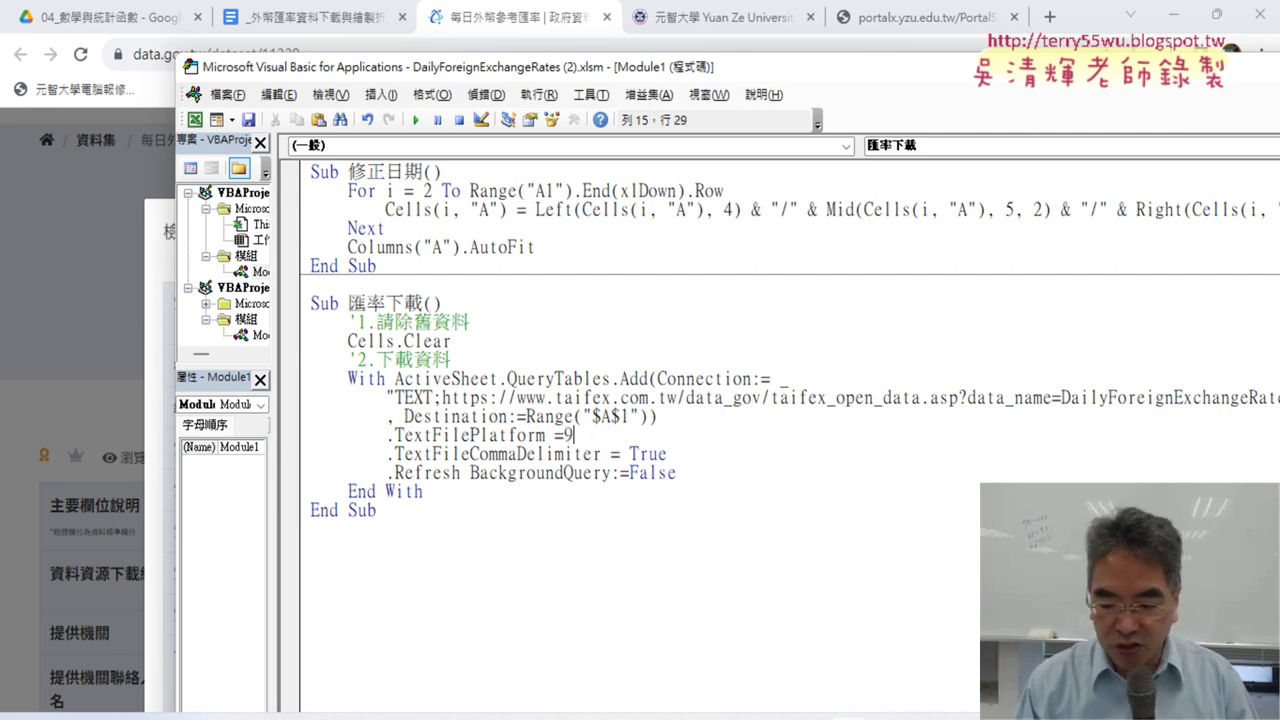
type("50")
left_click(623, 558)
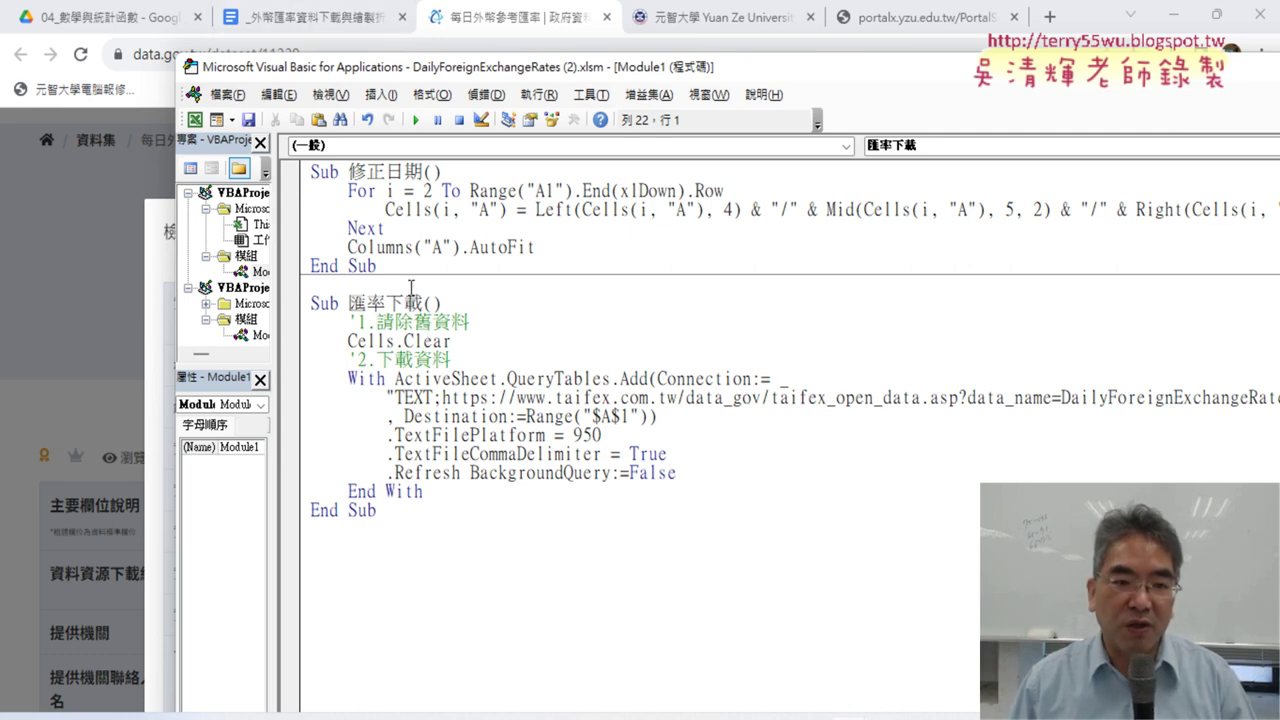
left_click_drag(348, 302, 404, 302)
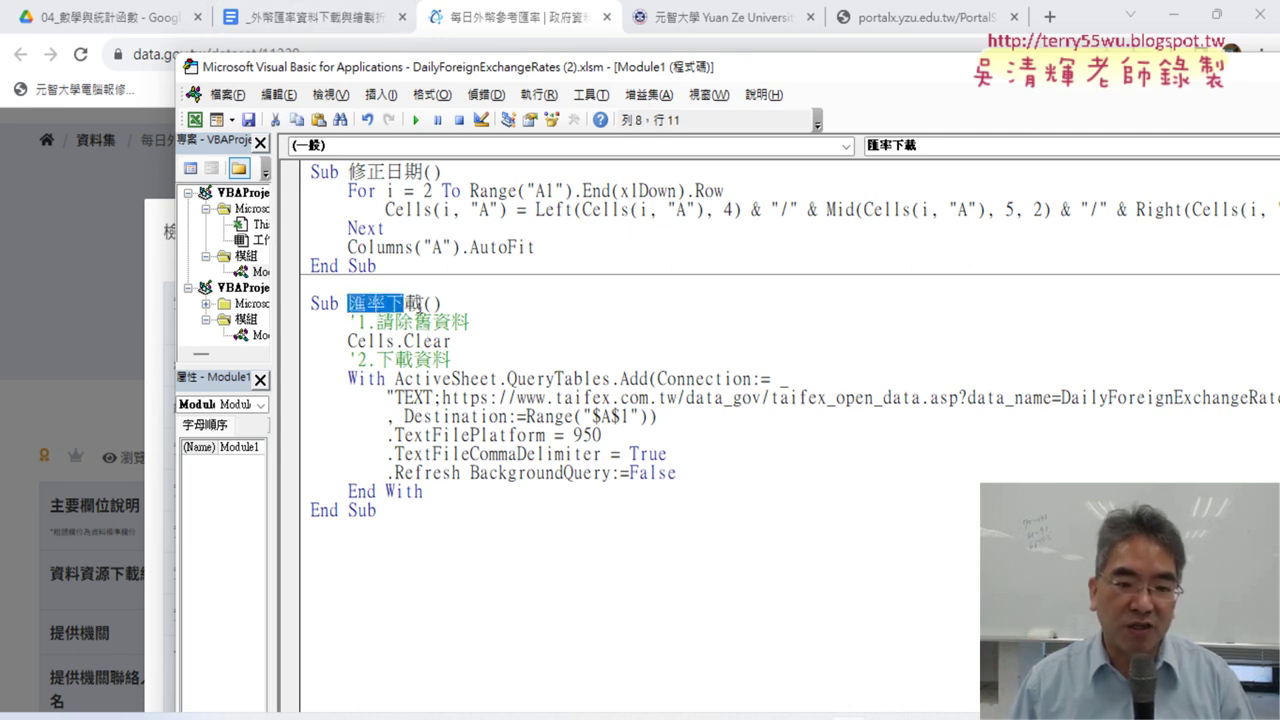
left_click(443, 398)
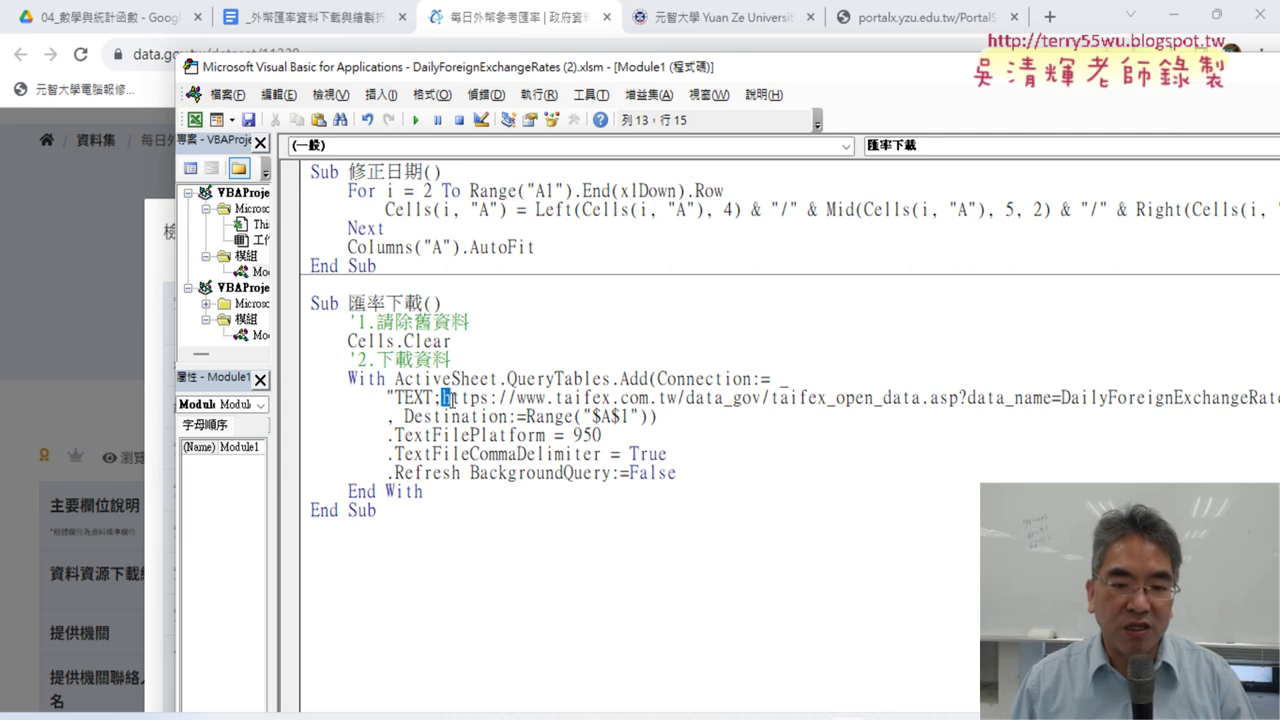
left_click_drag(443, 398, 520, 400)
left_click(636, 440)
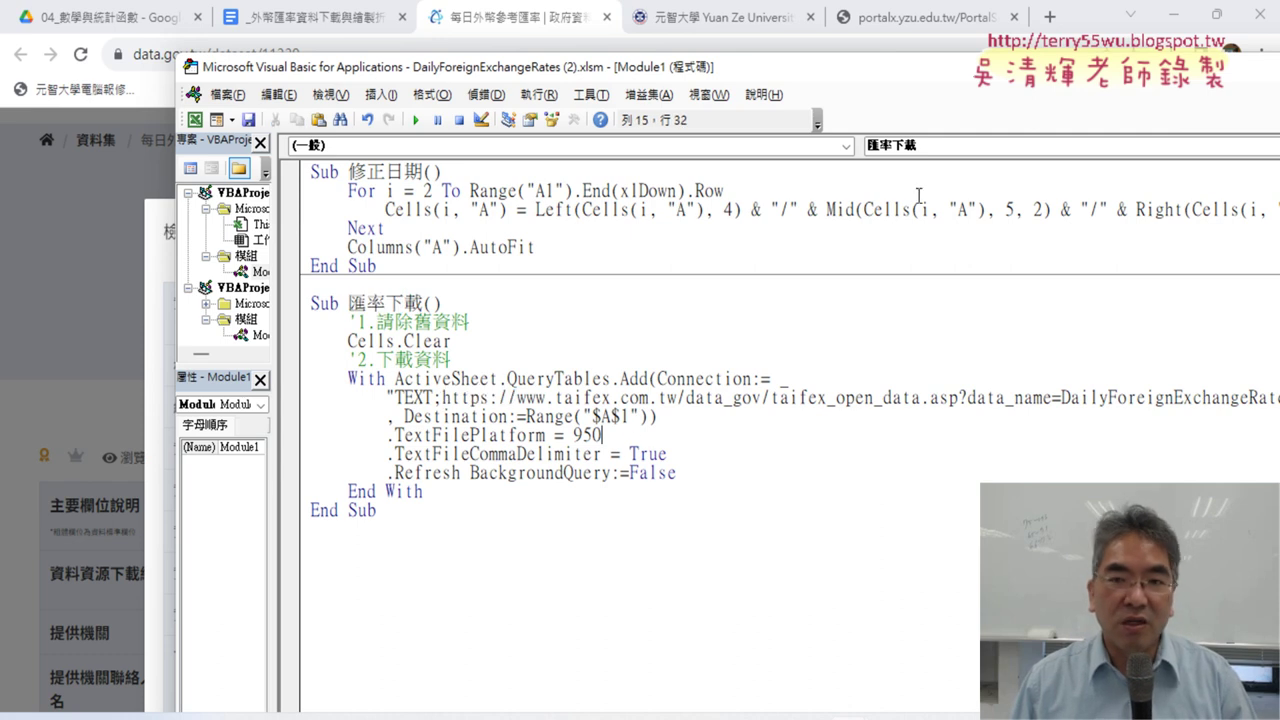
left_click(1173, 14)
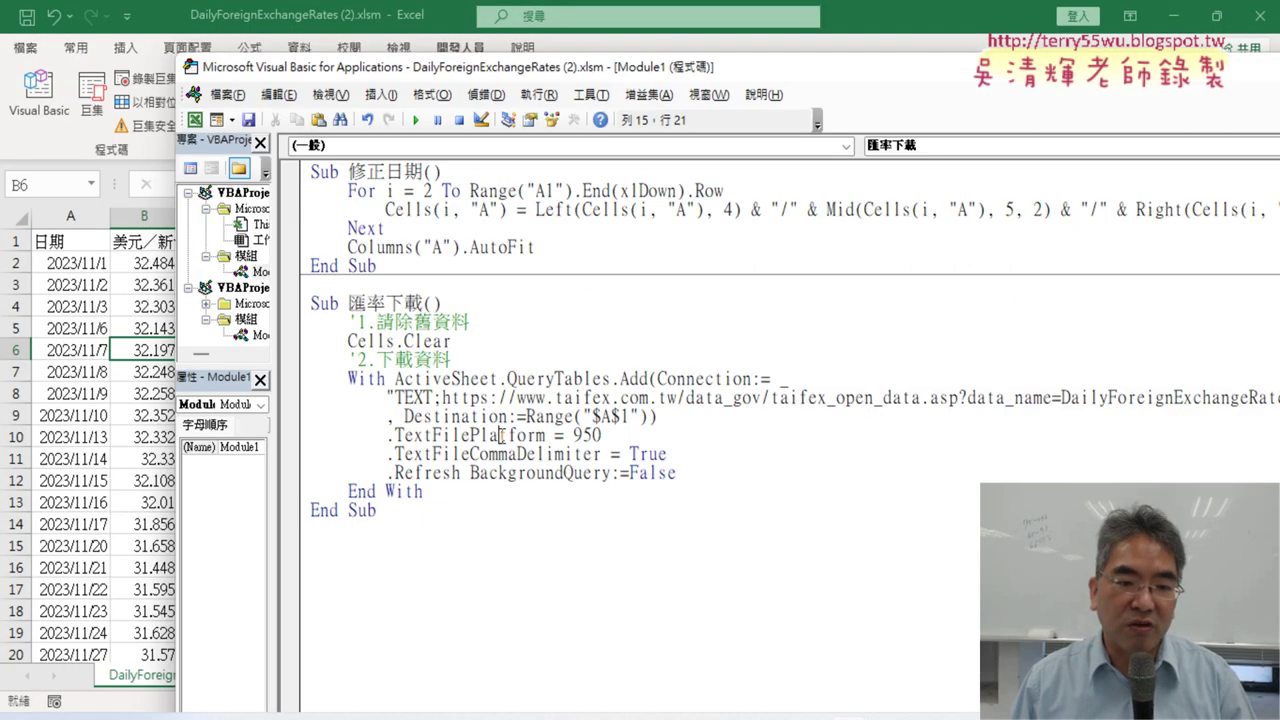
Step: Step through 匯率下載 with F8 past Cells.Clear and the QueryTables download, then view the refilled sheet
left_click_drag(565, 70, 752, 68)
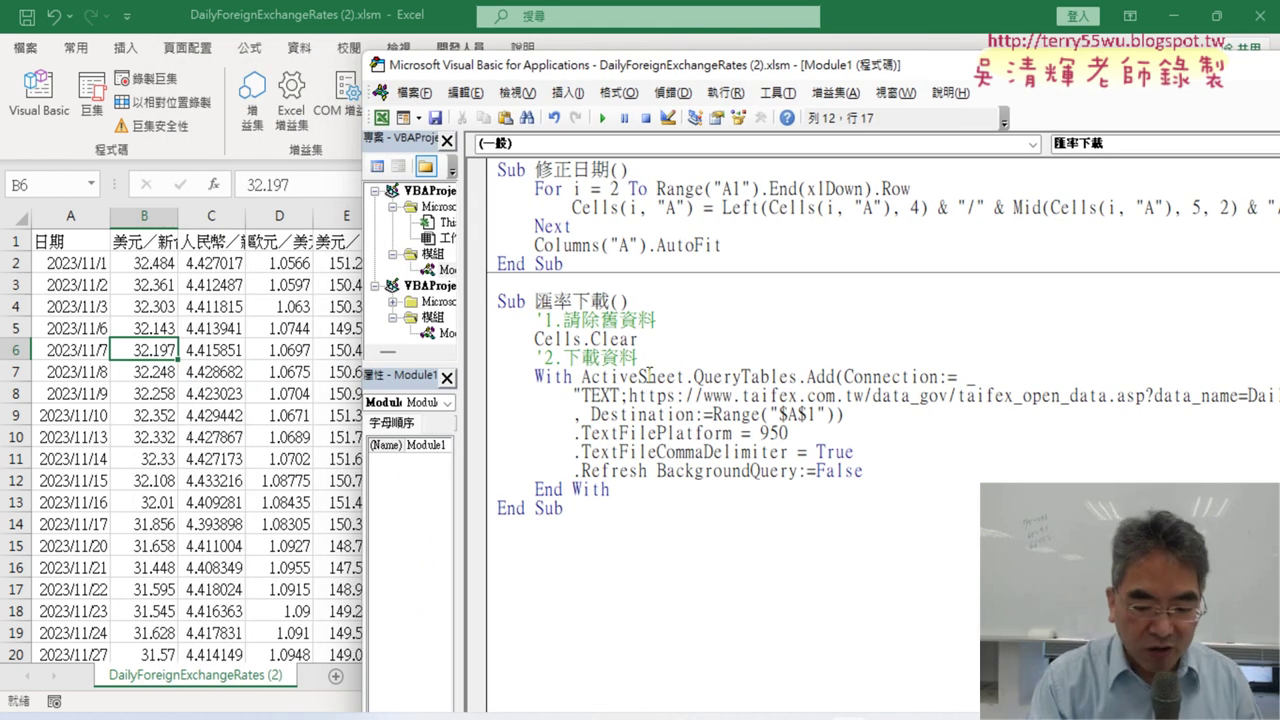
key("F8")
key("F8")
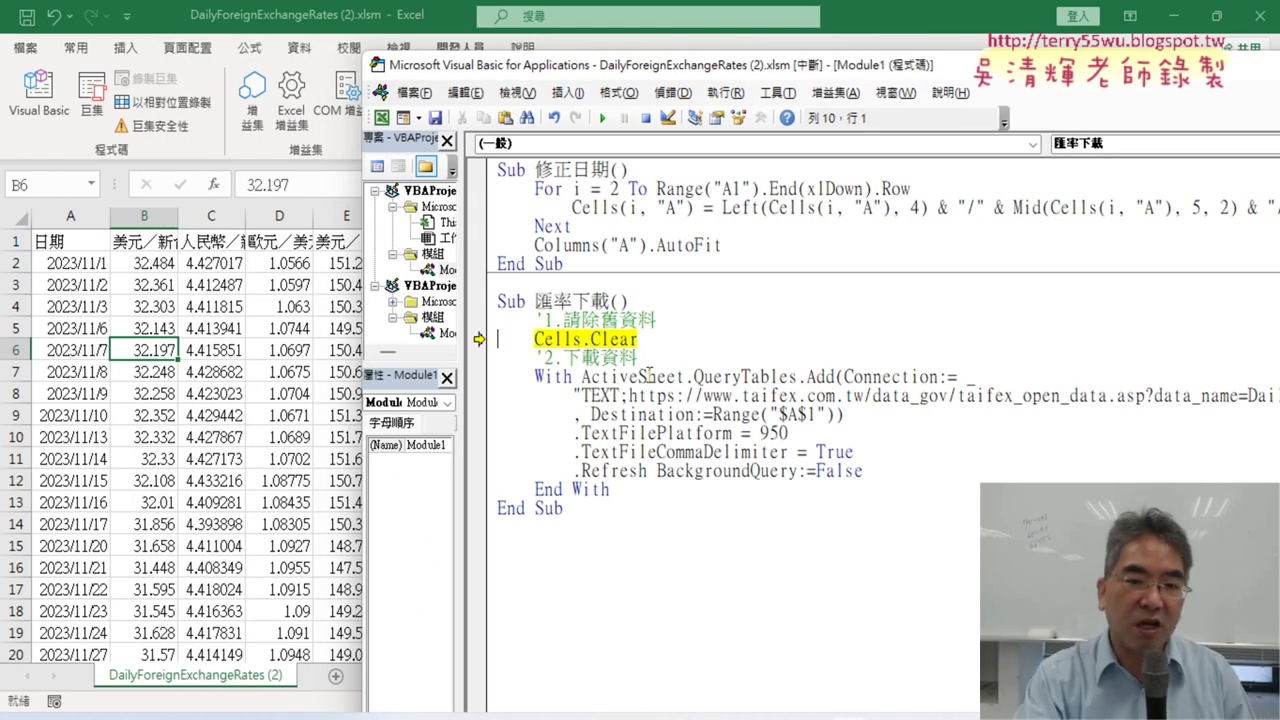
key("F8")
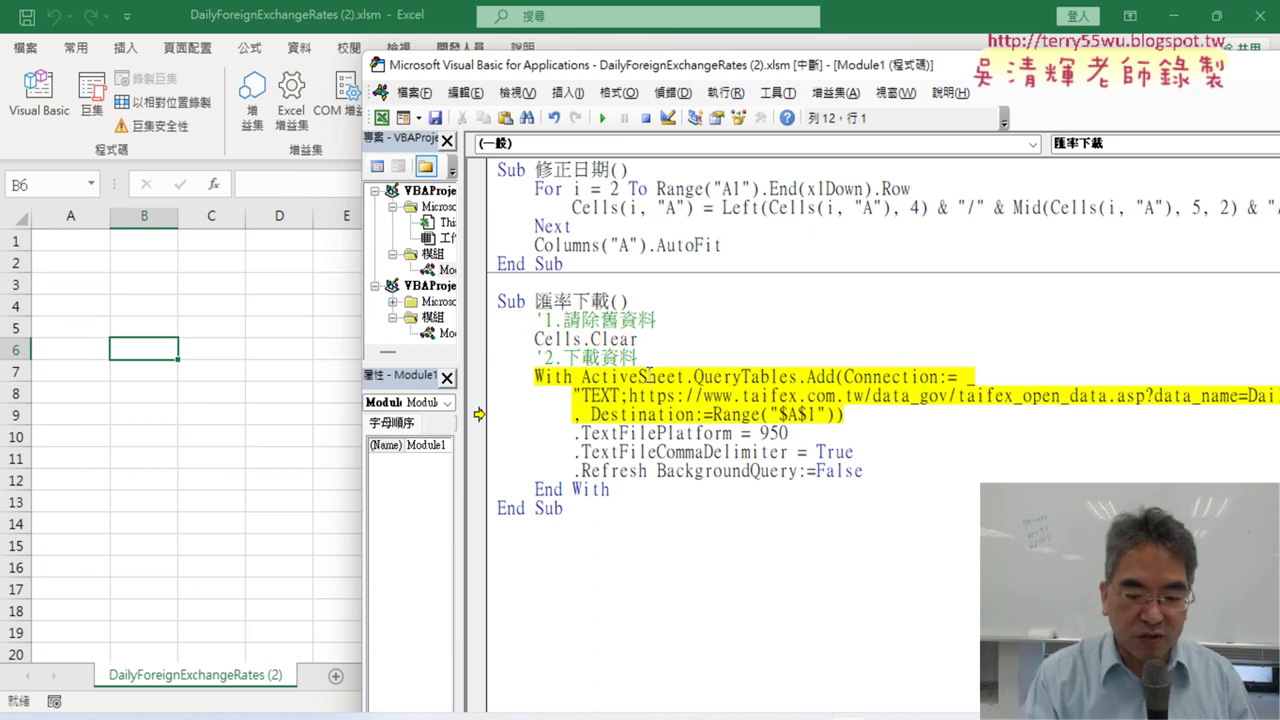
key("F8")
key("F8")
key("F8")
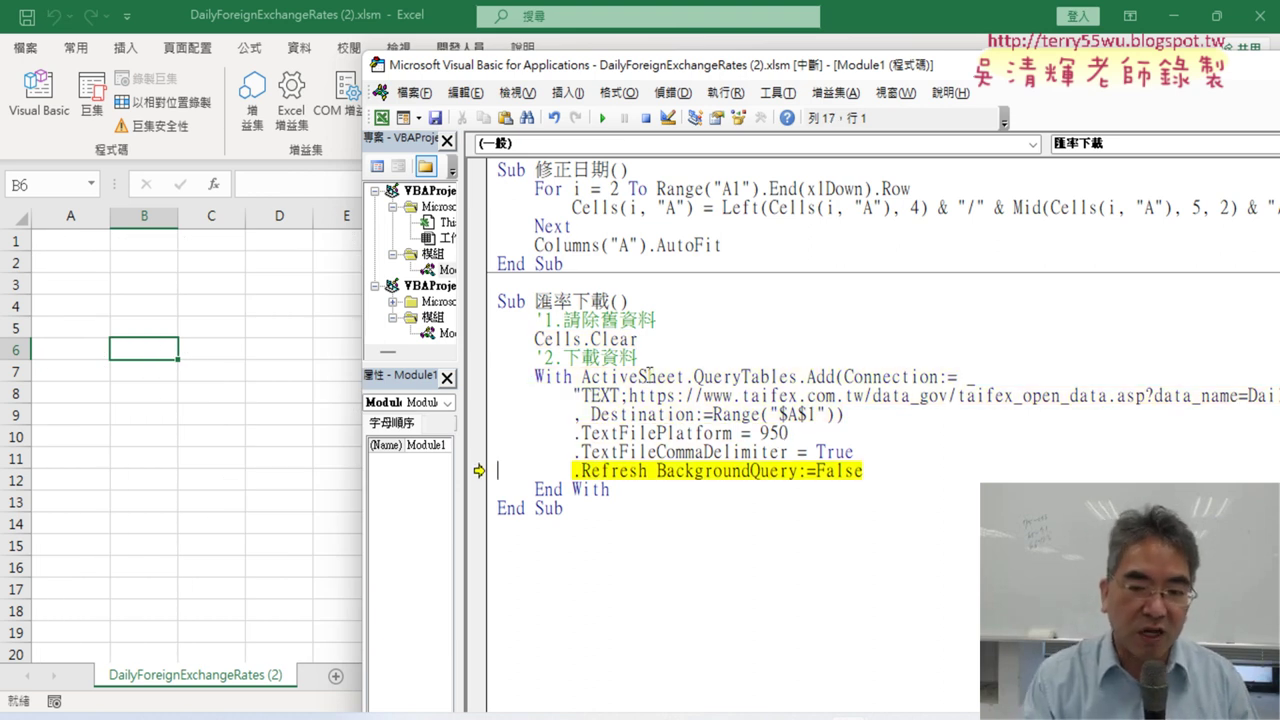
key("F8")
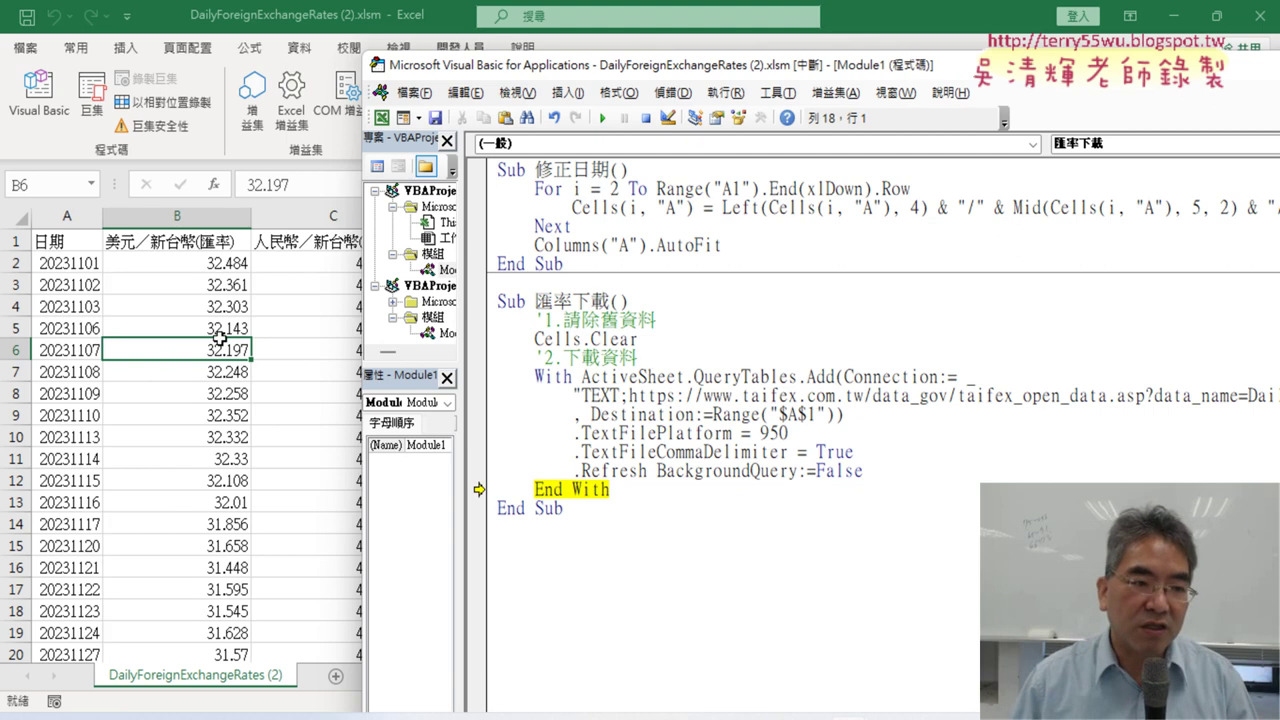
left_click(62, 241)
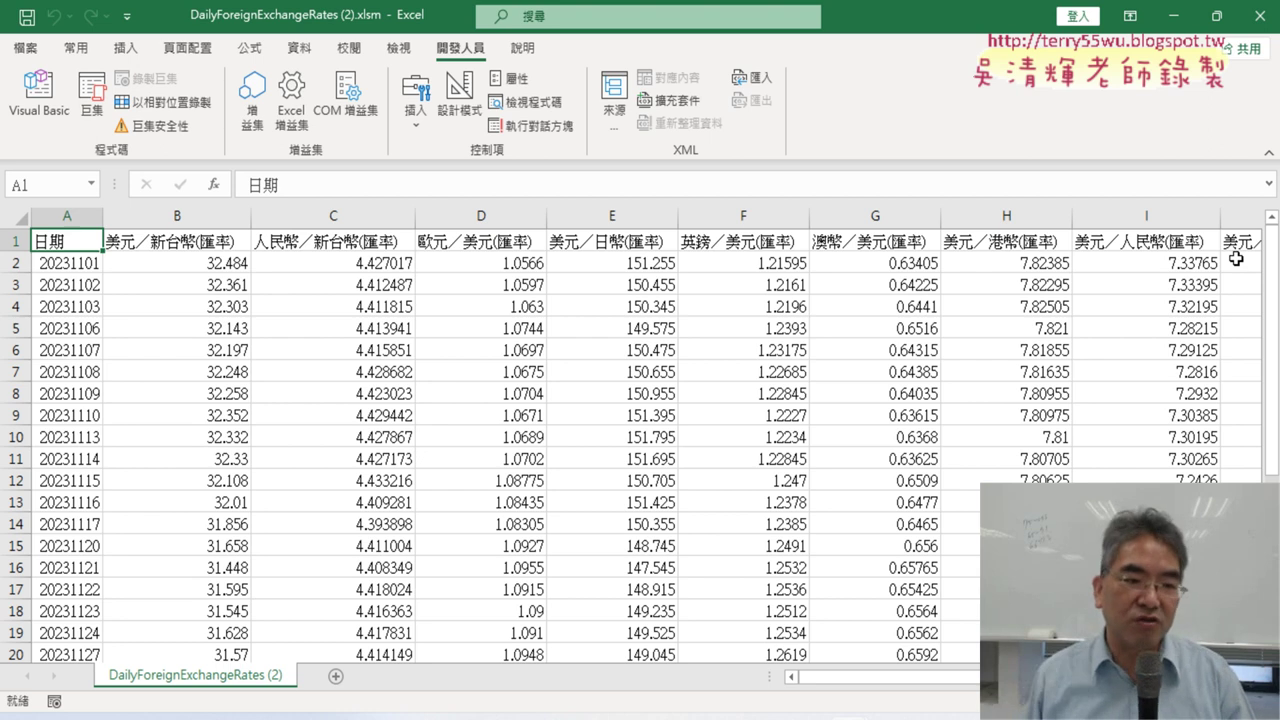
Step: Select row 32 to confirm the rates end at 20231213, then return to the paused macro
scroll(452, 362, "down", 2)
scroll(452, 362, "down", 4)
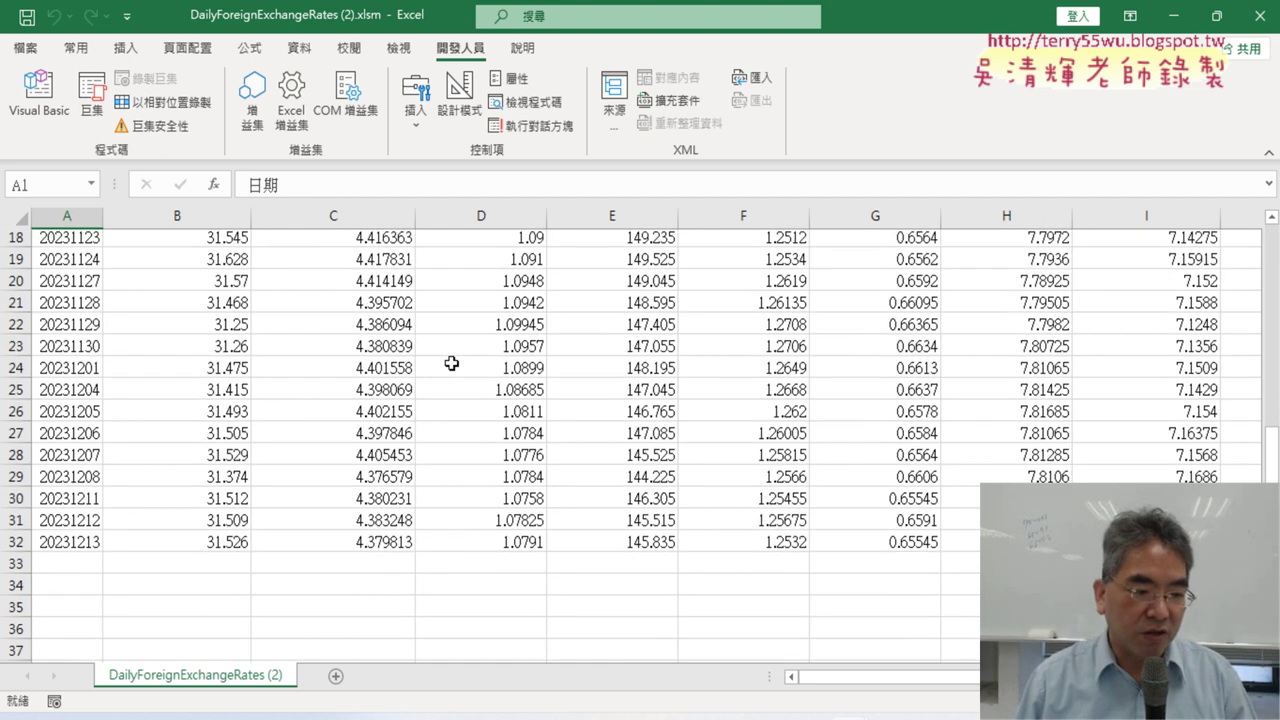
left_click(16, 523)
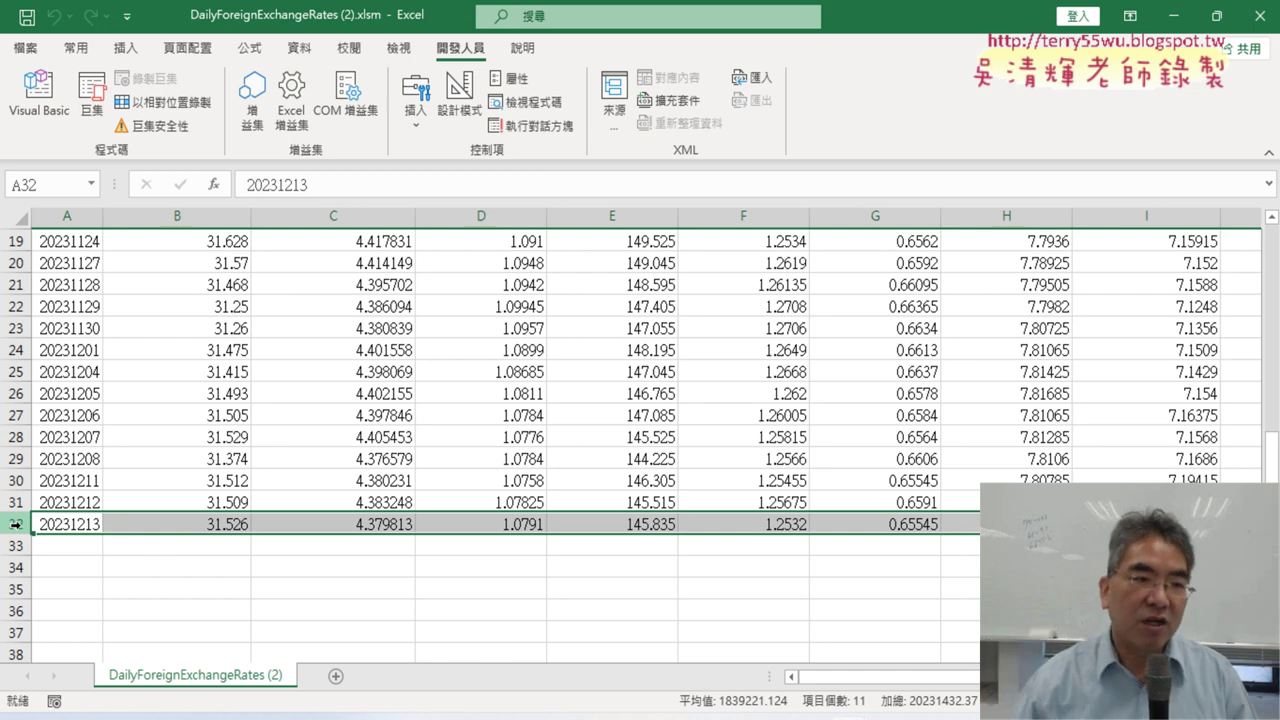
scroll(150, 400, "up", 3)
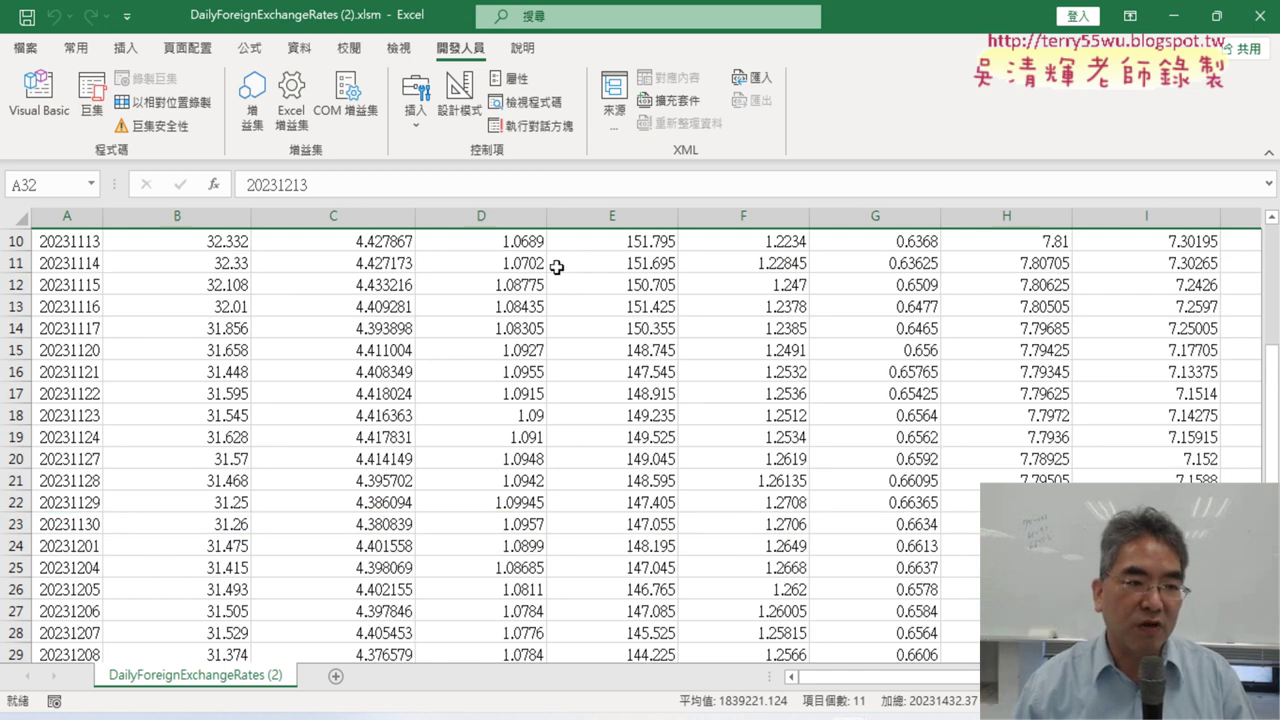
scroll(245, 265, "up", 3)
left_click(38, 95)
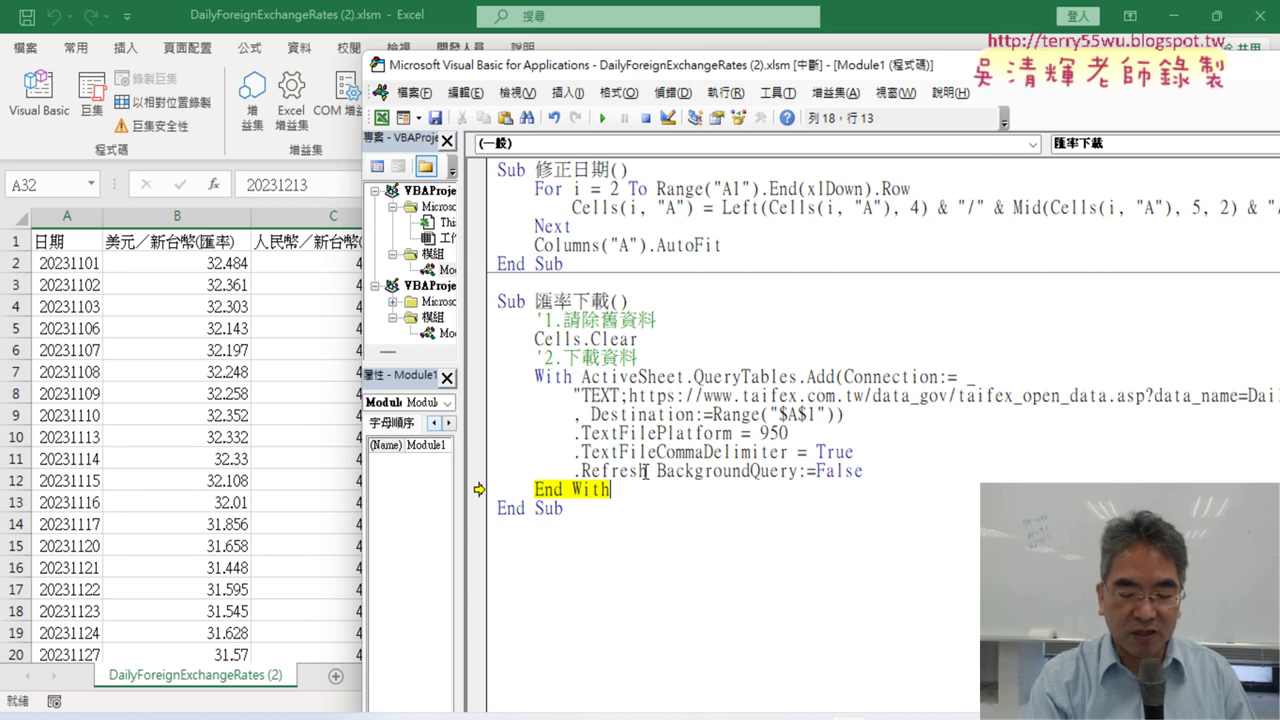
Step: Finish the download run, then run 修正日期 to reformat column A dates as yyyy/mm/dd
key("F8")
key("F8")
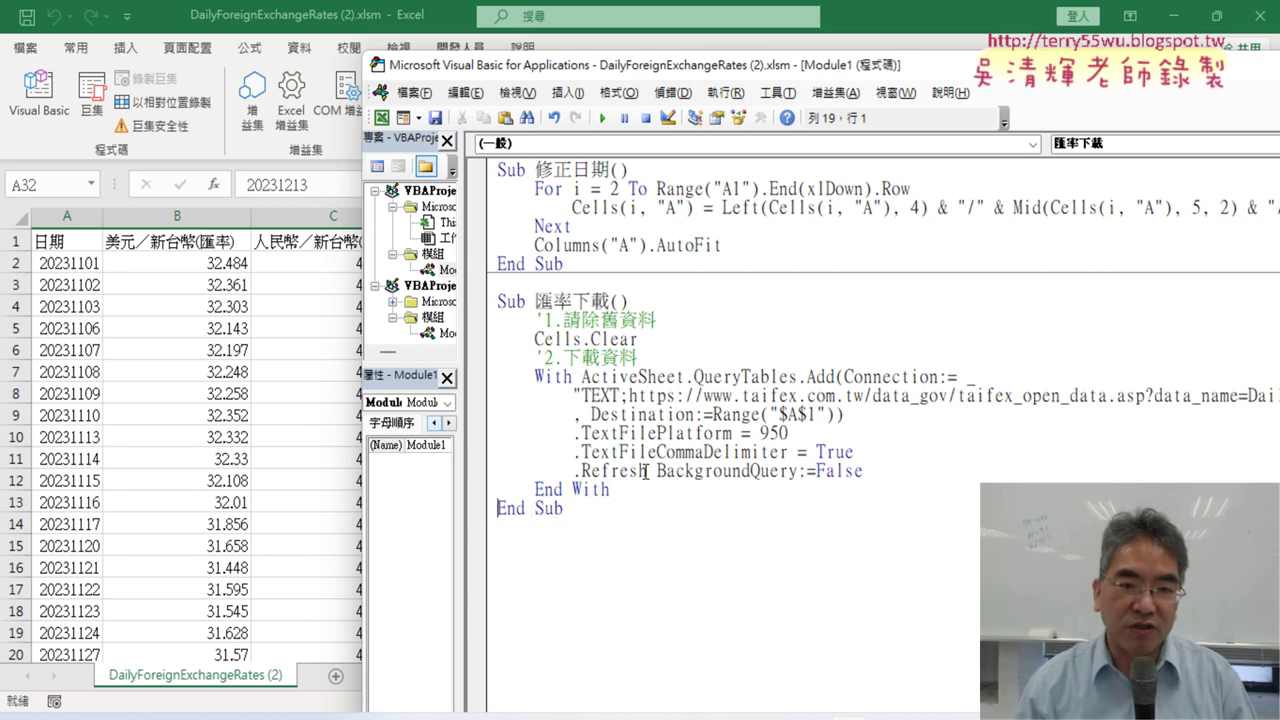
left_click(597, 214)
left_click(602, 118)
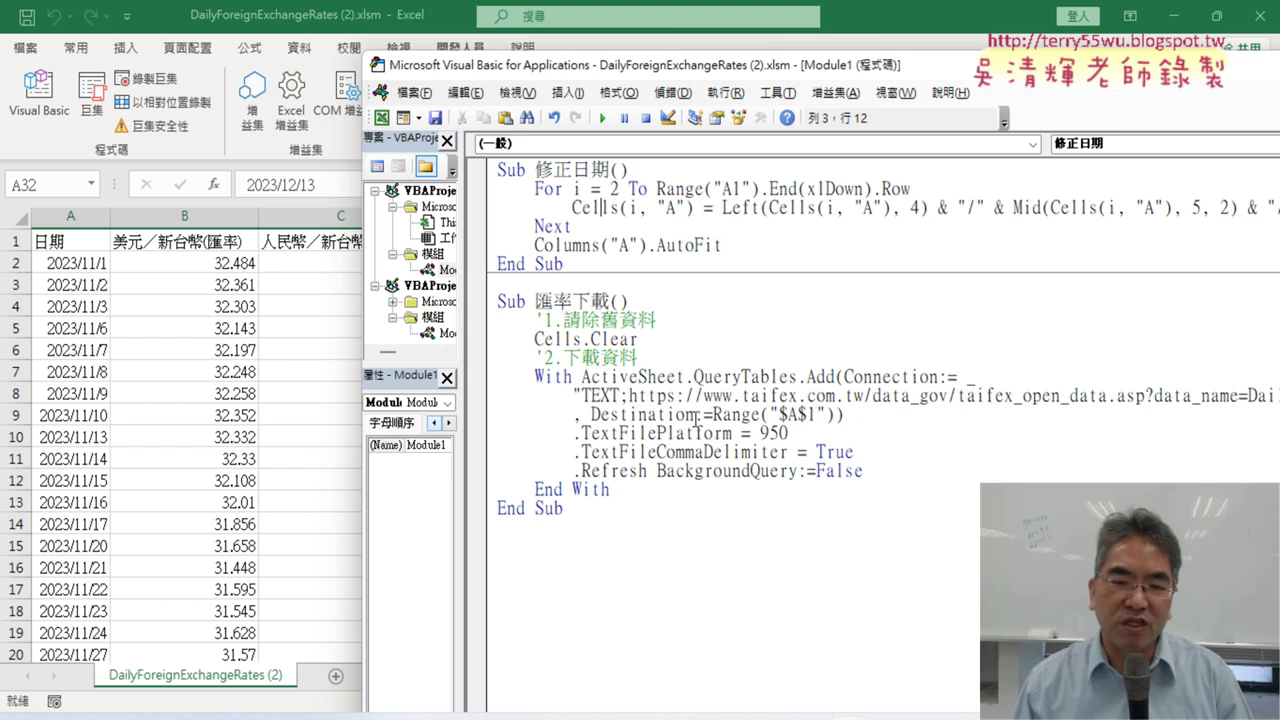
Step: Insert a blank line after End With, just before End Sub, in 匯率下載
left_click(628, 414)
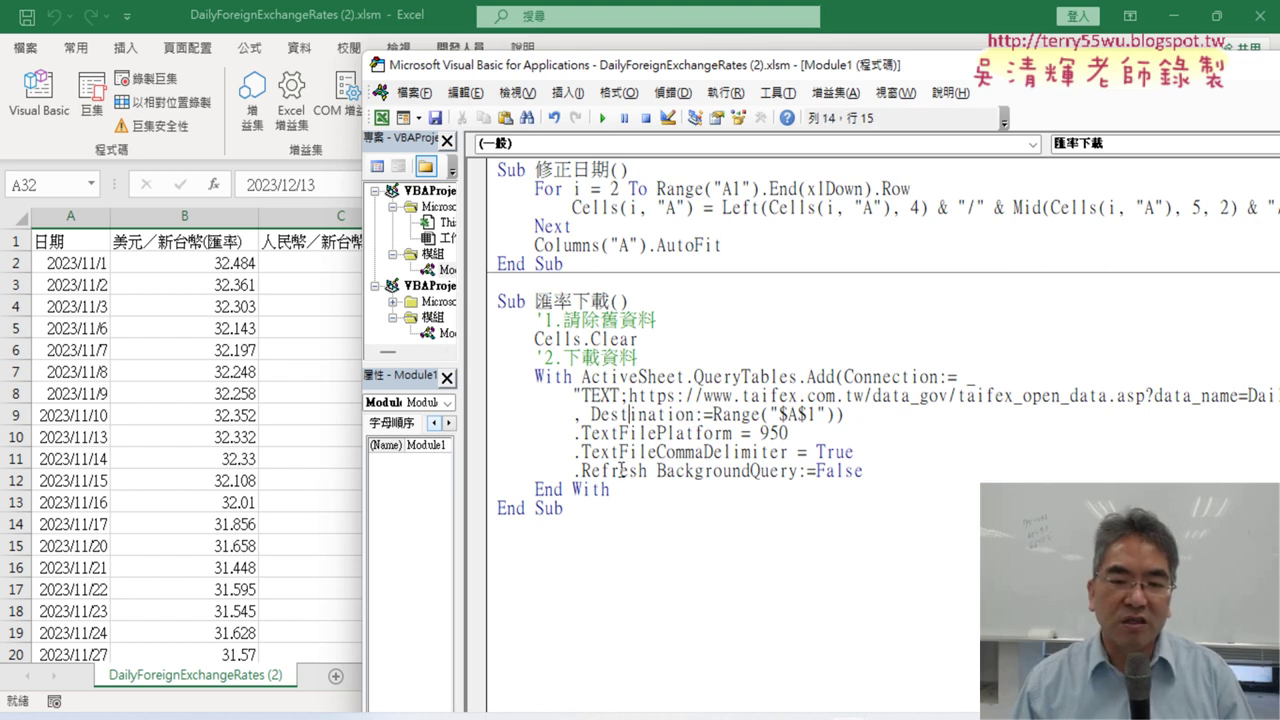
left_click_drag(612, 489, 556, 489)
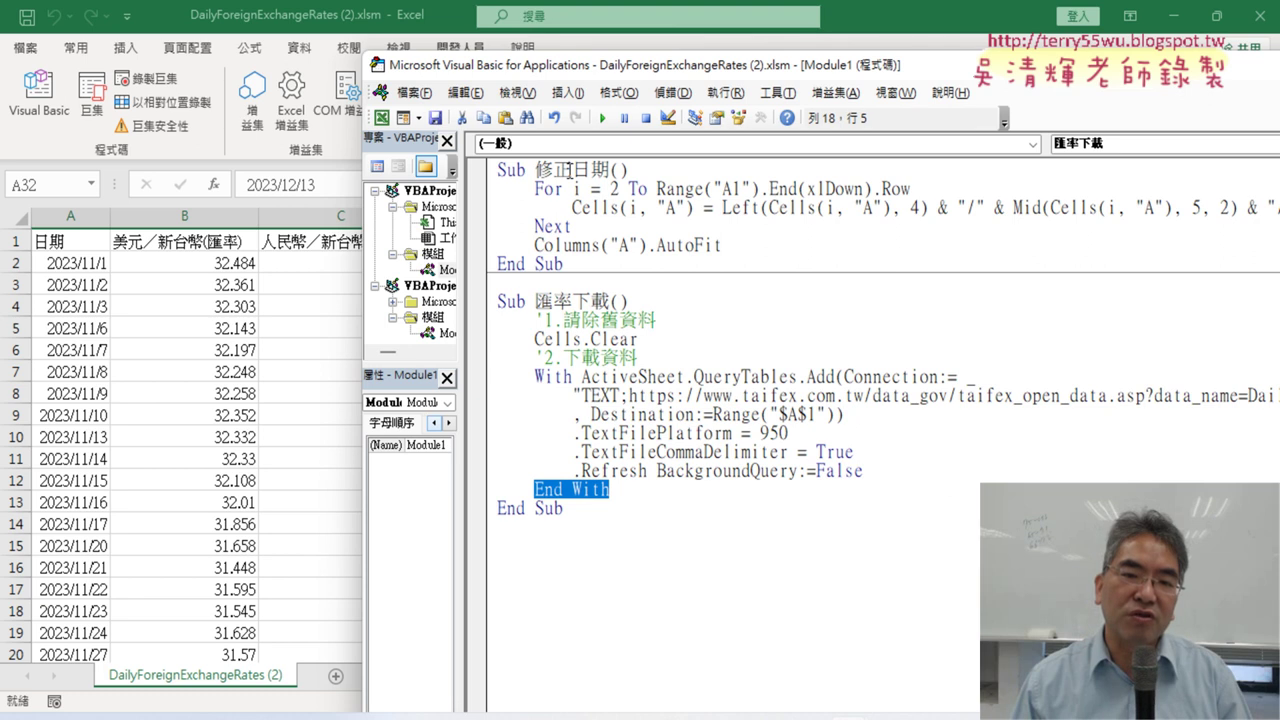
left_click(631, 489)
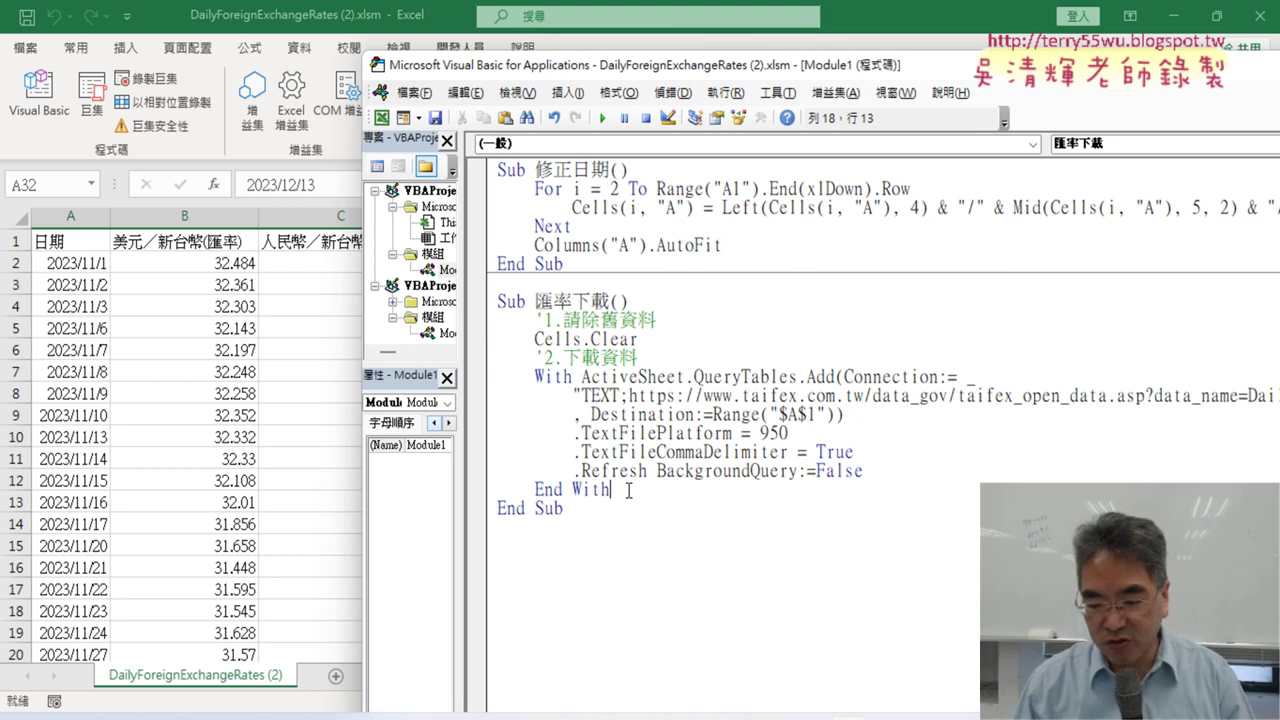
key("Return")
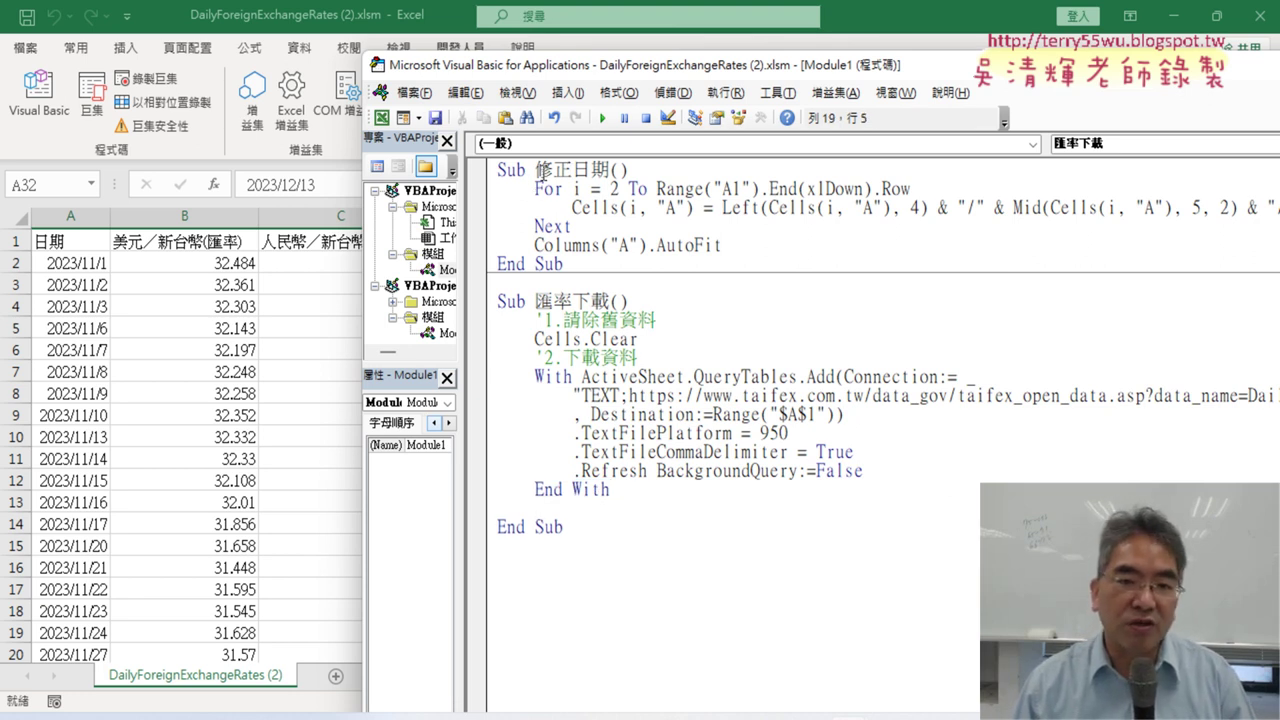
Step: Add a 'Call 修正日期' line after End With at the end of the 匯率下載 macro
left_click_drag(535, 171, 575, 171)
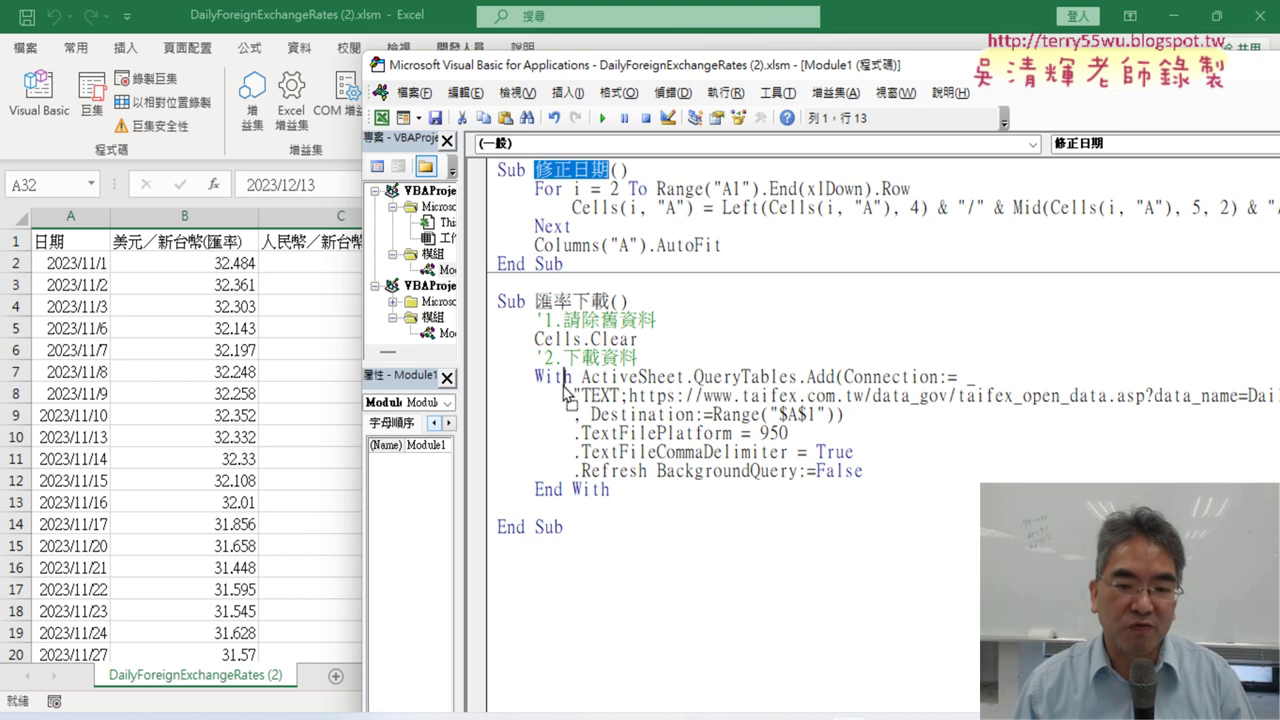
left_click_drag(553, 515, 550, 512)
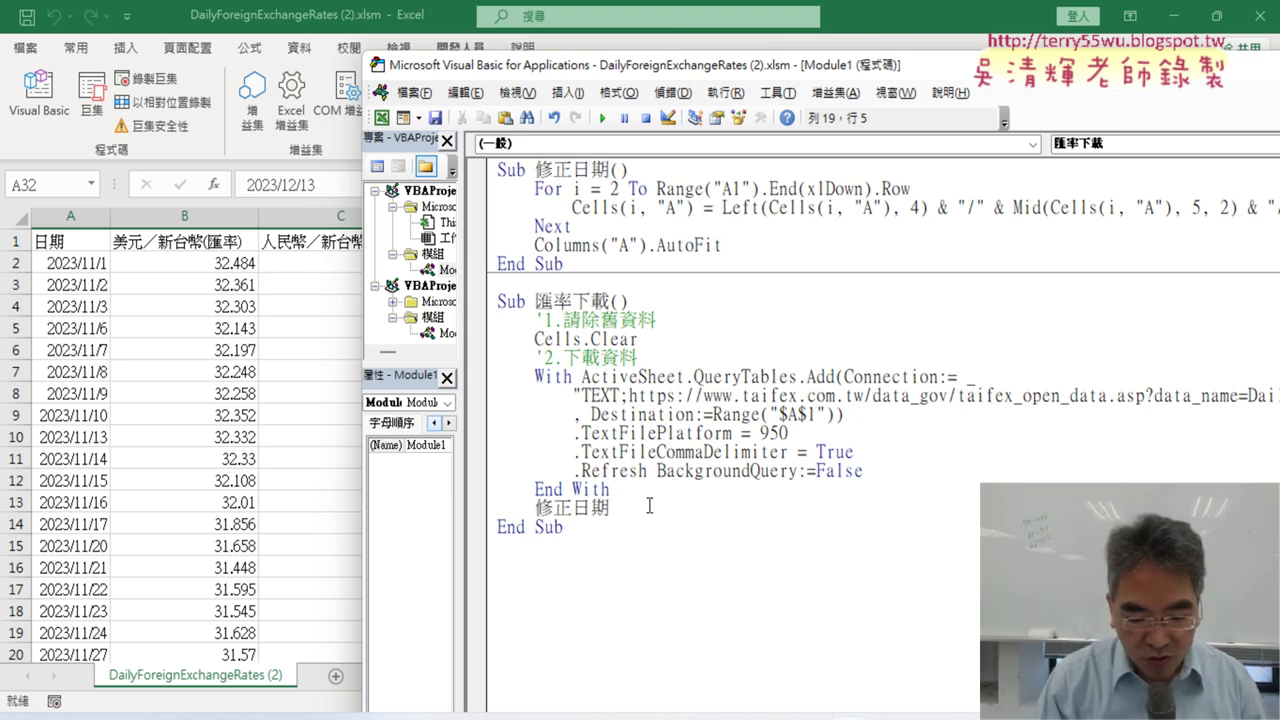
type("ㄒㄚ")
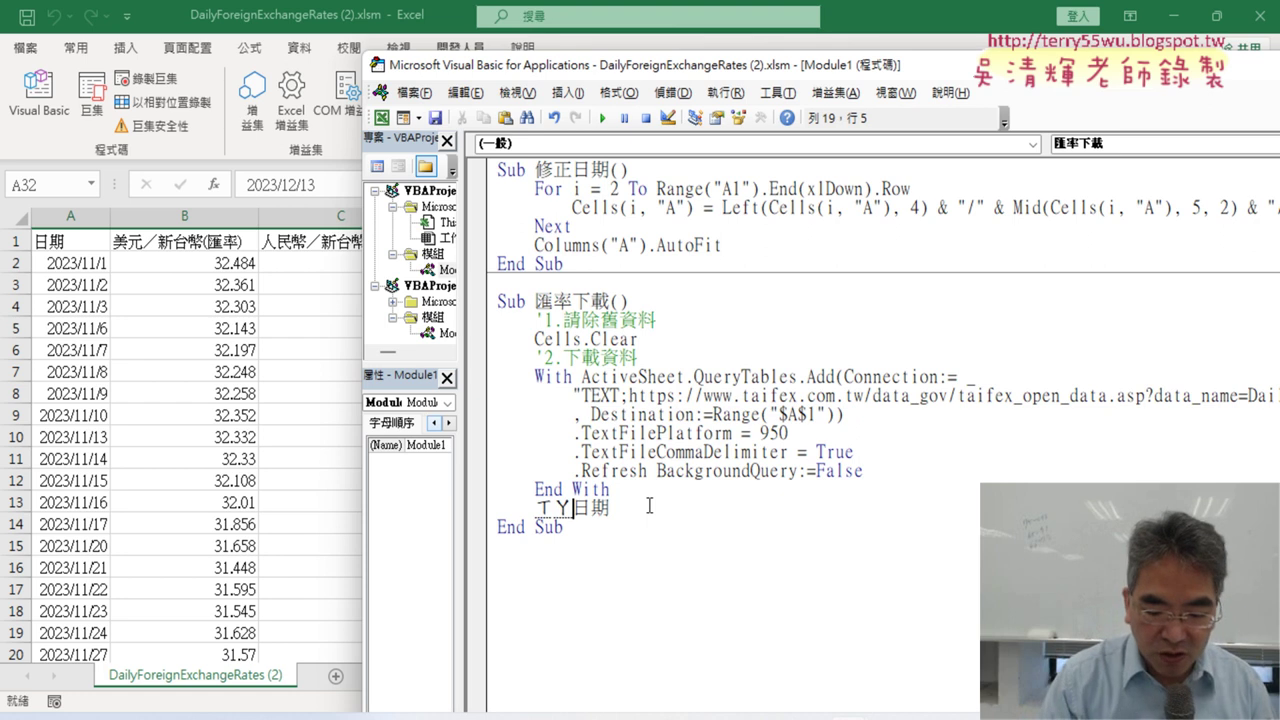
key("Escape")
type("call")
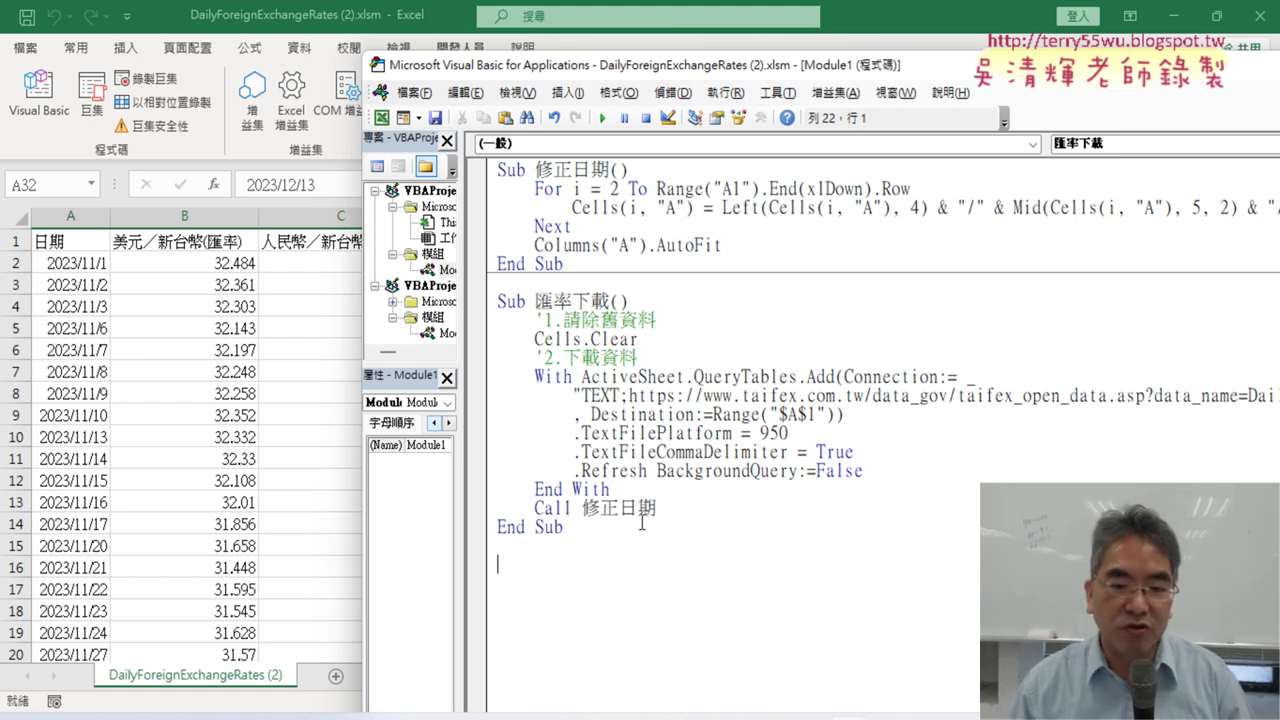
left_click_drag(657, 510, 497, 510)
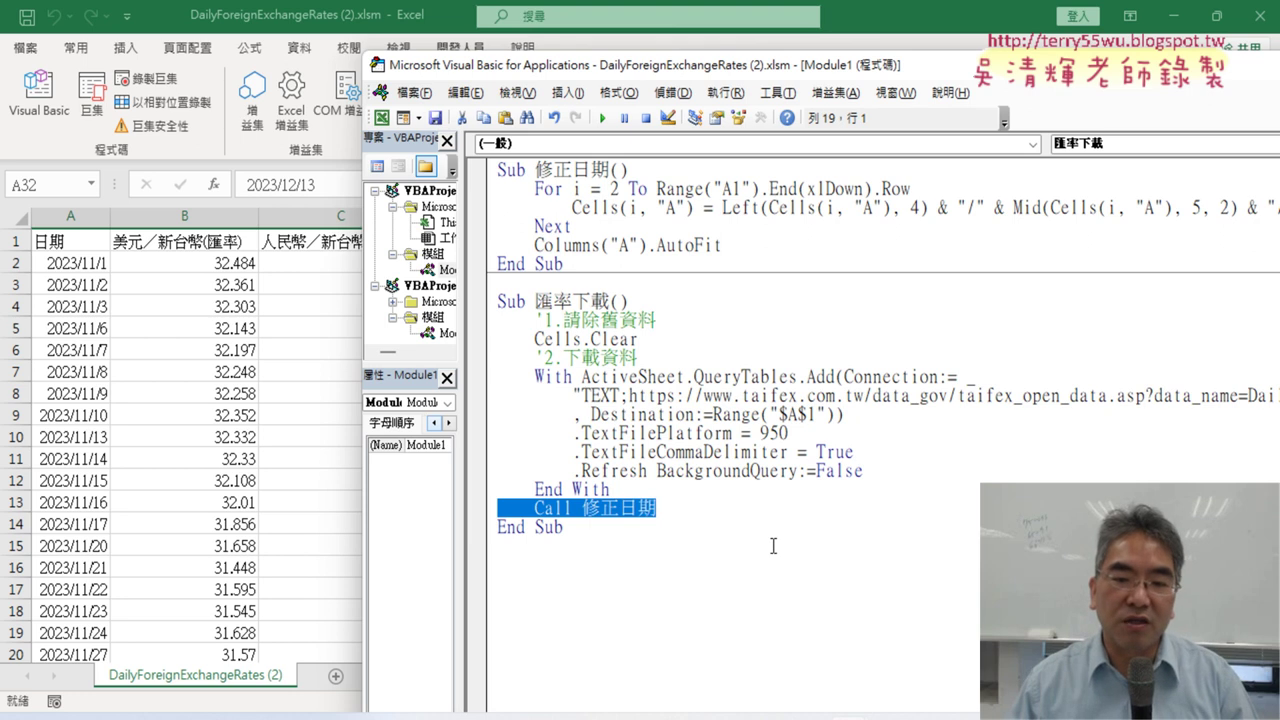
left_click(724, 398)
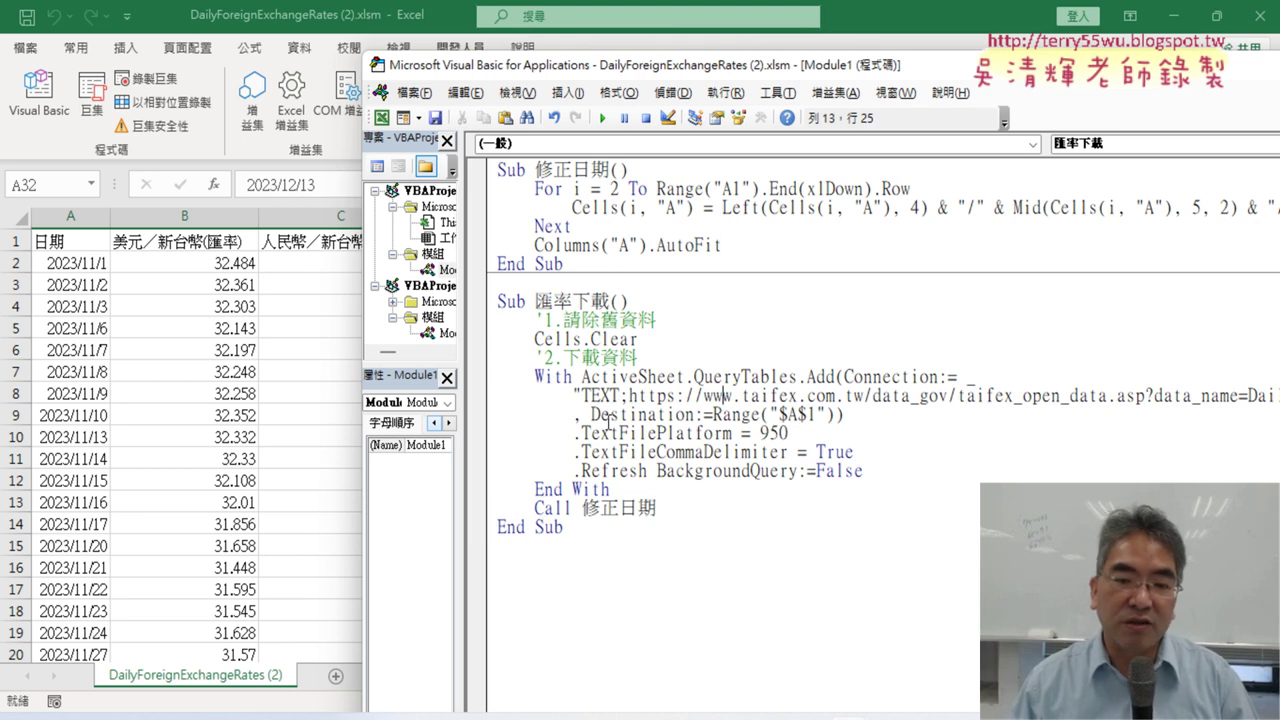
Step: Step through the updated 匯率下載 into 修正日期, then continue so rates download with 2023/11/1-style dates
key("F8")
key("F8")
key("F8")
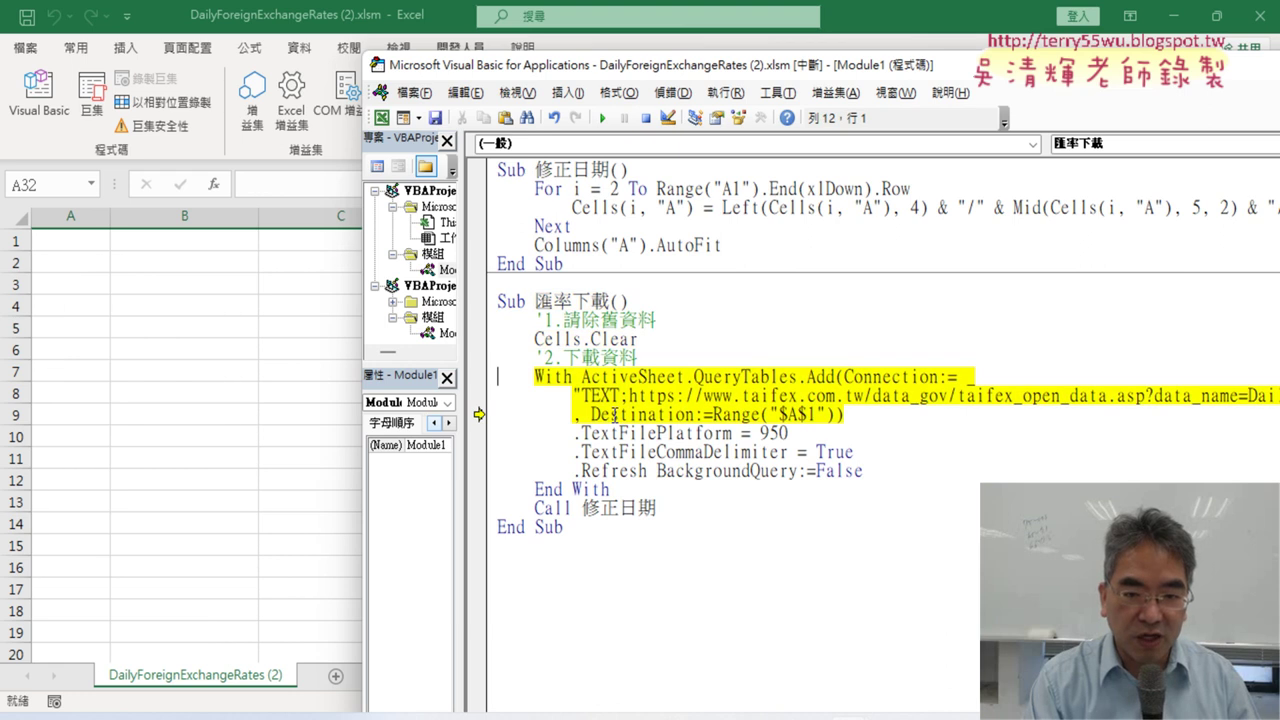
key("F8")
key("F8")
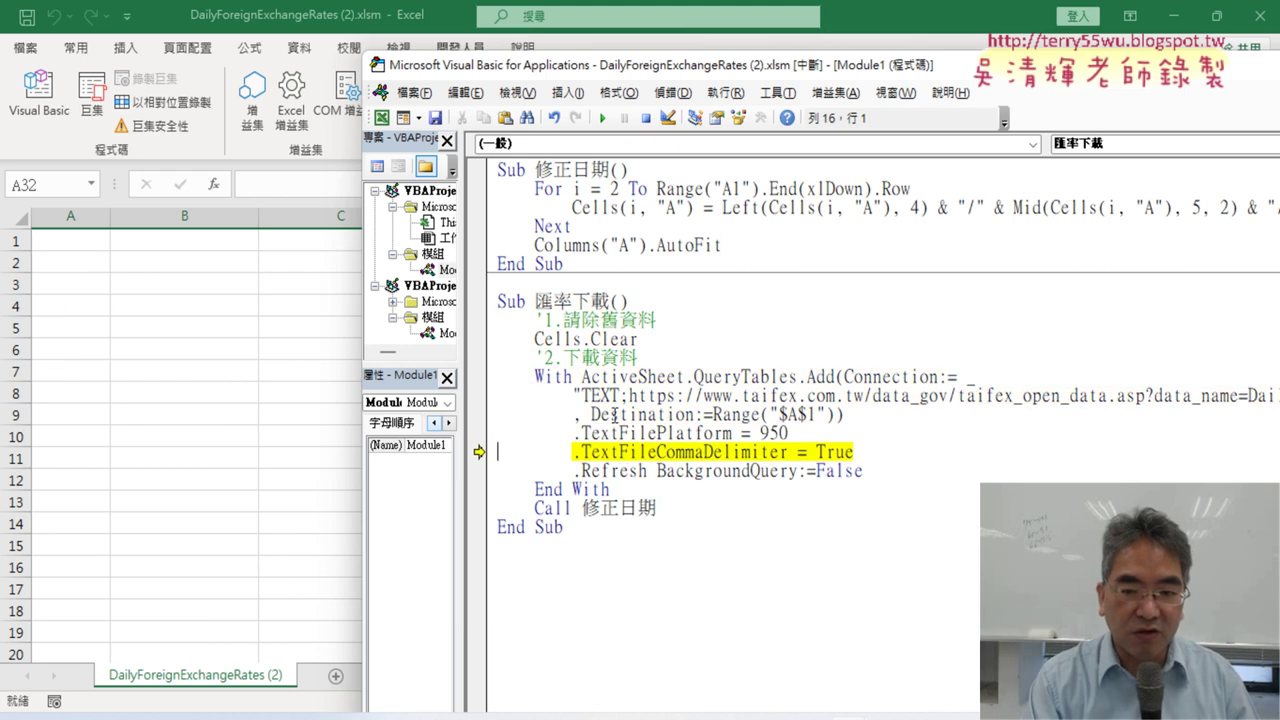
key("F8")
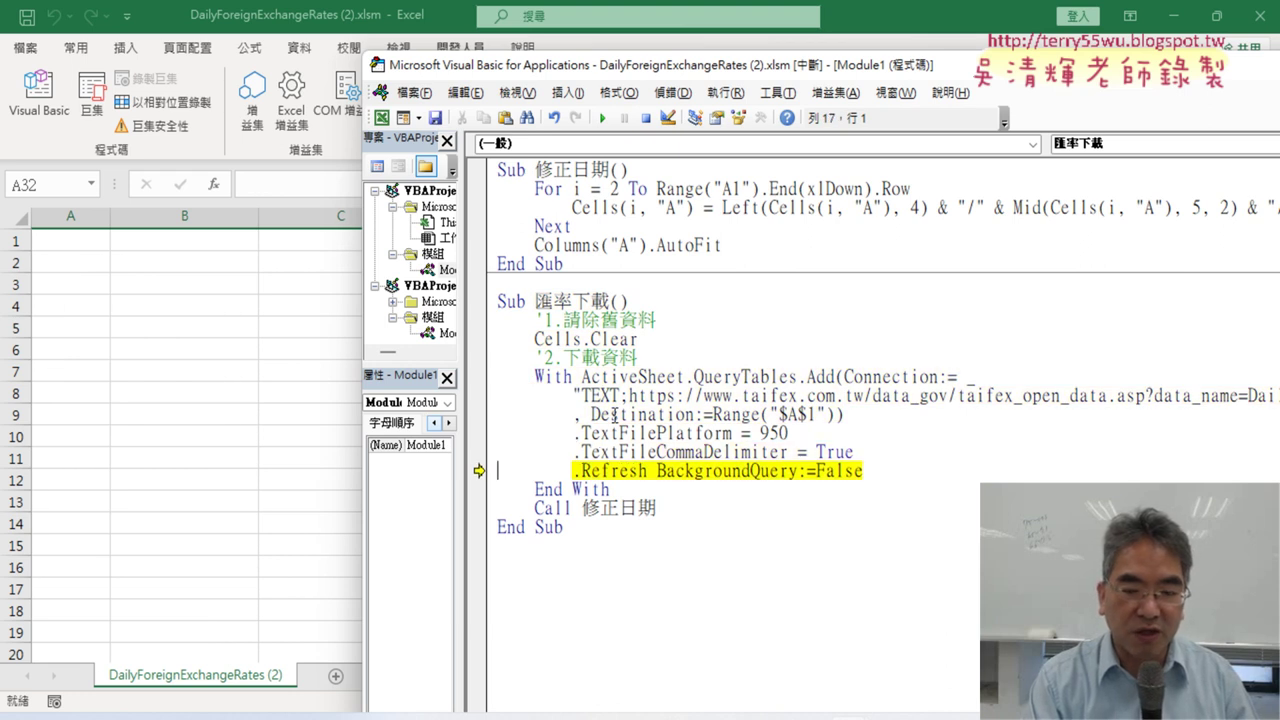
key("F8")
key("F8")
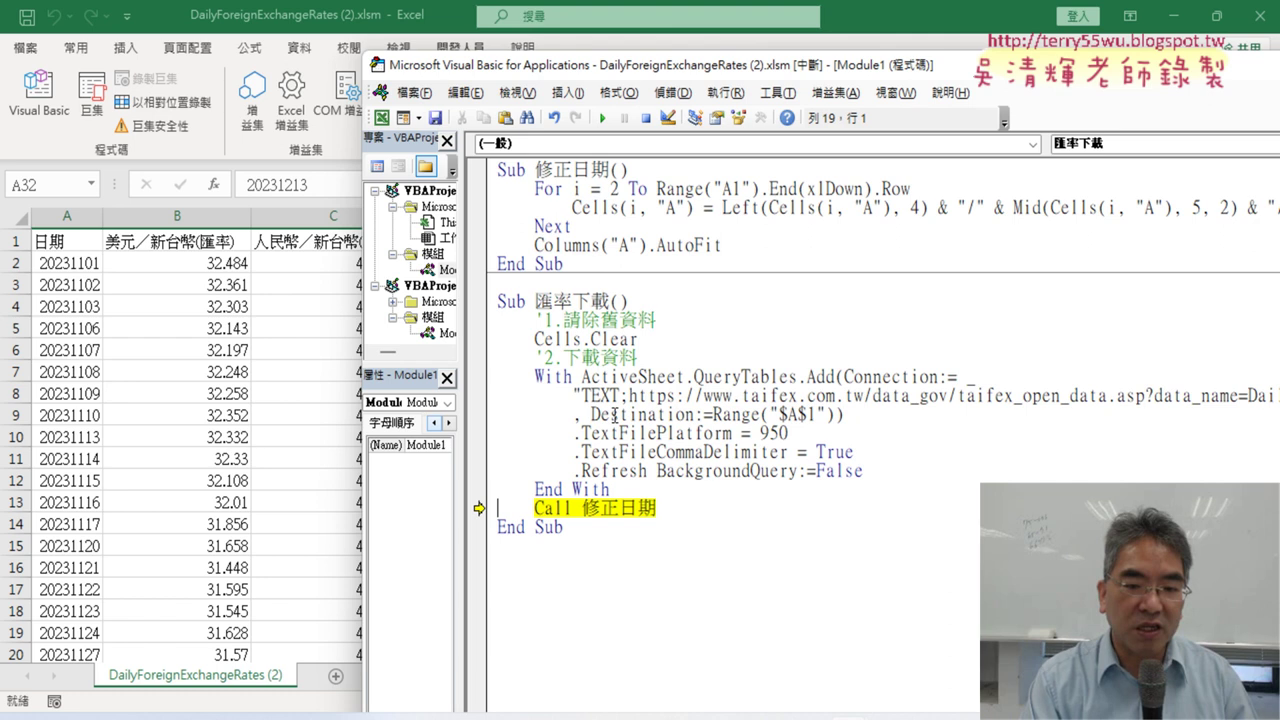
key("F8")
key("F8")
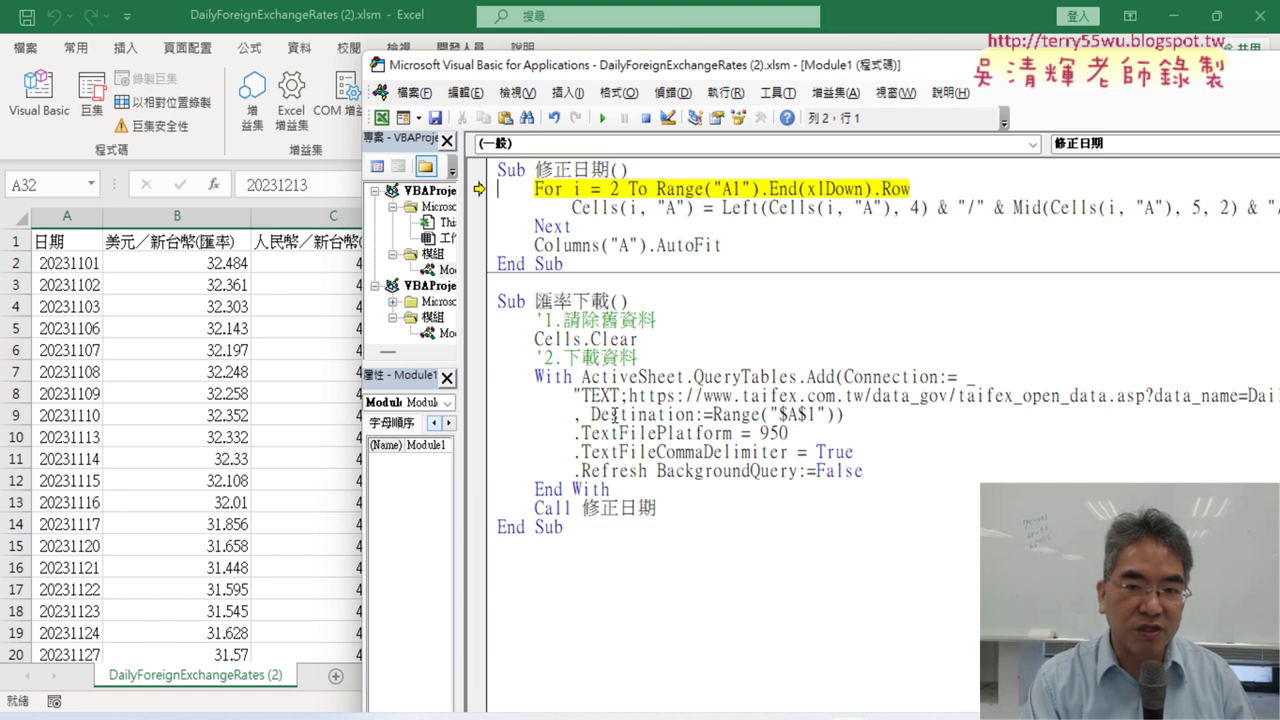
key("F8")
key("F8")
key("F8")
key("F8")
key("F8")
key("F8")
key("F8")
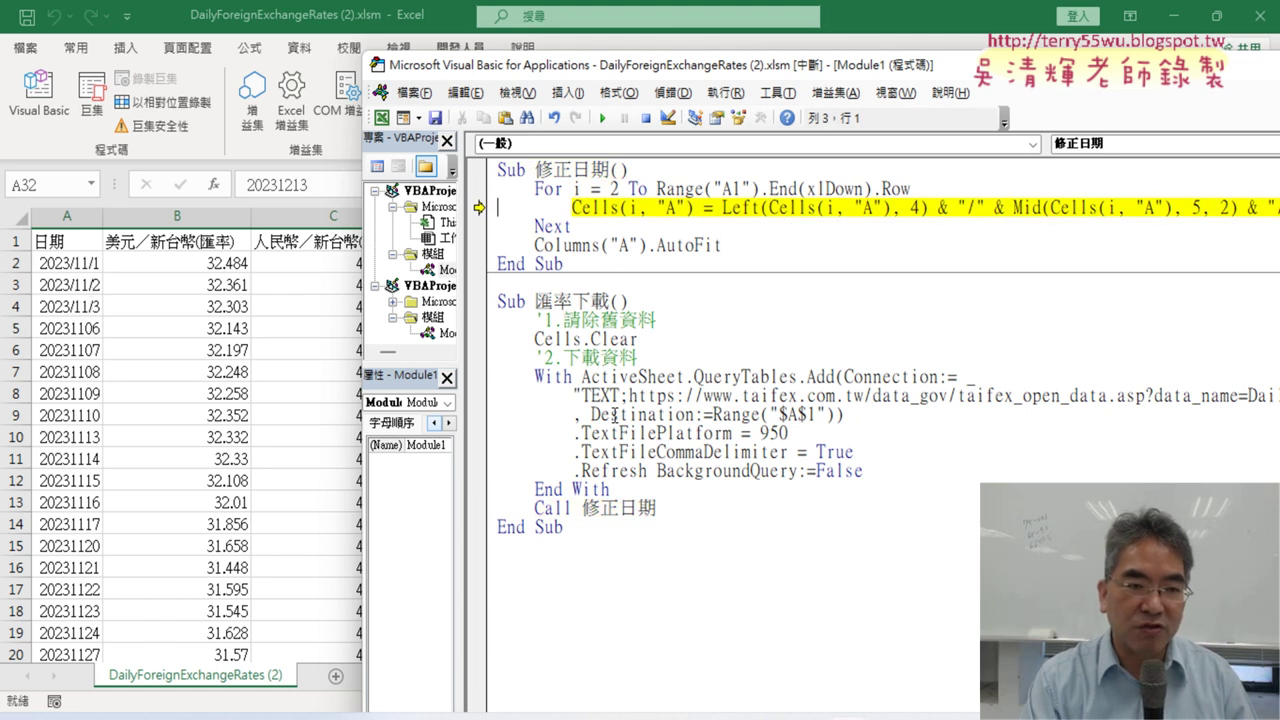
left_click(604, 119)
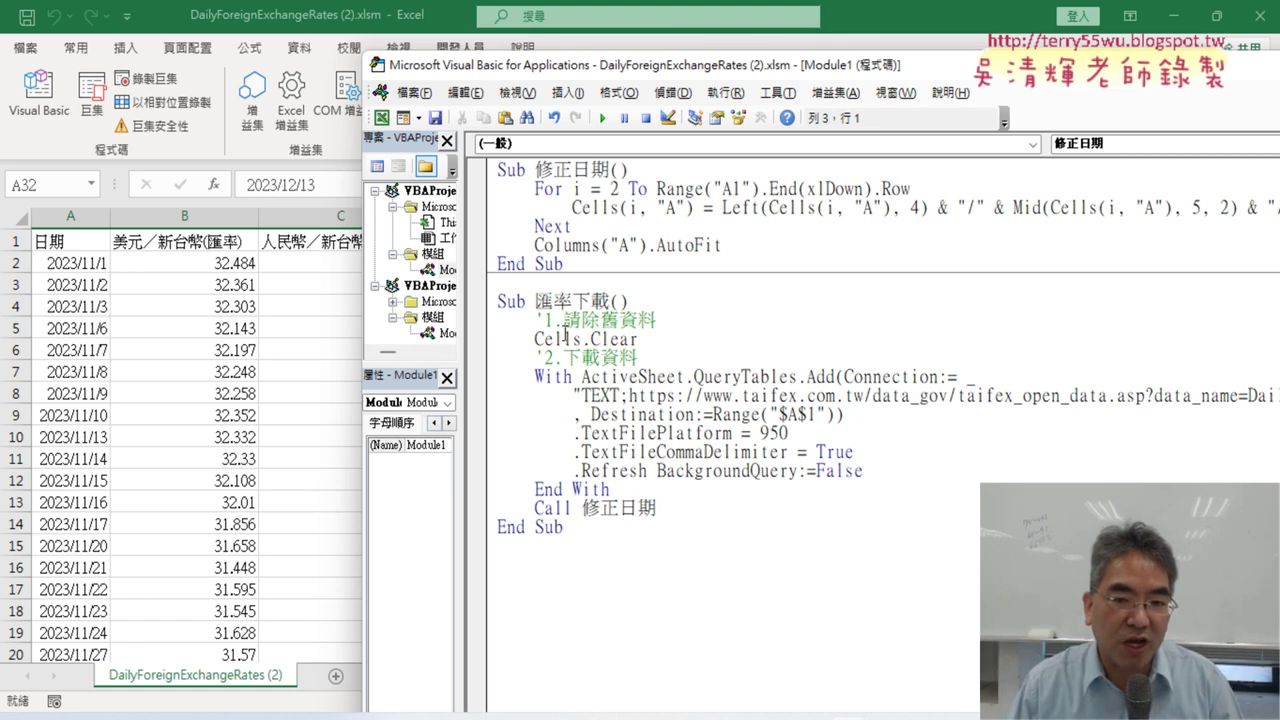
left_click_drag(537, 300, 610, 298)
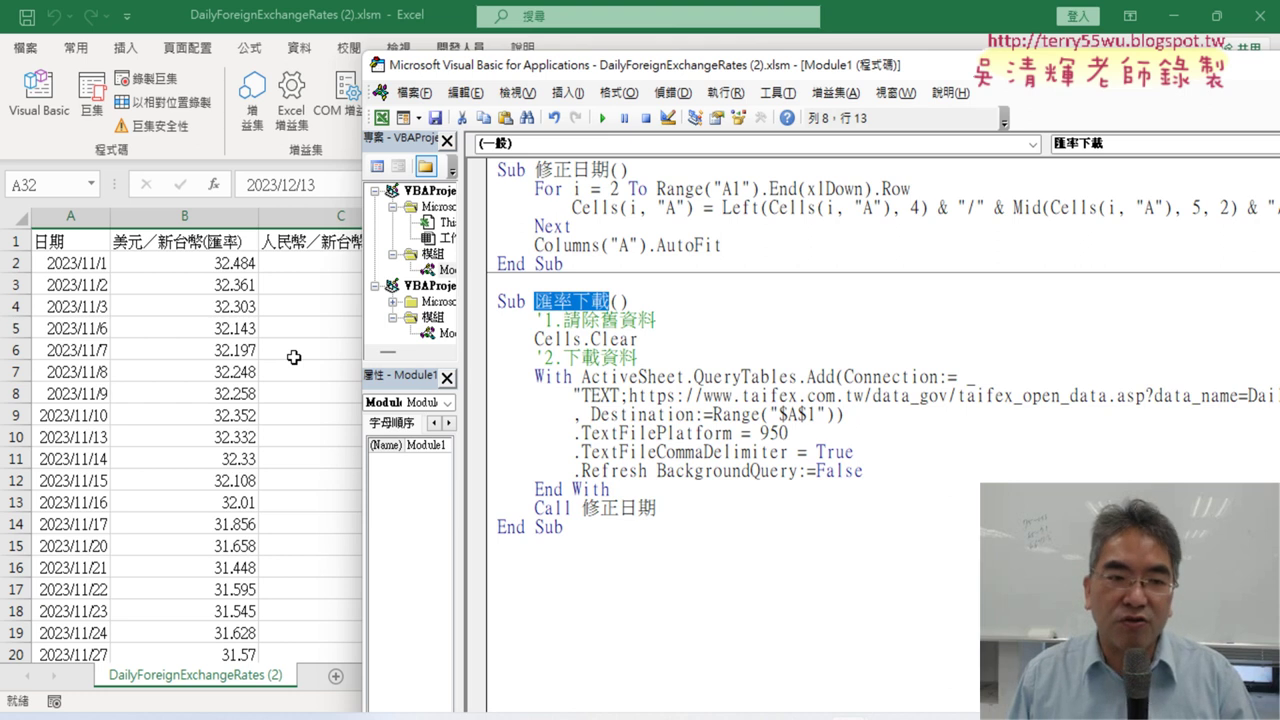
Step: Draw a Form Control push button over cells W1 to Y2 on the worksheet
left_click(294, 357)
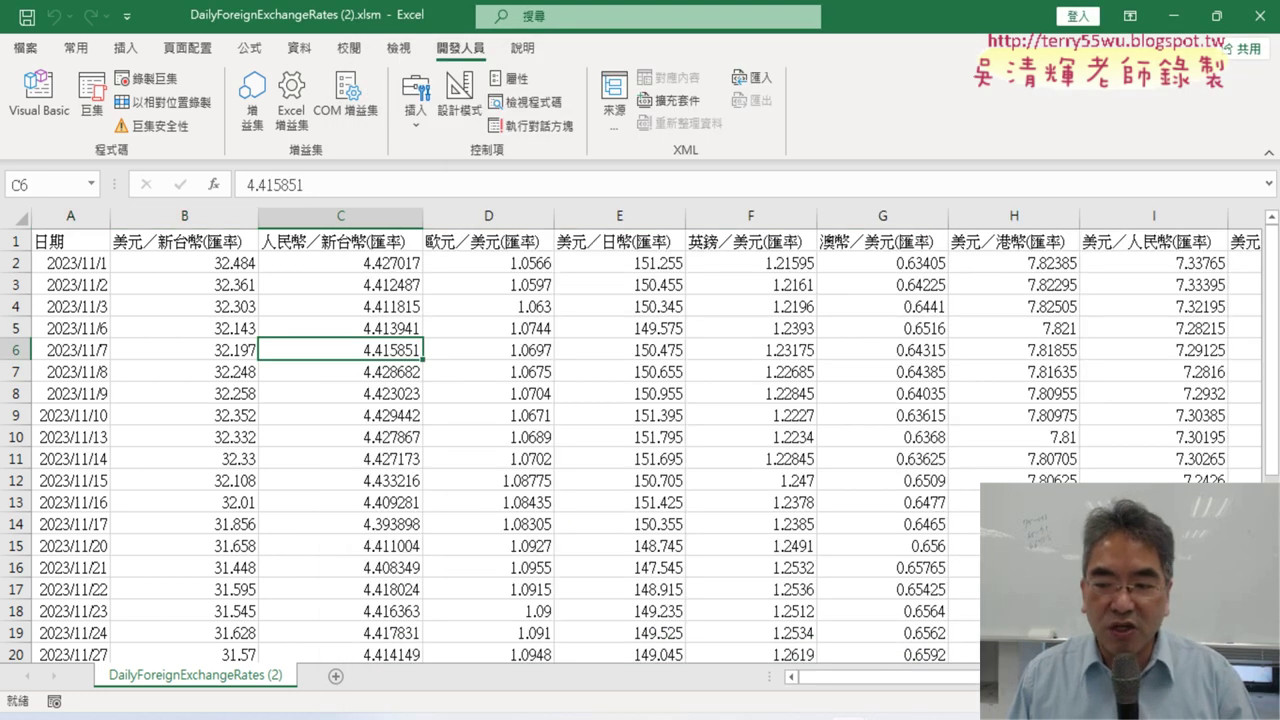
scroll(640, 440, "right", 2)
scroll(640, 440, "right", 3)
scroll(640, 440, "right", 2)
scroll(640, 440, "right", 1)
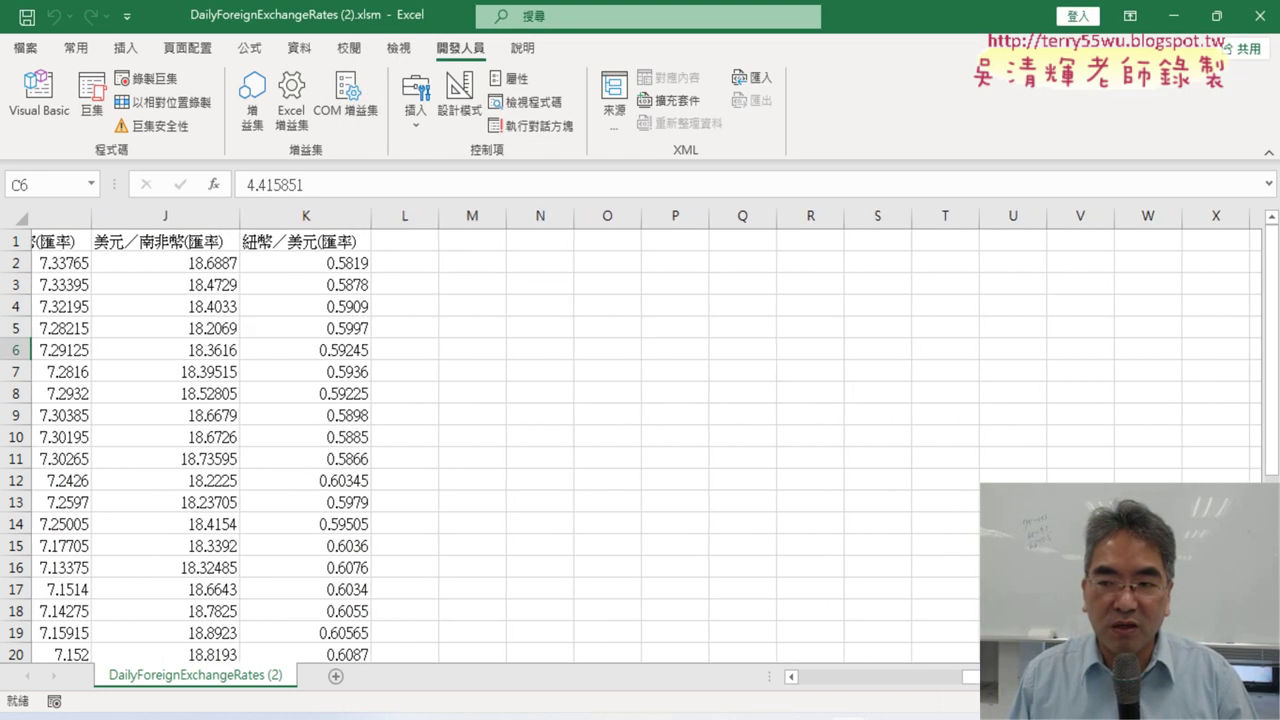
scroll(640, 440, "right", 2)
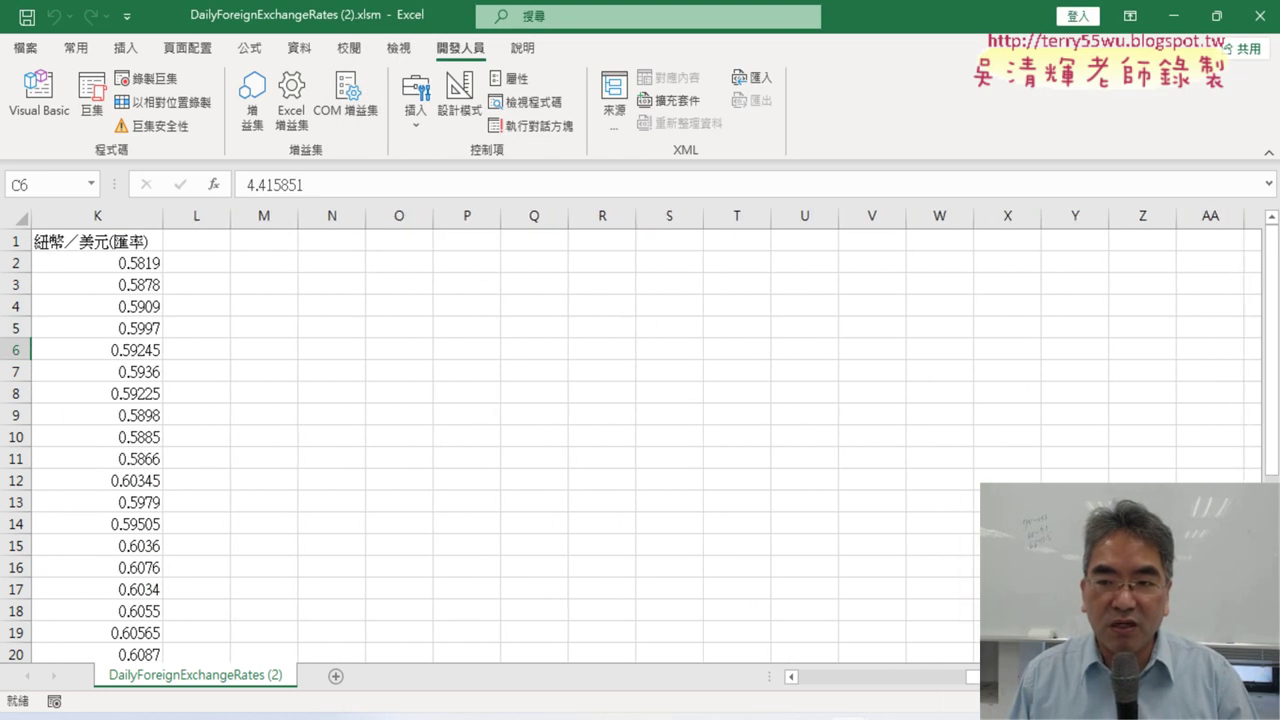
left_click(416, 112)
left_click(410, 175)
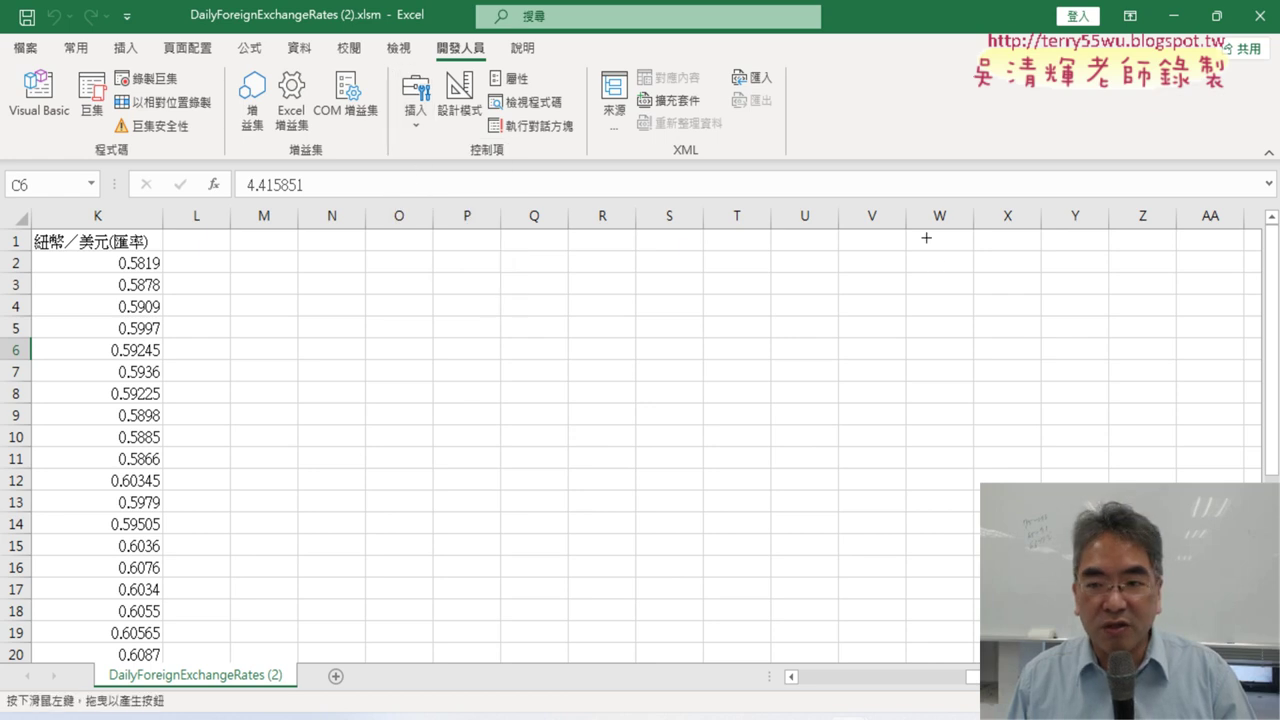
left_click_drag(926, 238, 1074, 276)
Step: Assign the 匯率下載 macro to the button and caption it 匯率下載
left_click(345, 367)
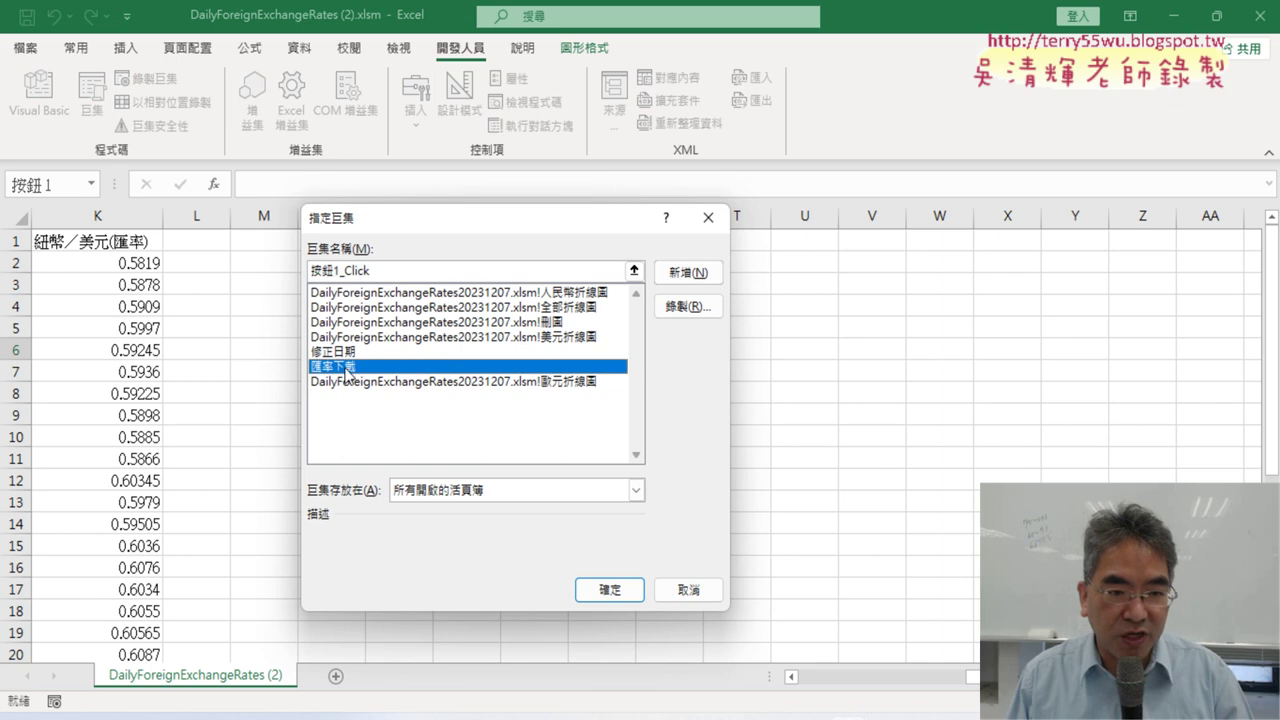
left_click_drag(360, 270, 285, 262)
right_click(328, 268)
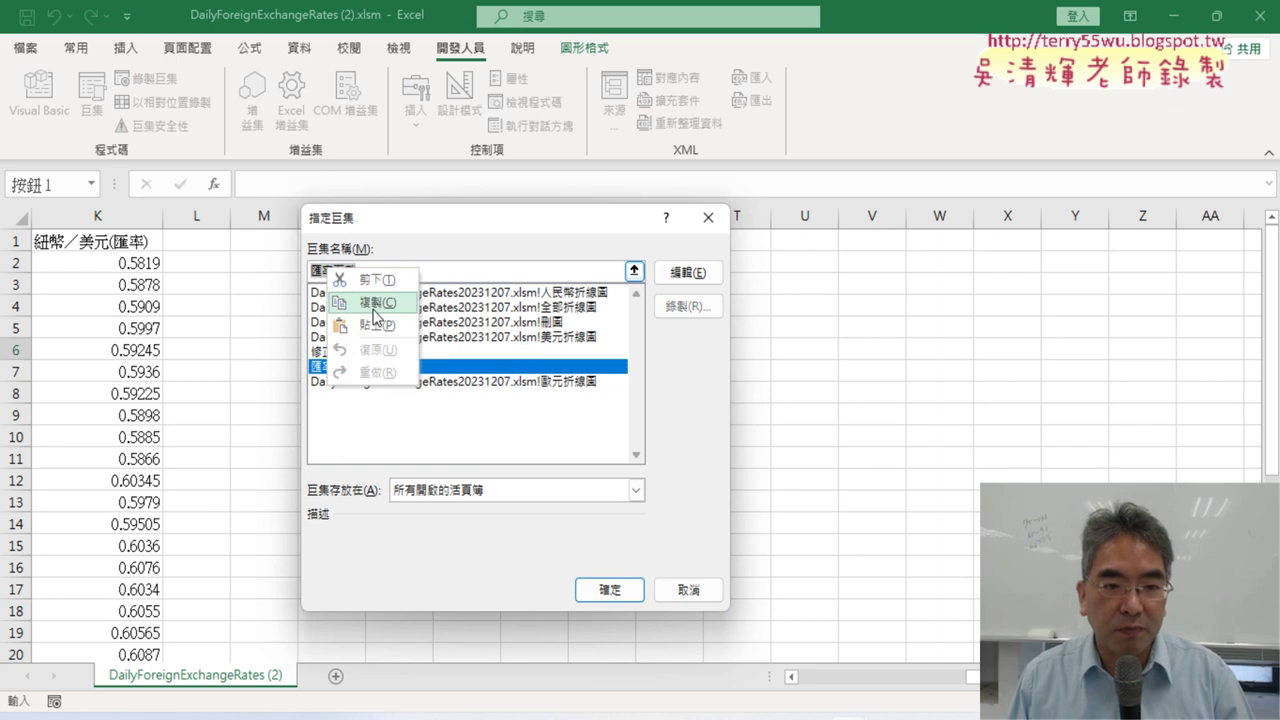
left_click(373, 310)
left_click(610, 589)
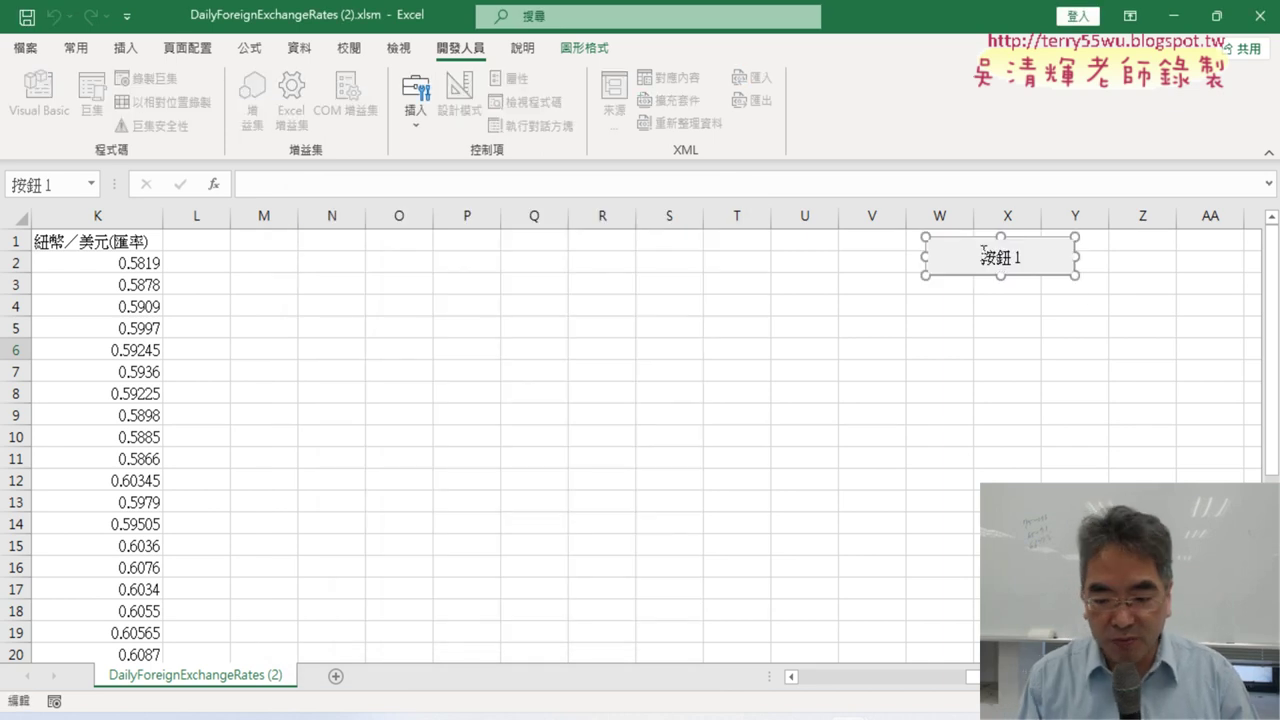
key("ctrl+a")
key("Delete")
key("ctrl+v")
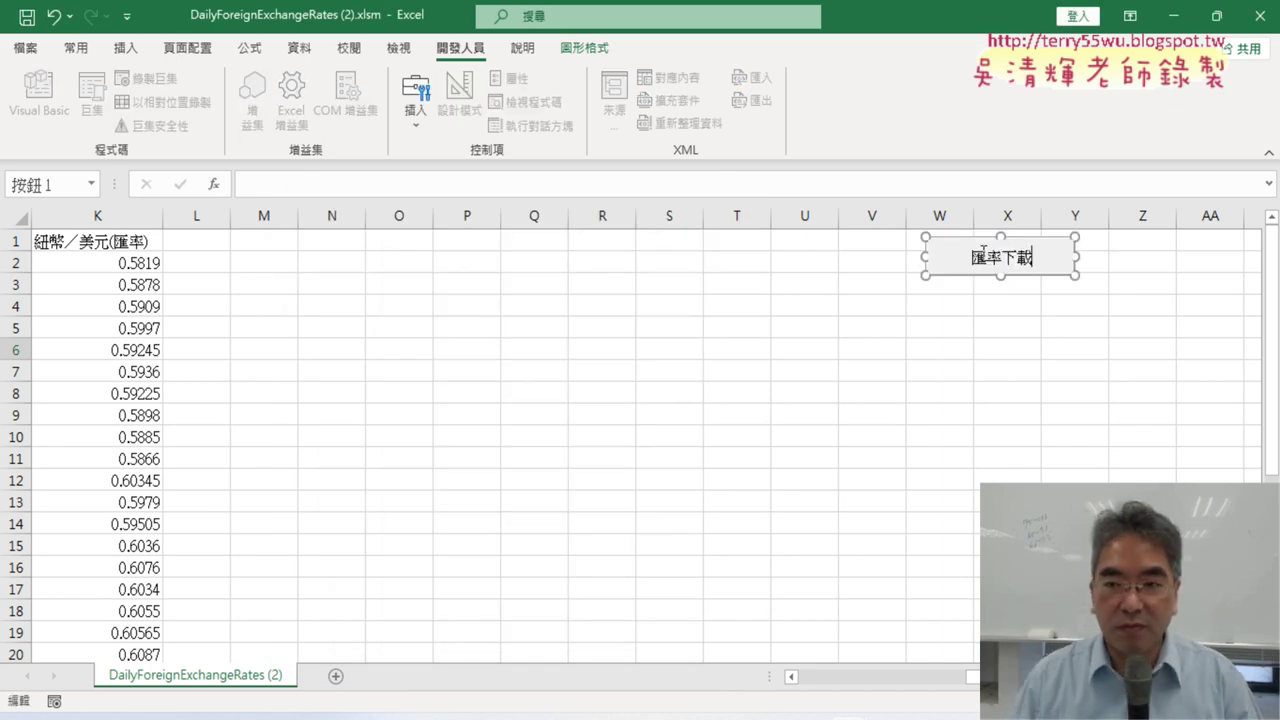
left_click(1098, 368)
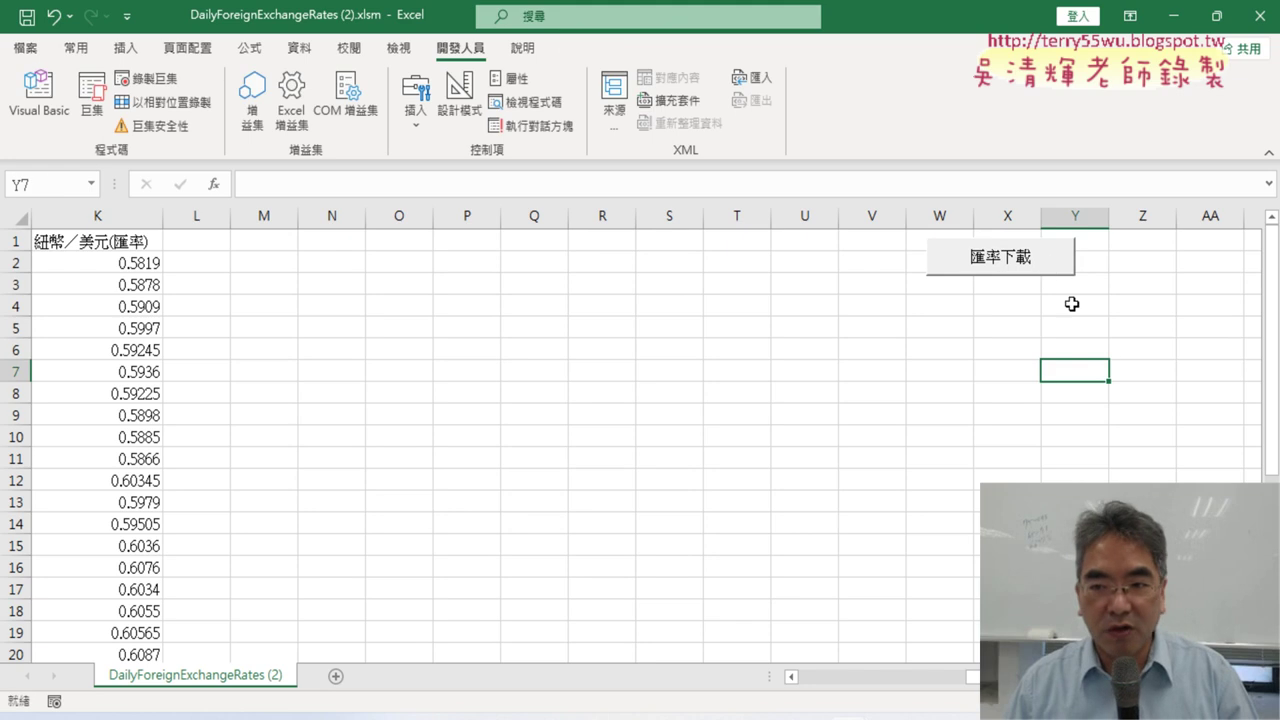
Step: Refresh the exchange rates with the 匯率下載 button and scroll through the downloaded table
left_click(1027, 262)
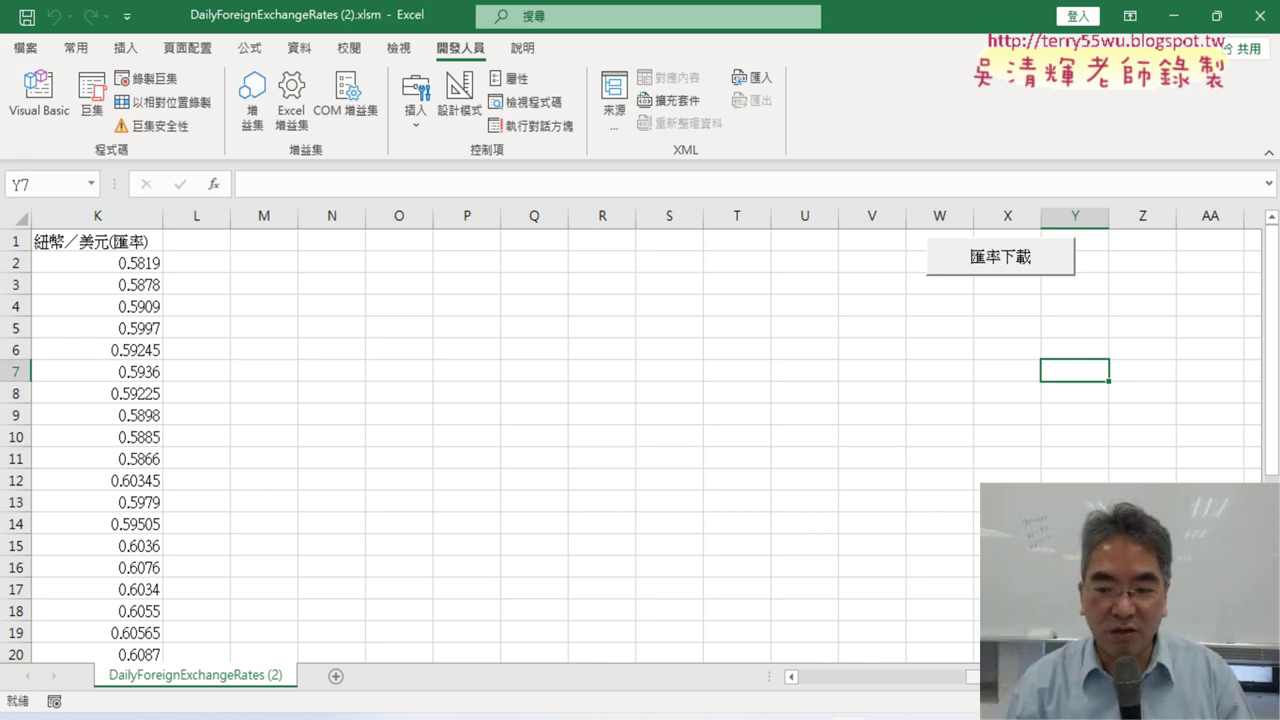
left_click_drag(990, 678, 828, 690)
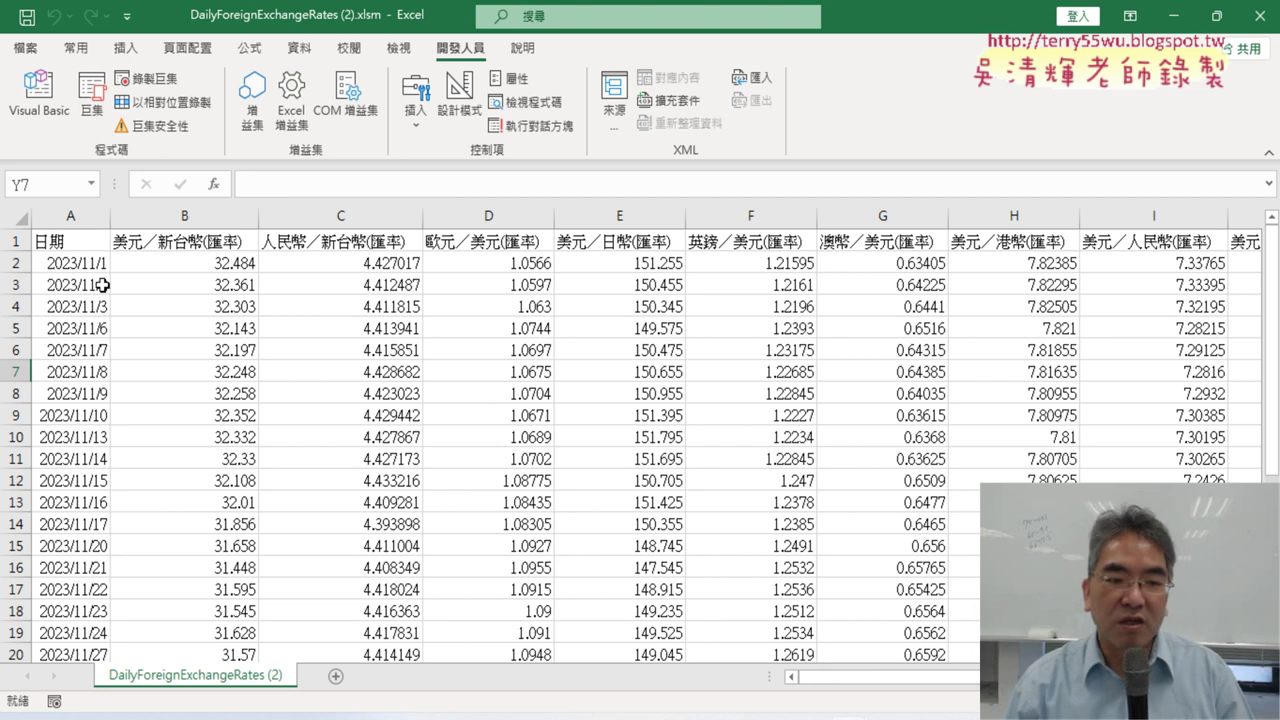
scroll(640, 440, "right", 5)
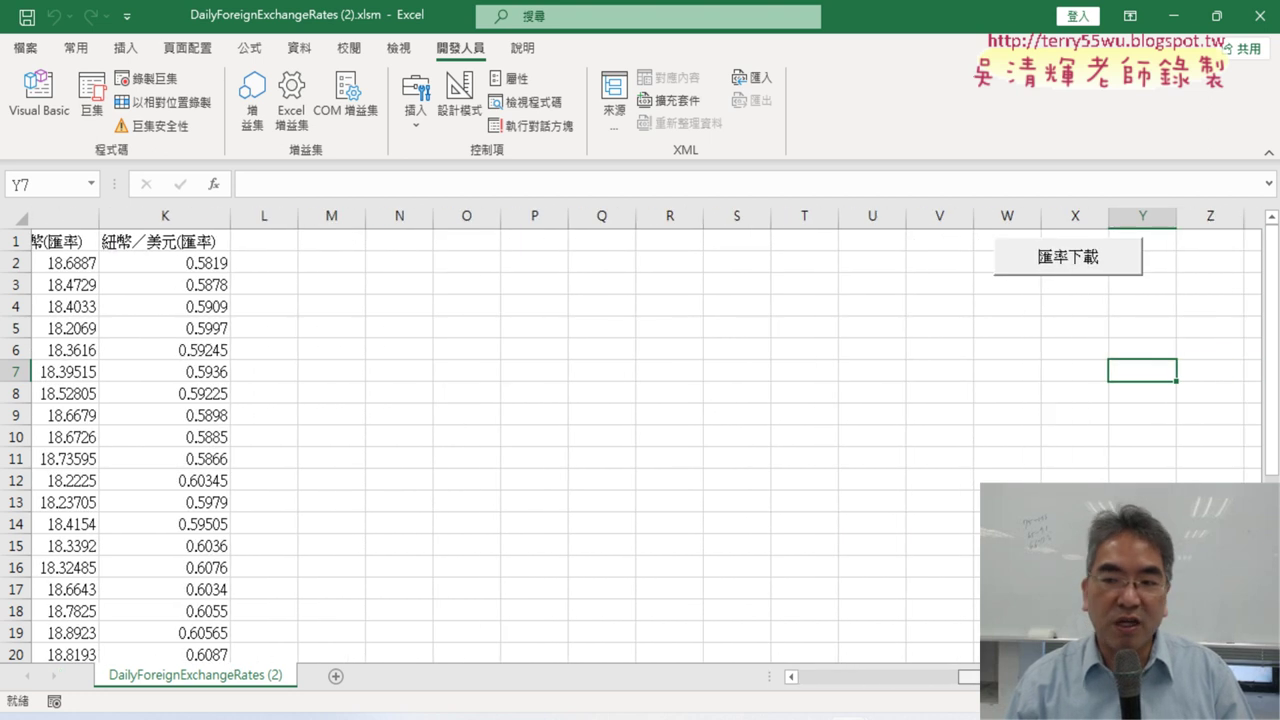
scroll(640, 440, "left", 1)
scroll(640, 440, "left", 2)
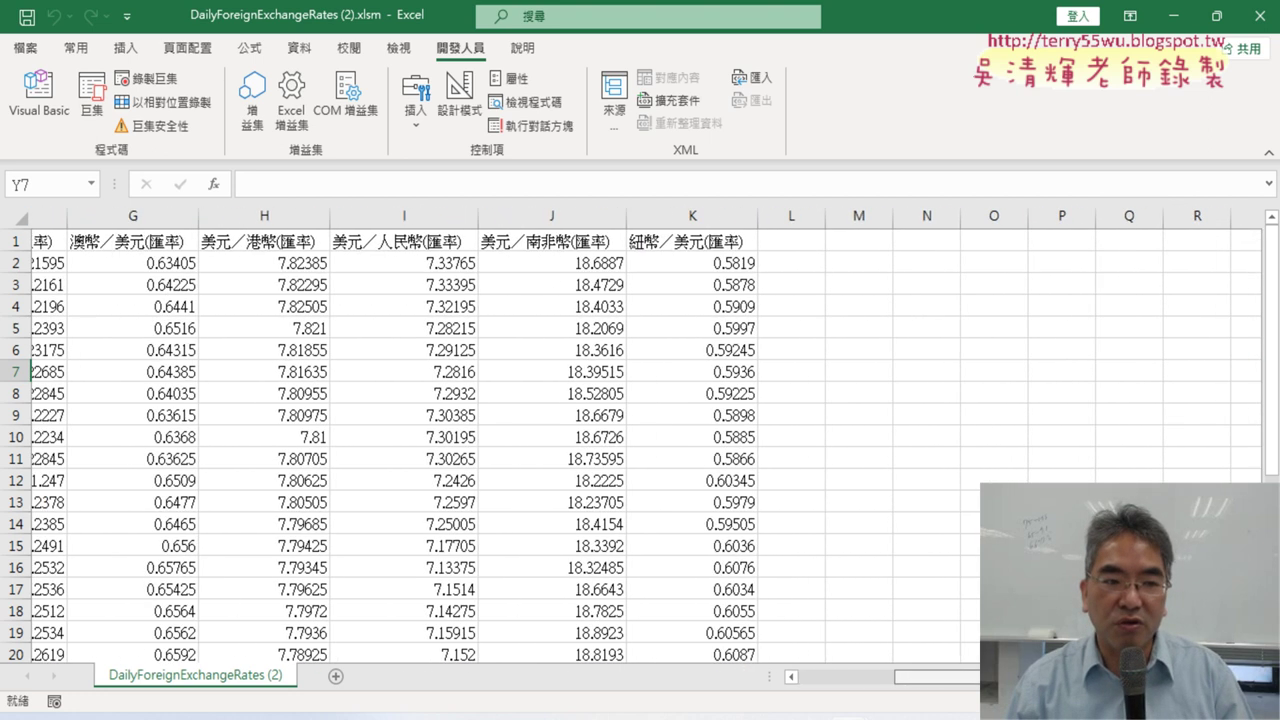
scroll(640, 440, "left", 2)
scroll(640, 440, "left", 3)
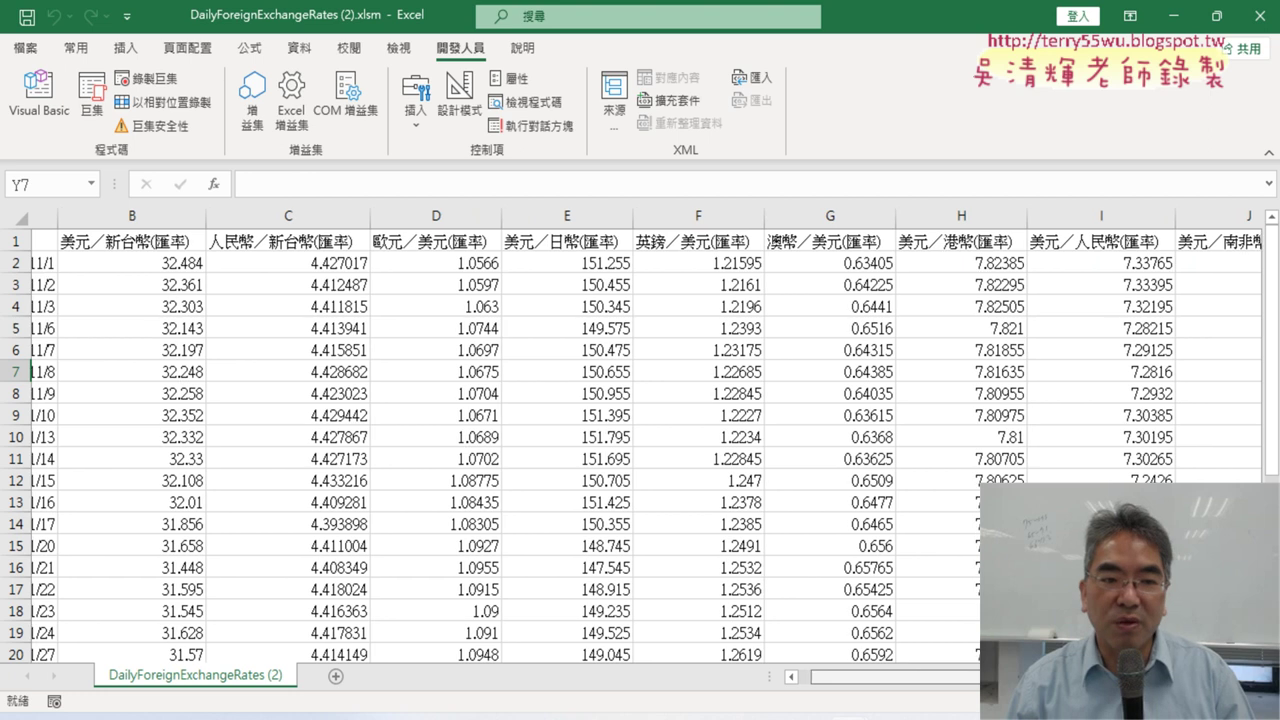
scroll(640, 440, "right", 1)
scroll(640, 440, "right", 2)
scroll(190, 242, "right", 2)
Step: Reopen the VBA editor and widen the code window to show full 匯率下載 lines
scroll(190, 242, "left", 3)
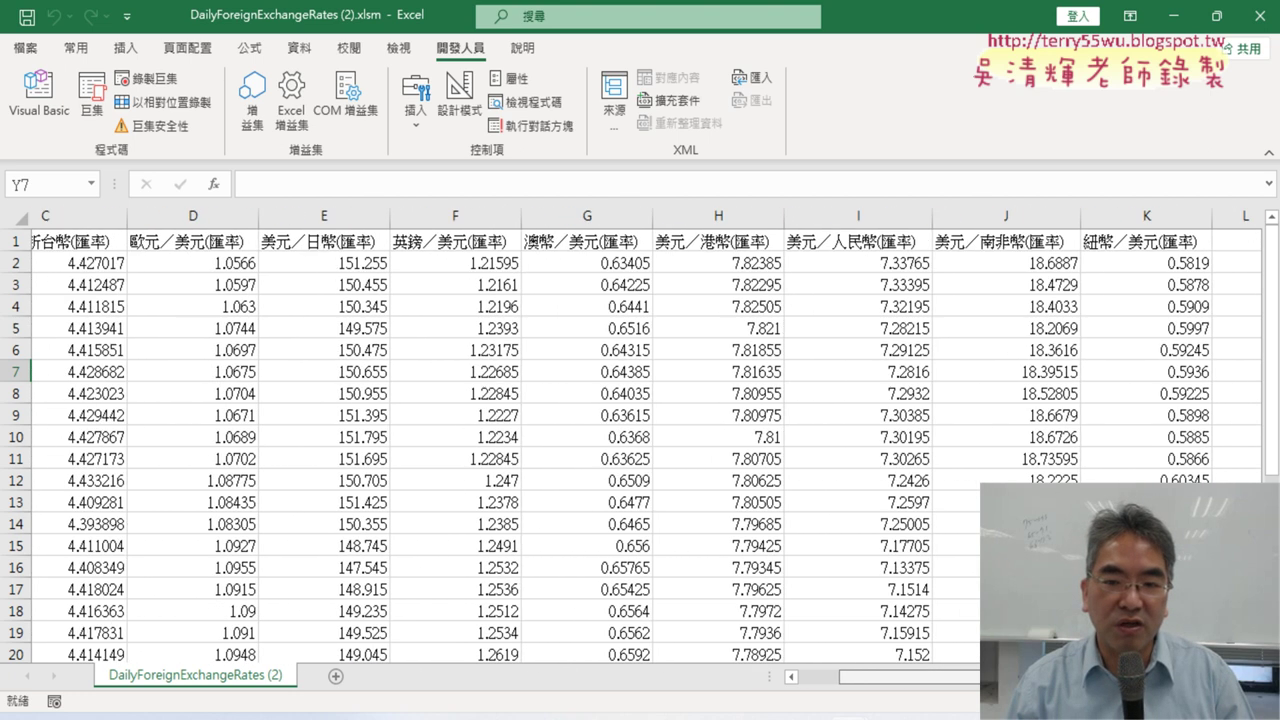
scroll(190, 242, "left", 1)
left_click(38, 95)
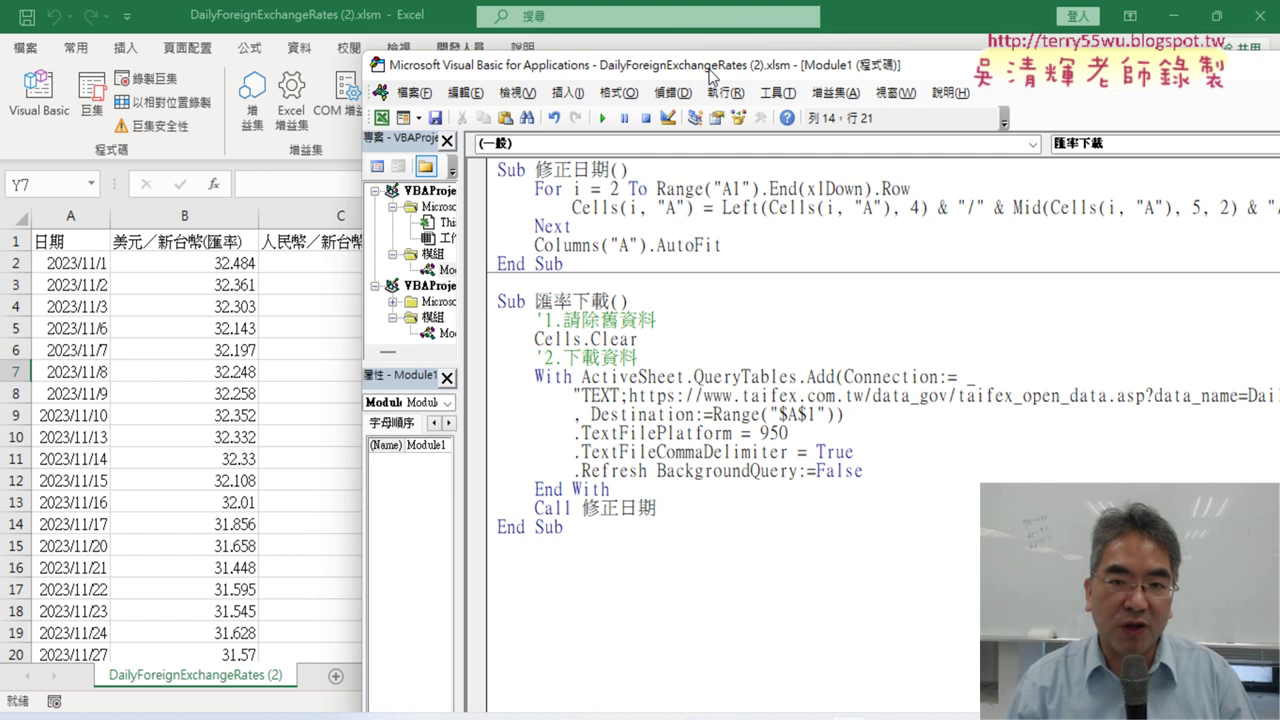
left_click_drag(710, 65, 397, 53)
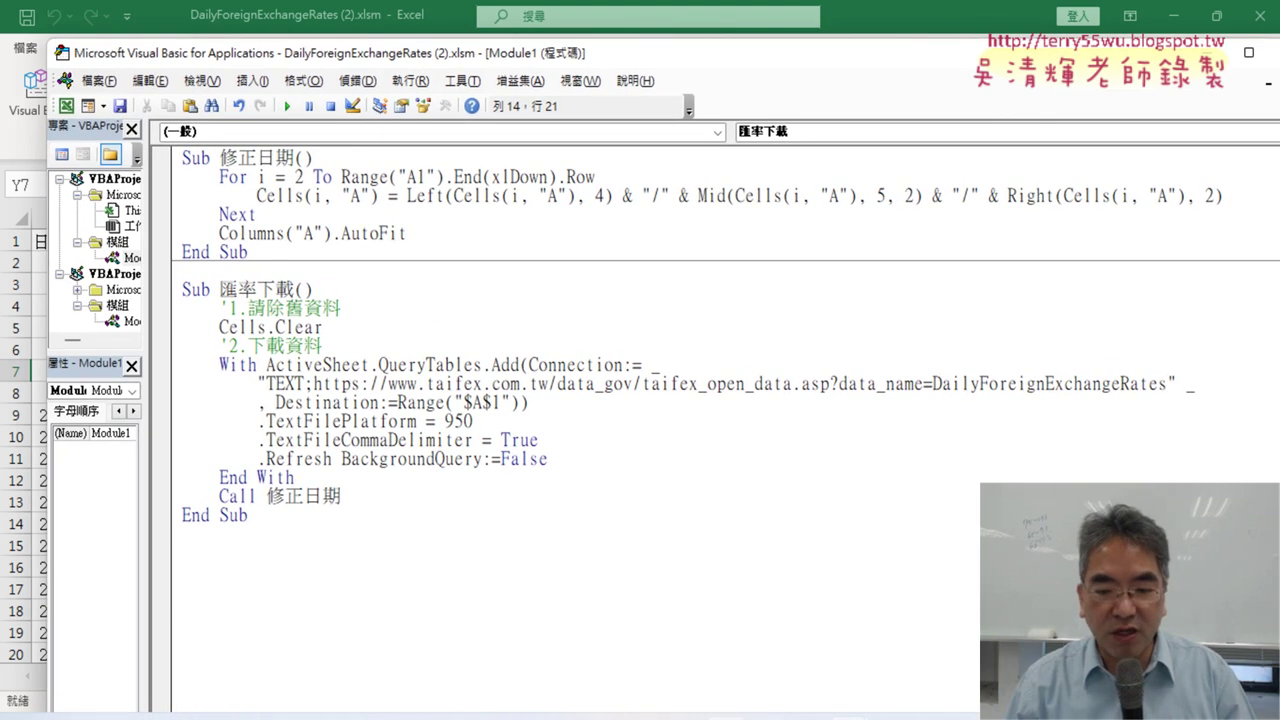
Step: Show the Google Docs 匯率下載 template, highlighting its 'TEXT;' connection and blank .TextFilePlatform value
left_click(763, 585)
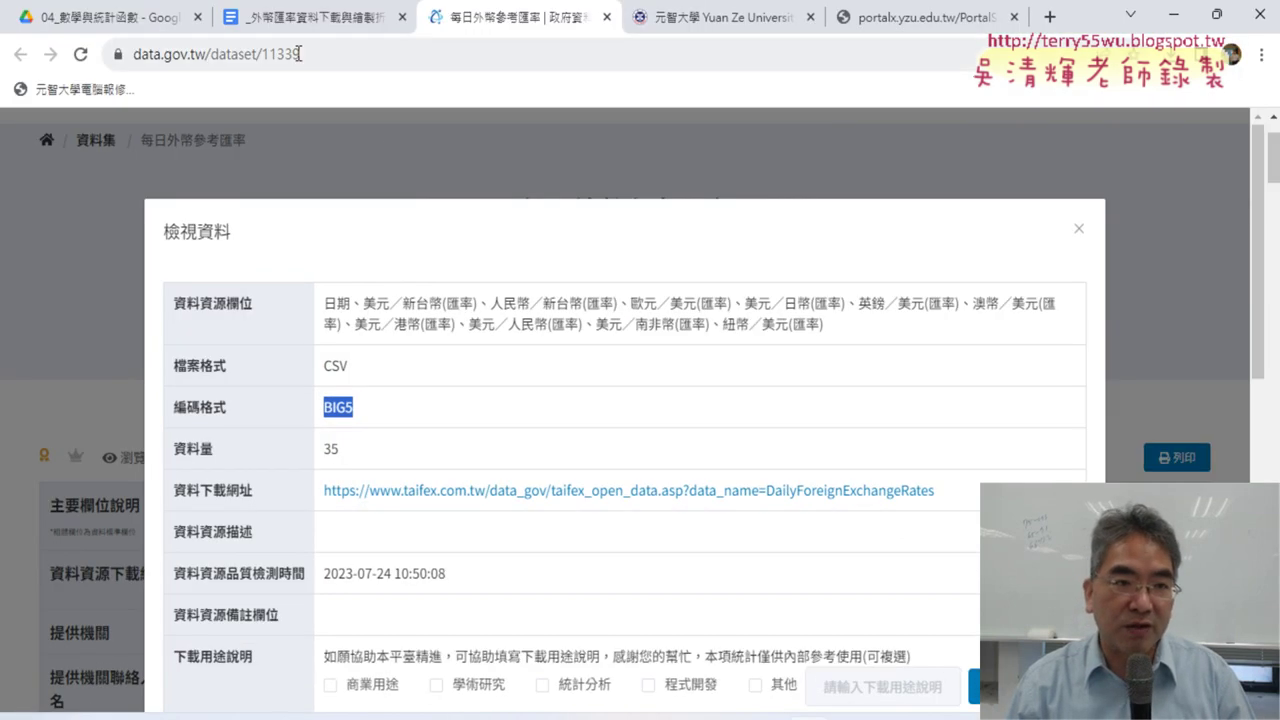
left_click(296, 27)
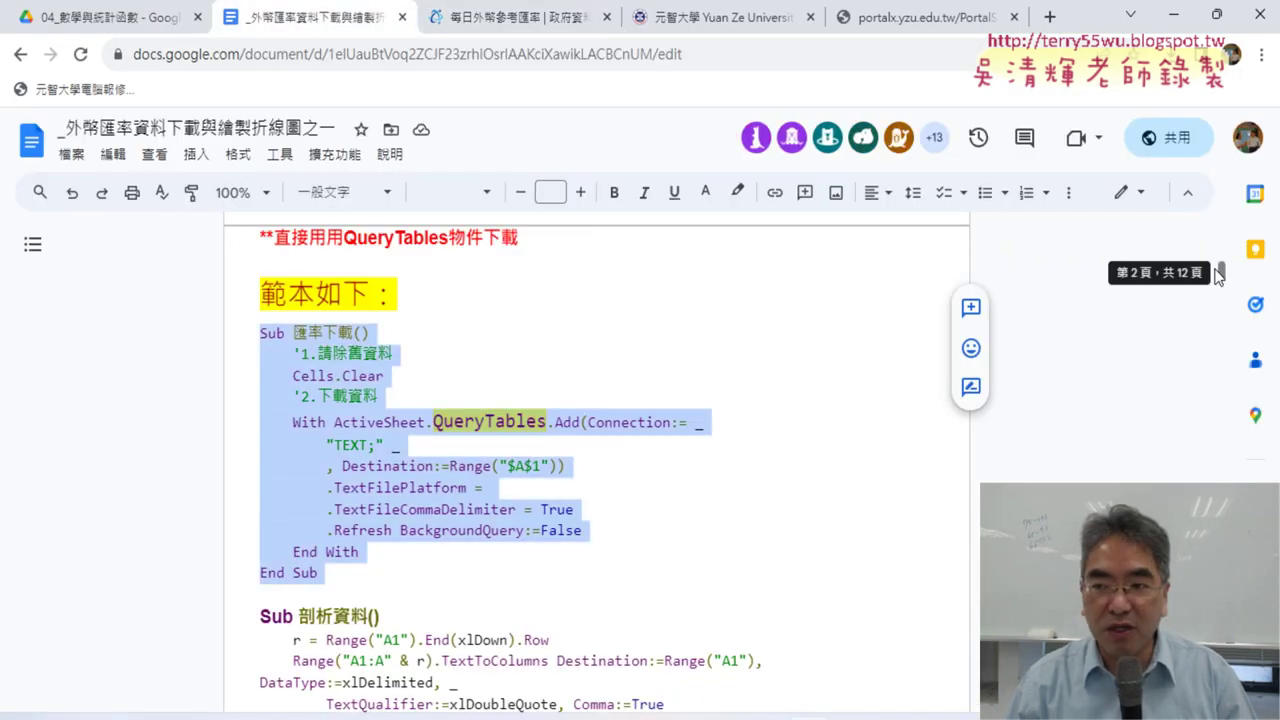
left_click(467, 446)
left_click_drag(355, 572, 233, 331)
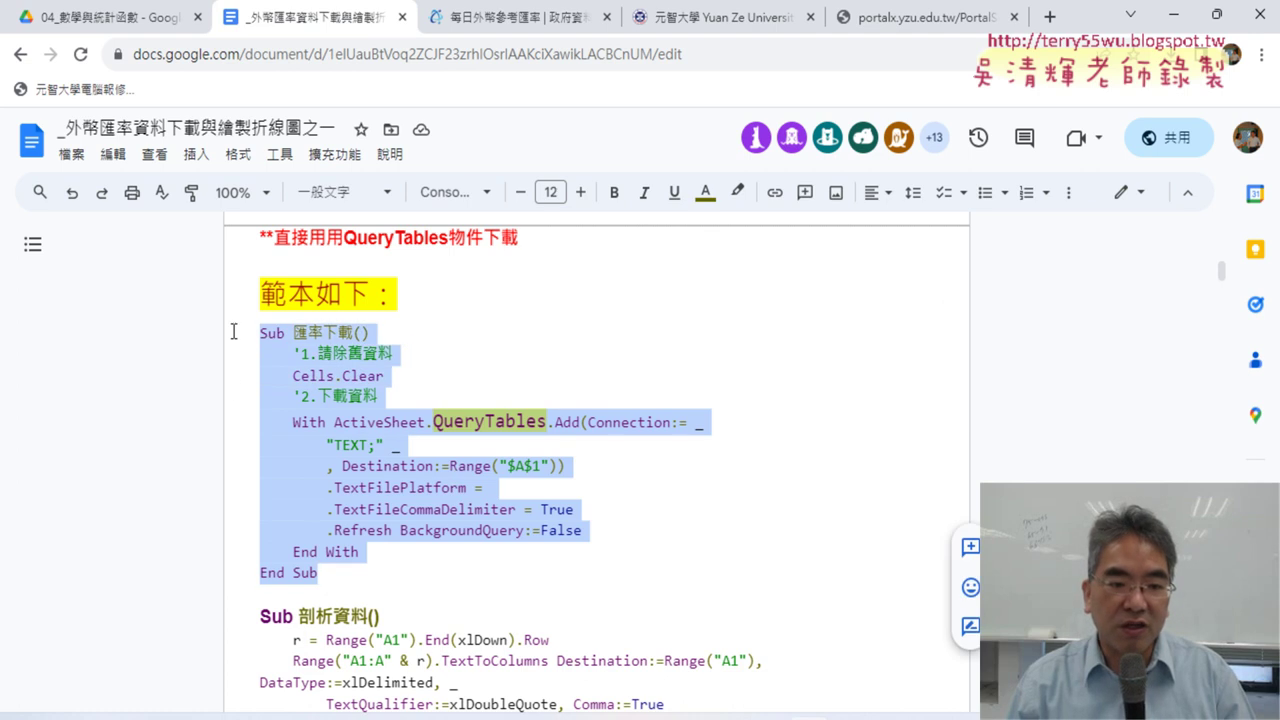
left_click(378, 447)
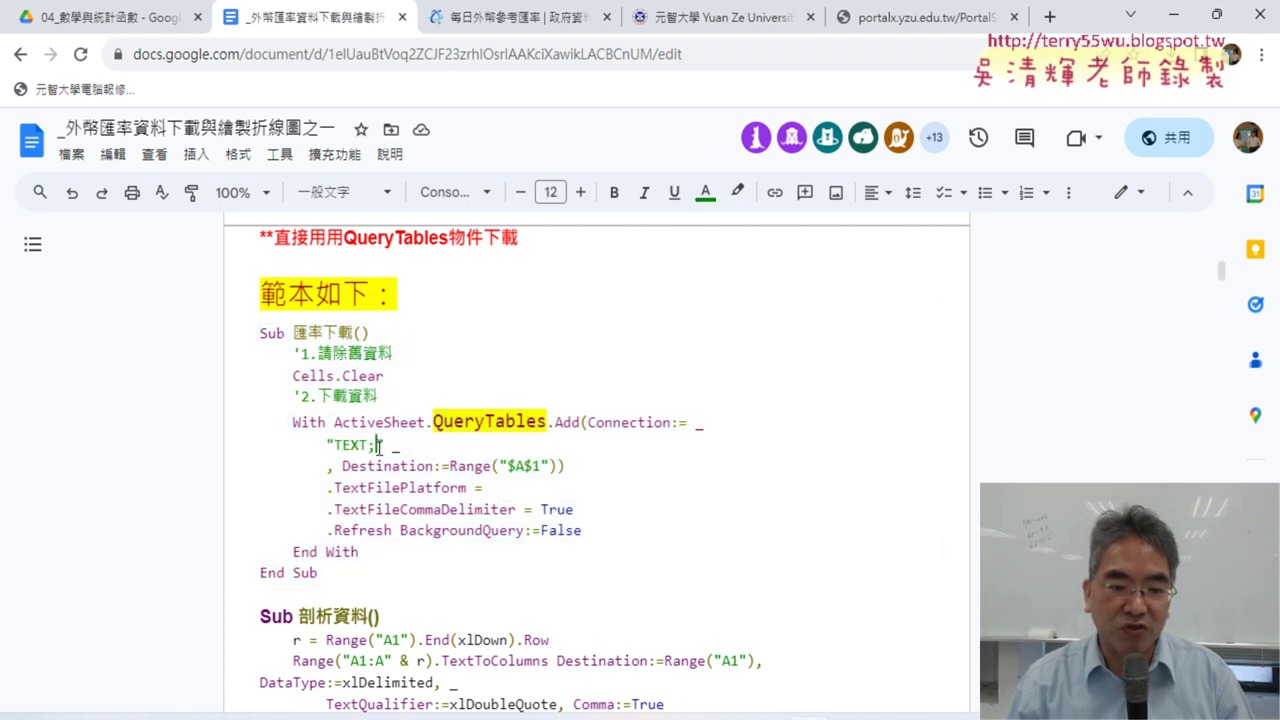
left_click(510, 488)
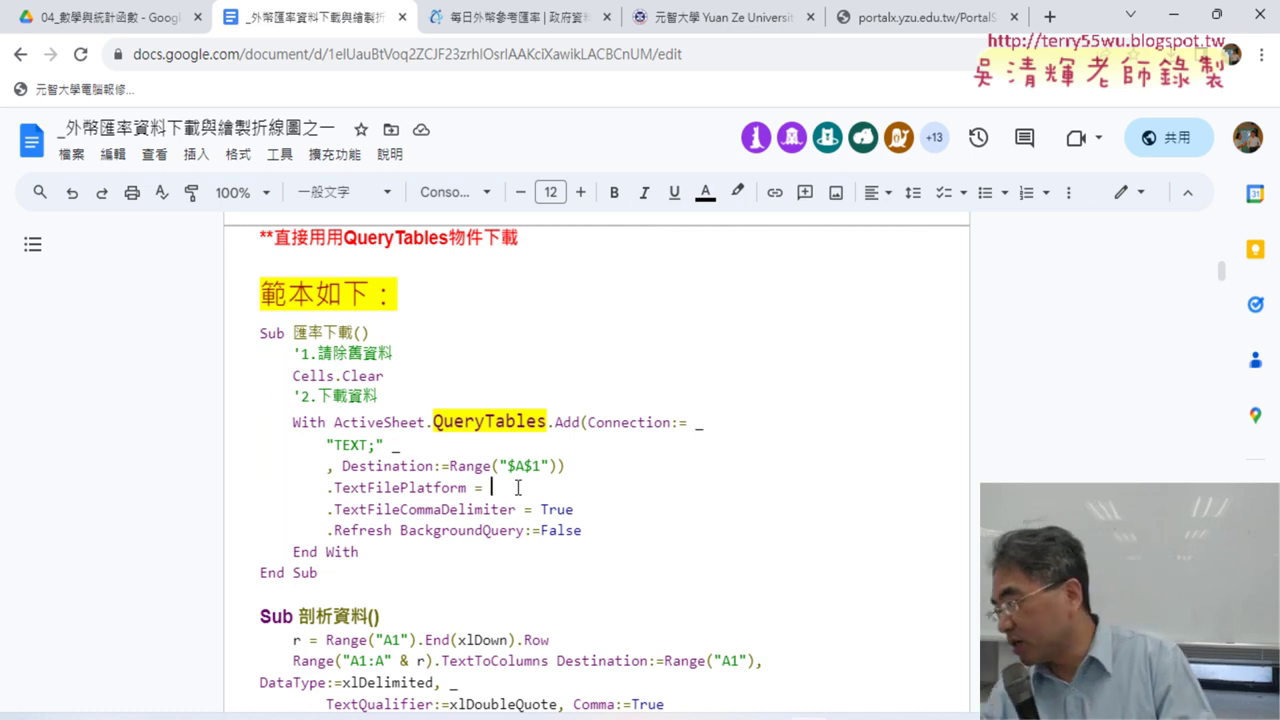